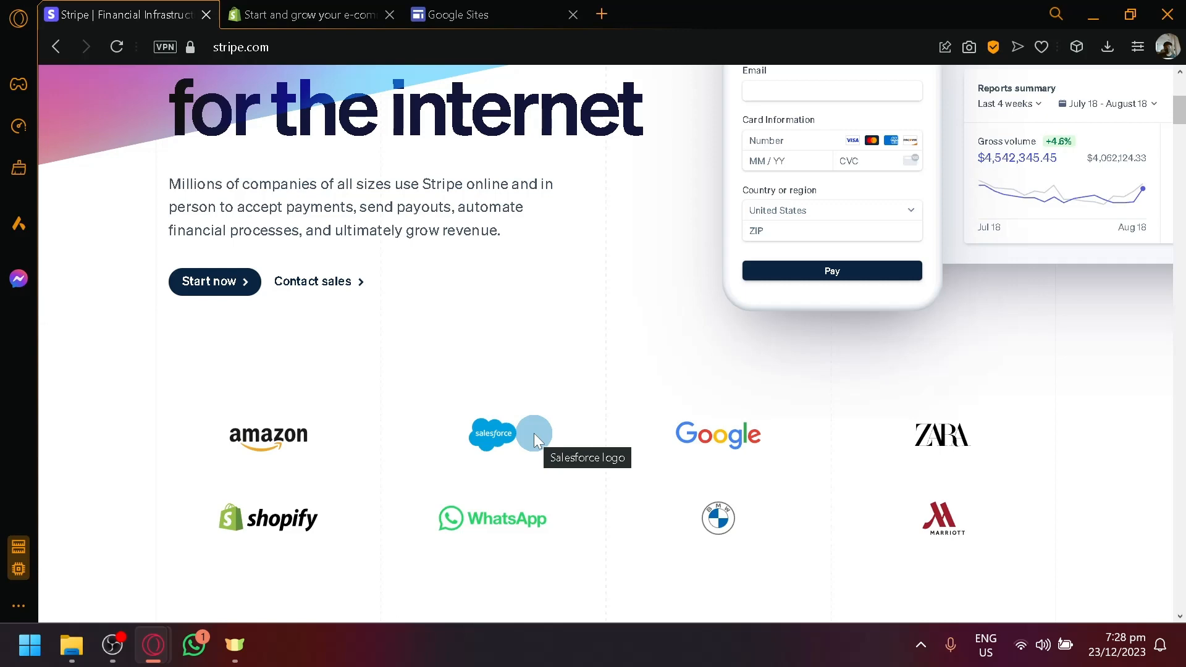
Open the account registration page from the Stripe home page.
scroll(533, 432, up, 5)
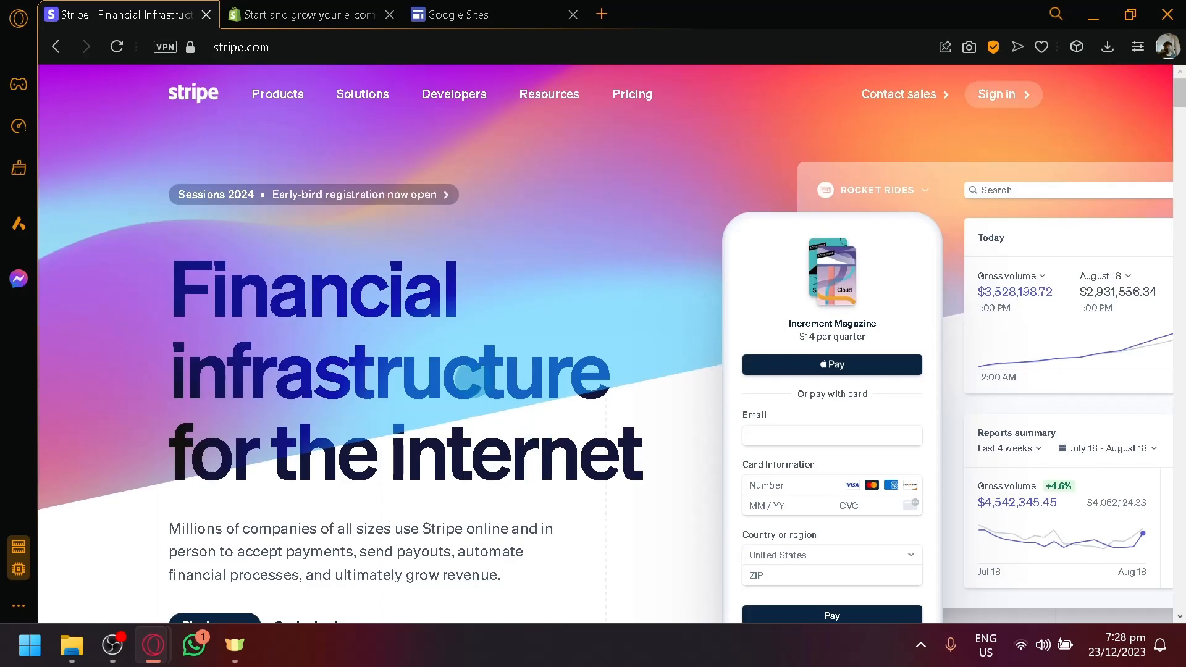
scroll(473, 379, down, 2)
click(210, 504)
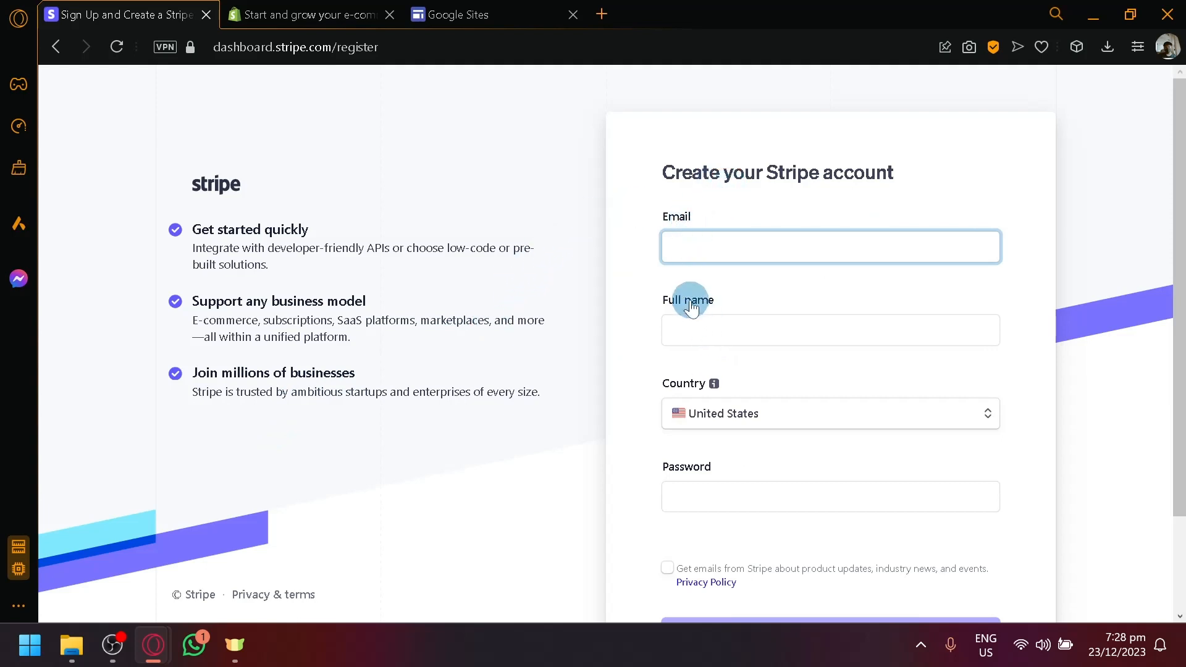
Examine the countries offered in the Stripe registration form, leaving the country selection as it is.
scroll(704, 291, down, 2)
click(743, 296)
scroll(772, 420, down, 5)
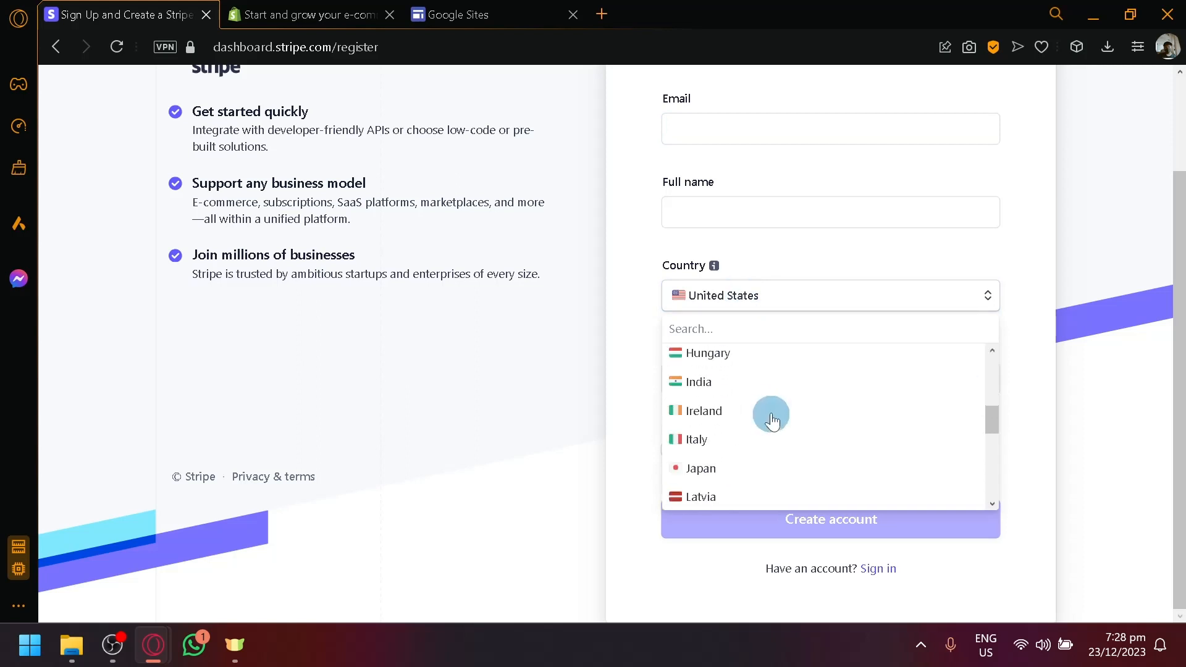
scroll(773, 420, down, 8)
scroll(776, 418, up, 13)
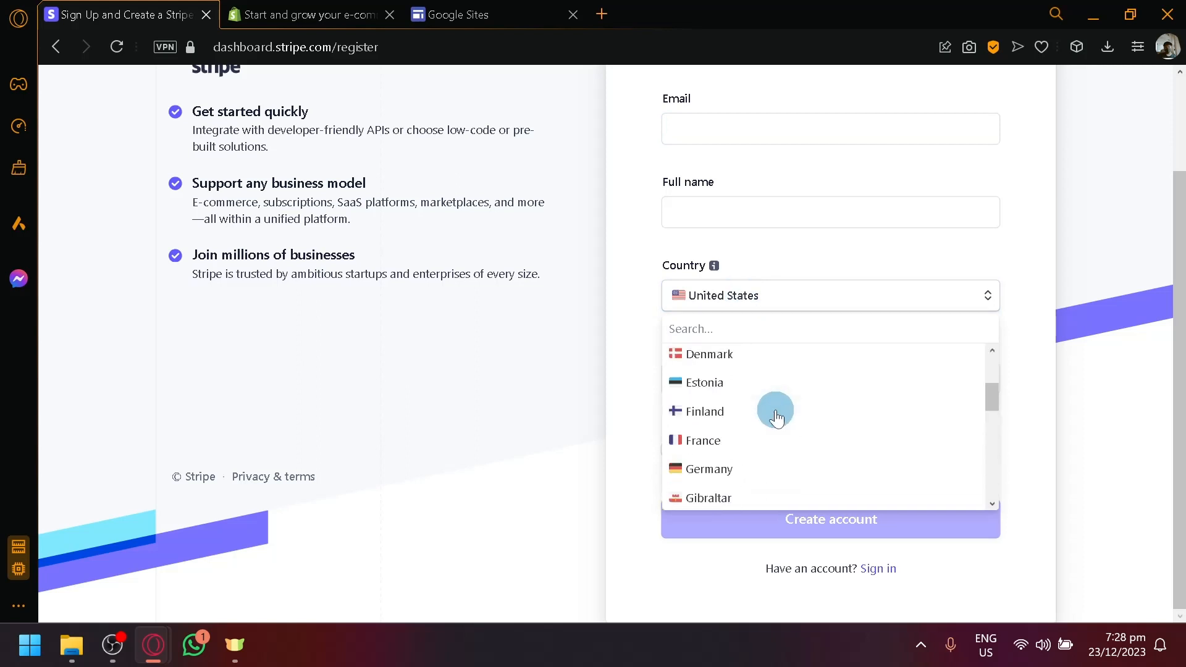
scroll(777, 418, down, 8)
scroll(777, 418, down, 5)
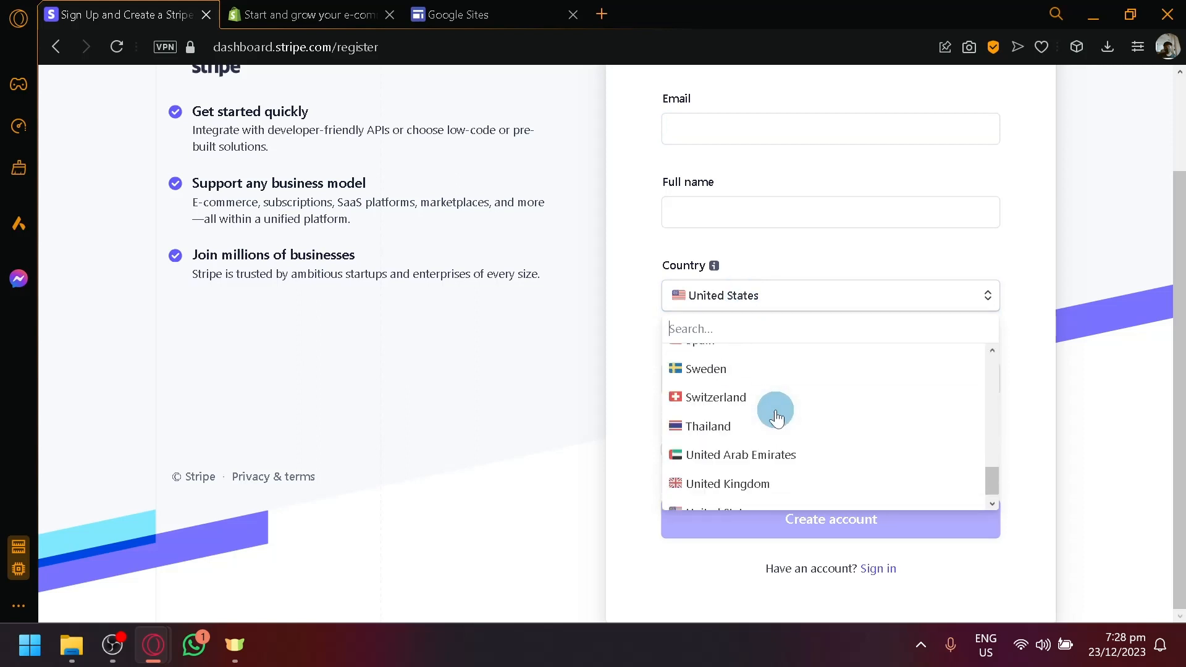
scroll(776, 418, up, 13)
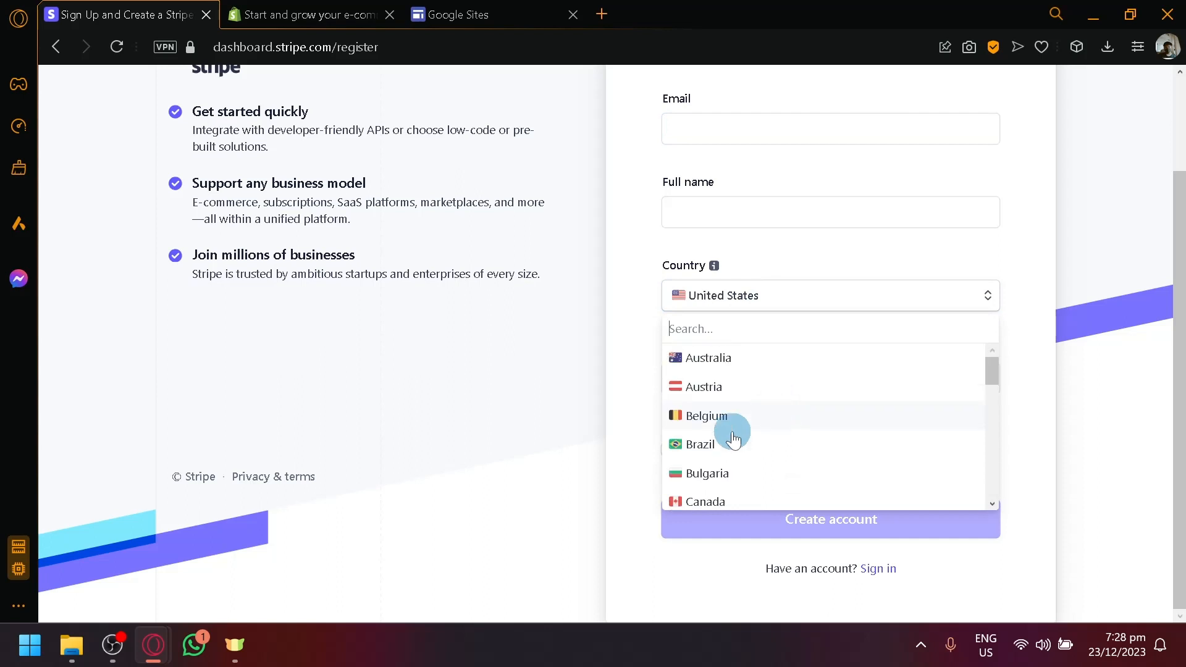
click(621, 421)
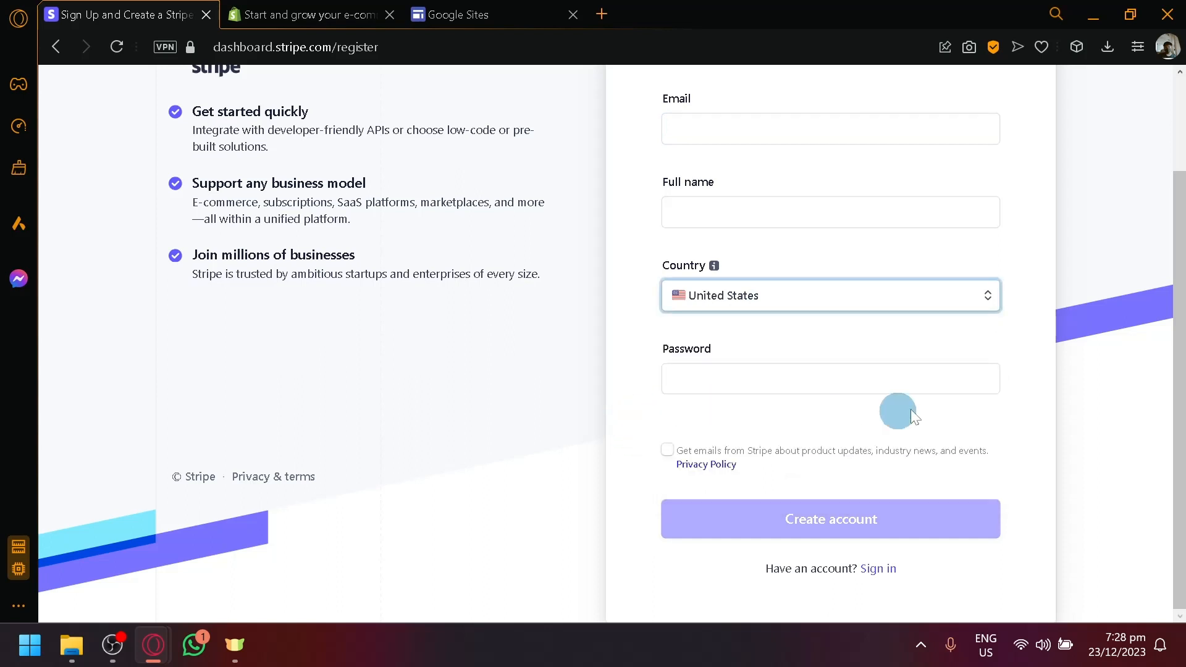
Go to the sign-in for an existing Stripe account and keep only its dashboard tab, placed first among the browser tabs.
click(873, 573)
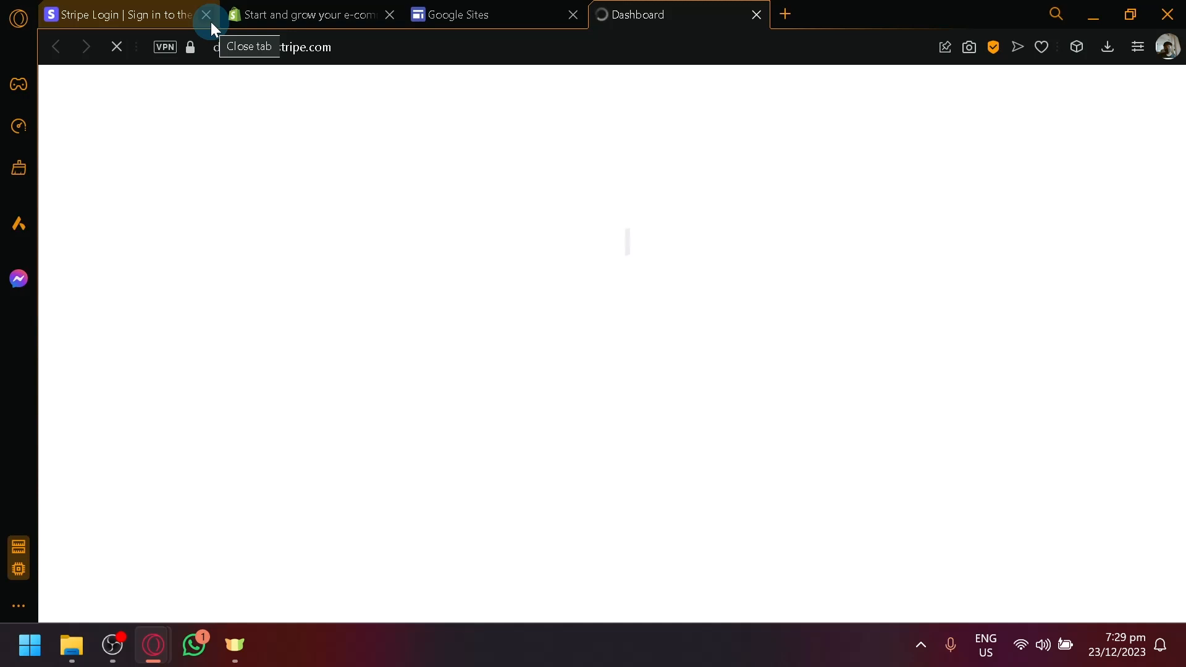
click(208, 16)
click(137, 8)
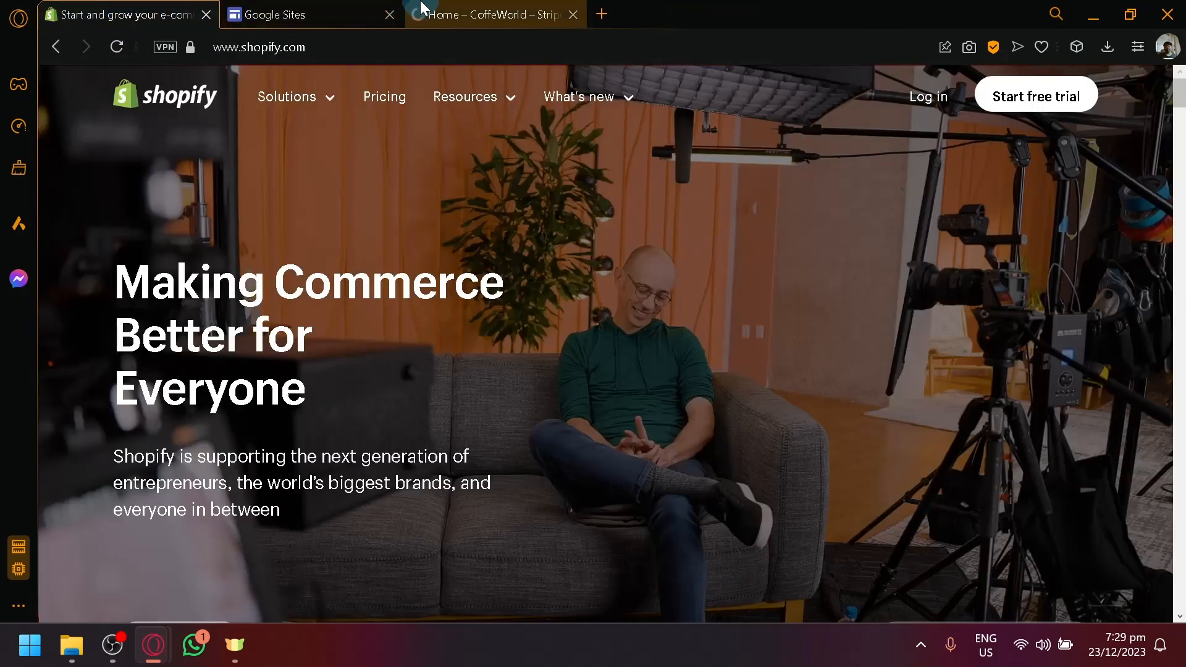
drag(421, 9, 85, 7)
drag(249, 11, 86, 6)
click(425, 180)
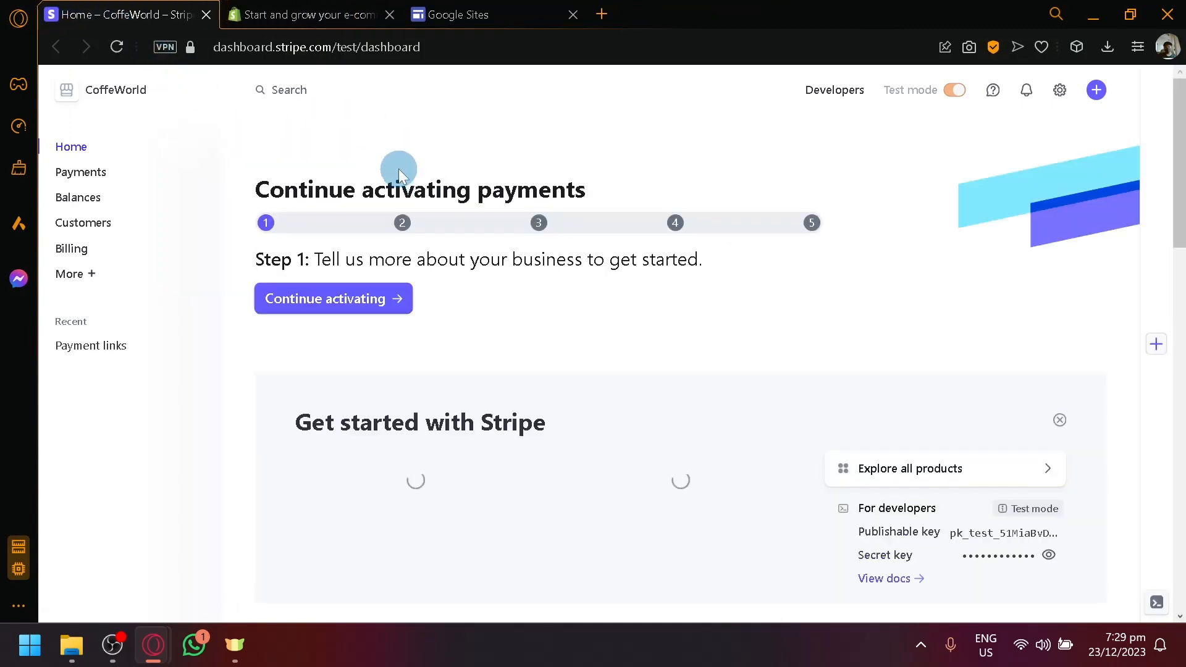
Examine the Stripe dashboard home page, including the payment activation steps and the overview section.
scroll(688, 313, down, 2)
scroll(689, 313, up, 2)
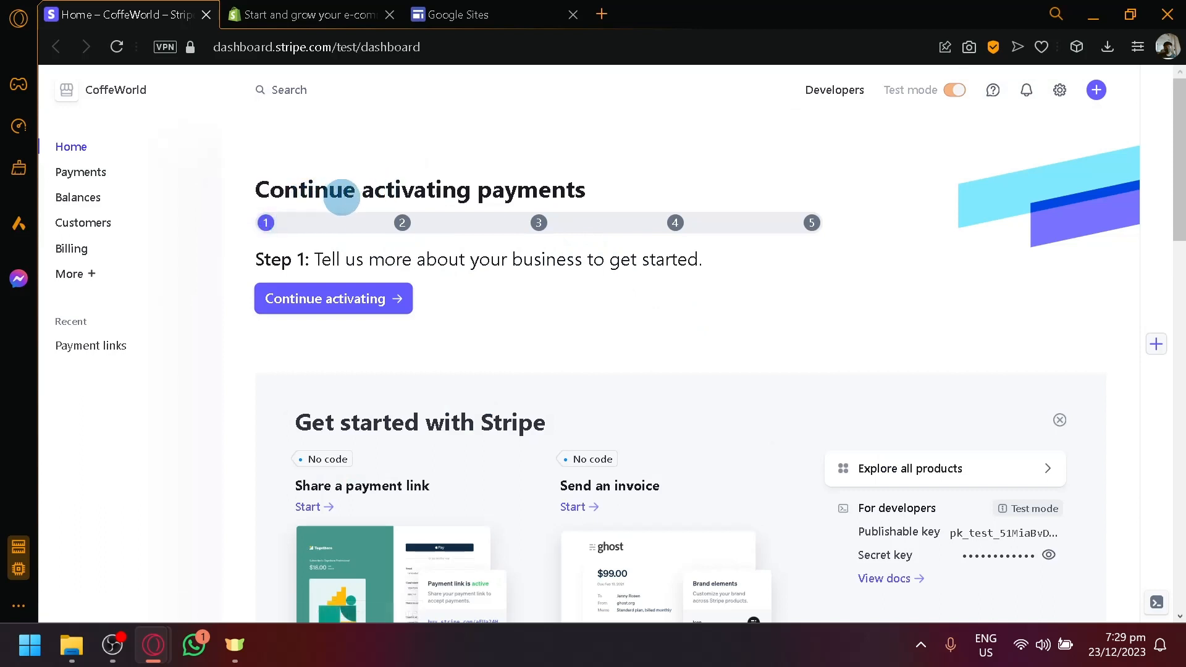
drag(284, 197, 474, 207)
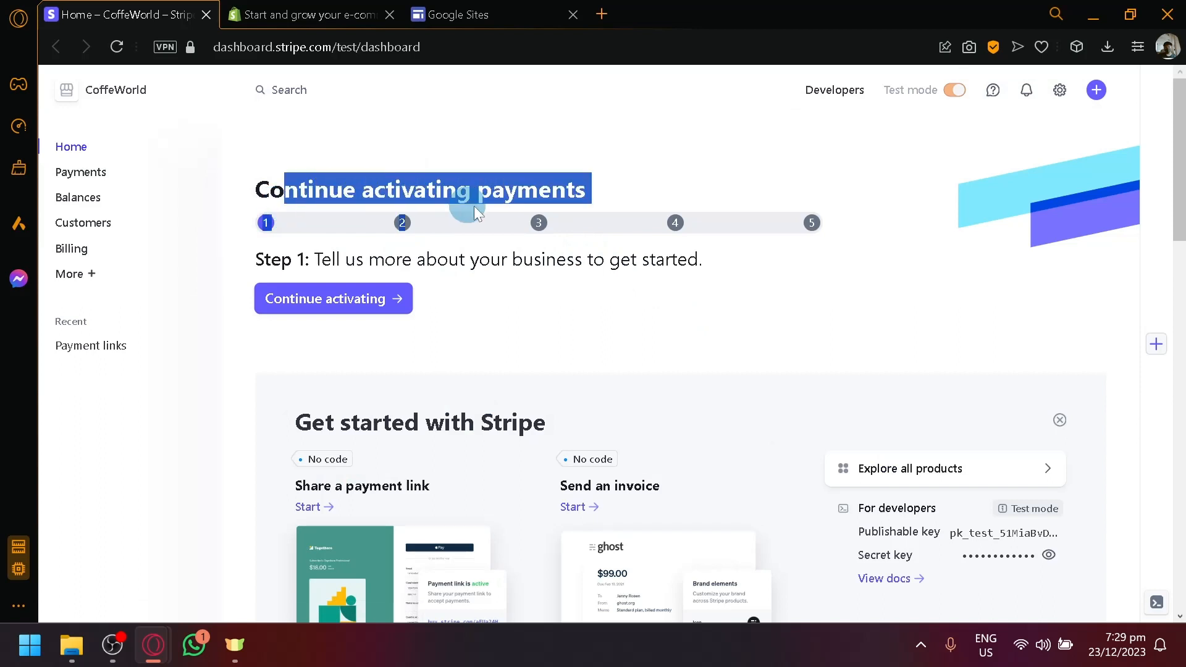
click(569, 313)
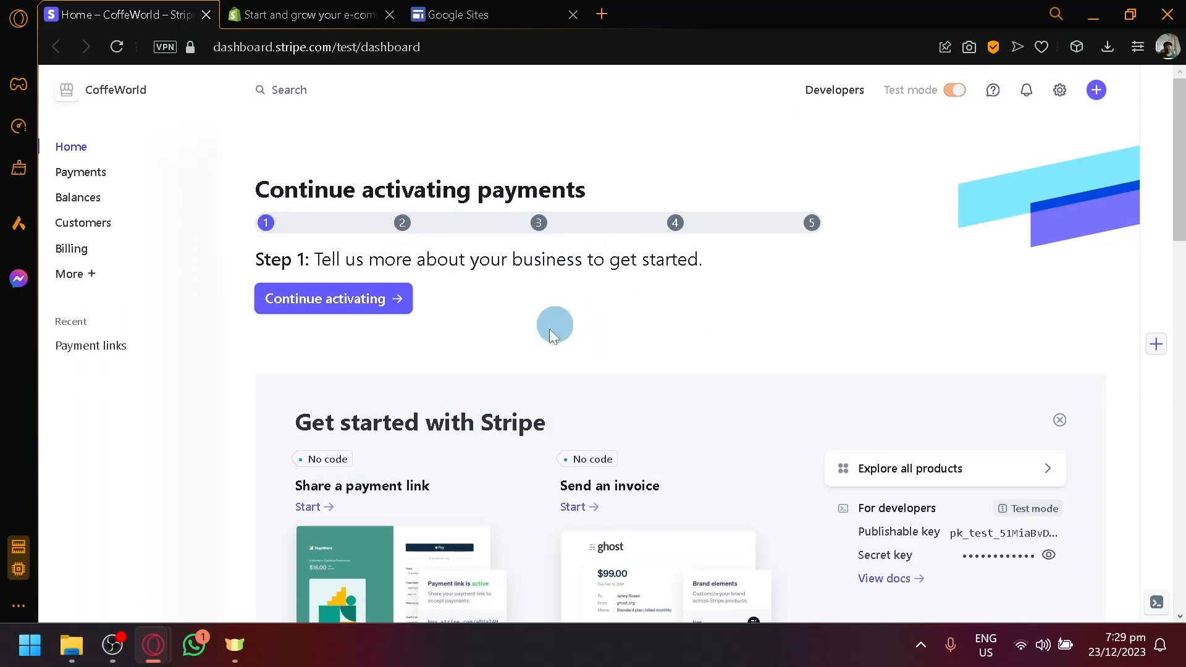
click(284, 224)
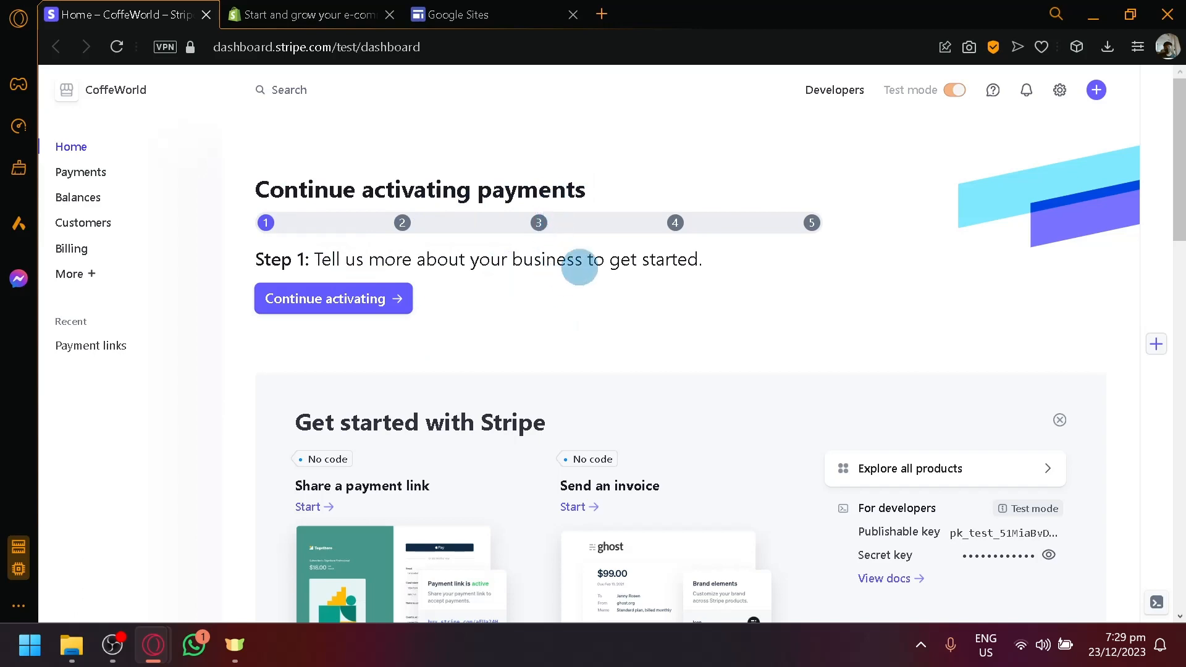
scroll(581, 266, down, 10)
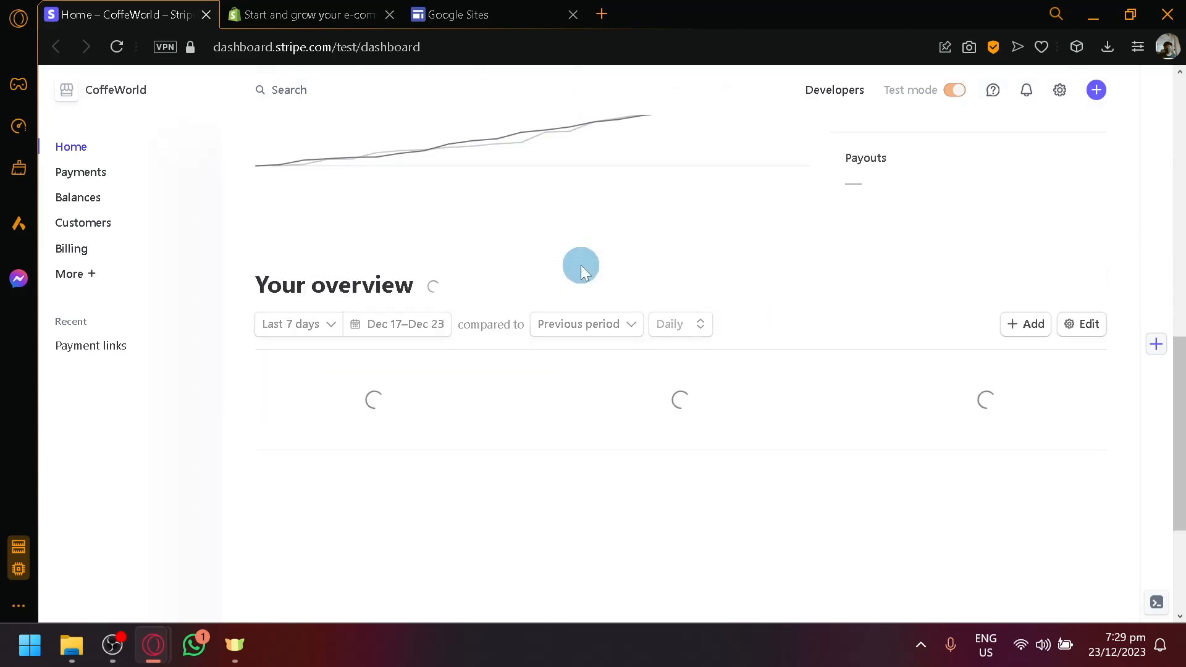
scroll(580, 265, up, 10)
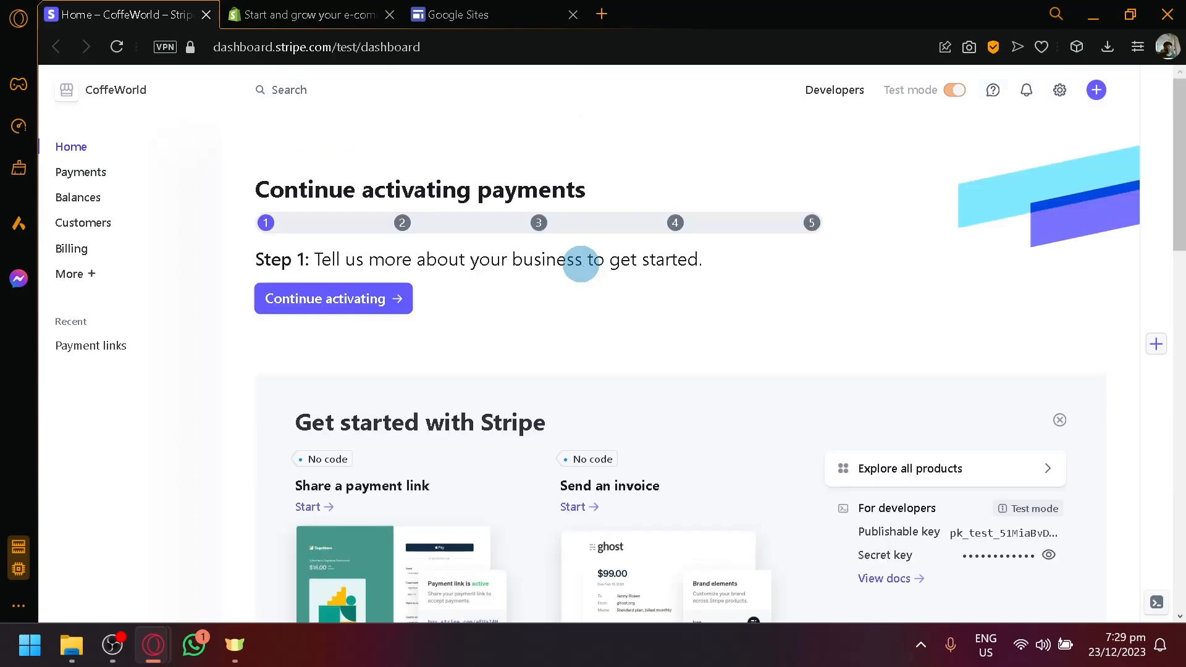
Look at the Payment links and Billing pages and open the Payments page.
click(126, 351)
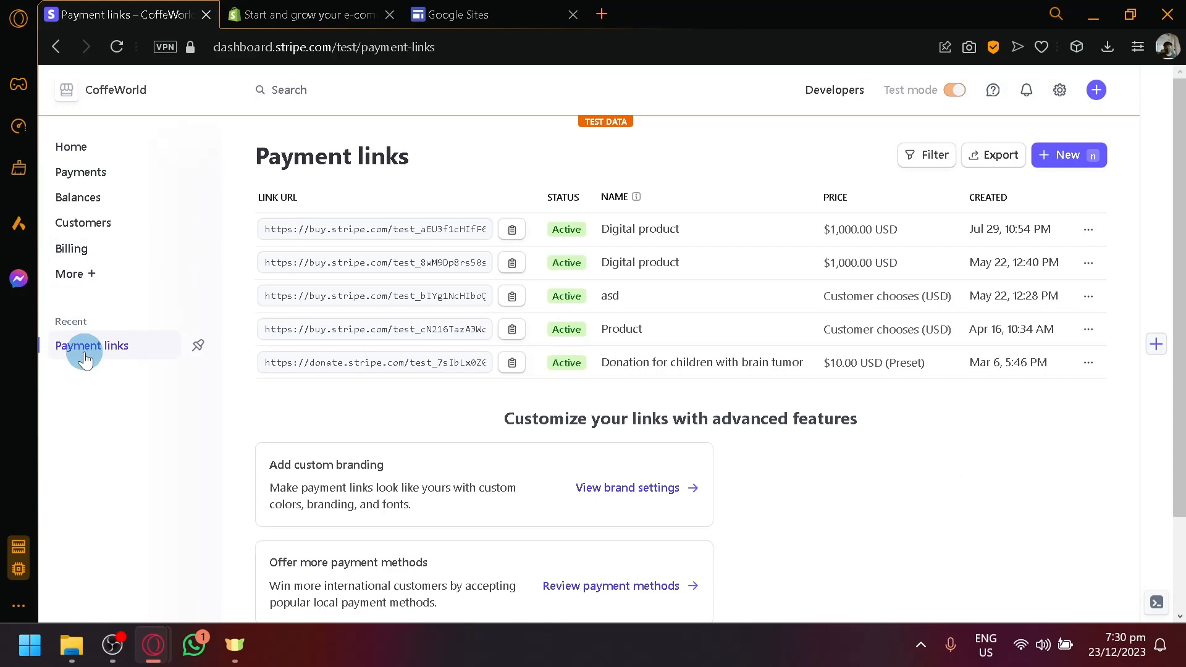
click(90, 255)
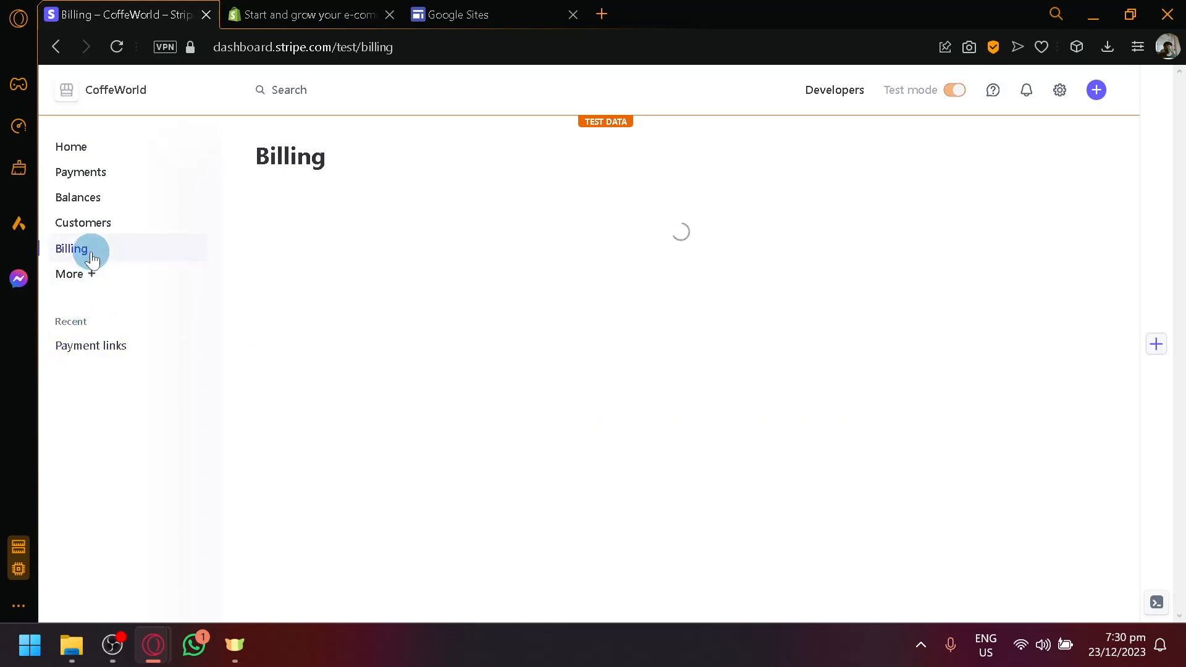
click(122, 185)
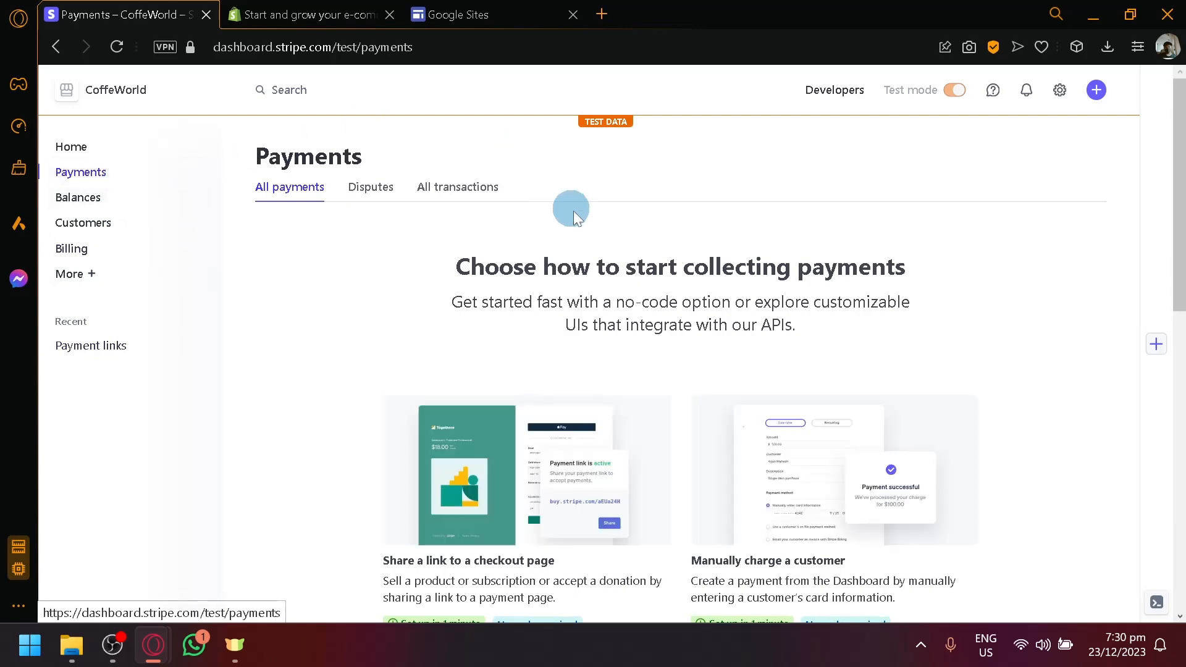
Examine the options for collecting payments, such as payment links, manual charges and invoices.
scroll(573, 210, down, 6)
scroll(694, 508, up, 2)
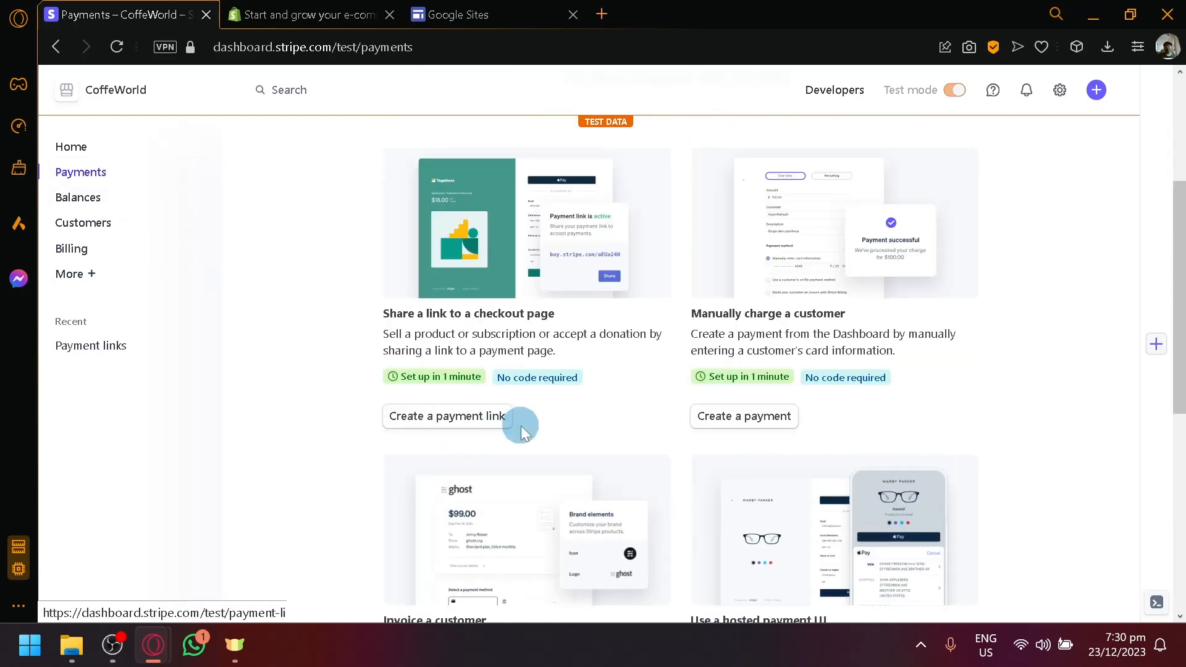
scroll(507, 417, up, 2)
scroll(432, 481, down, 5)
scroll(397, 470, up, 3)
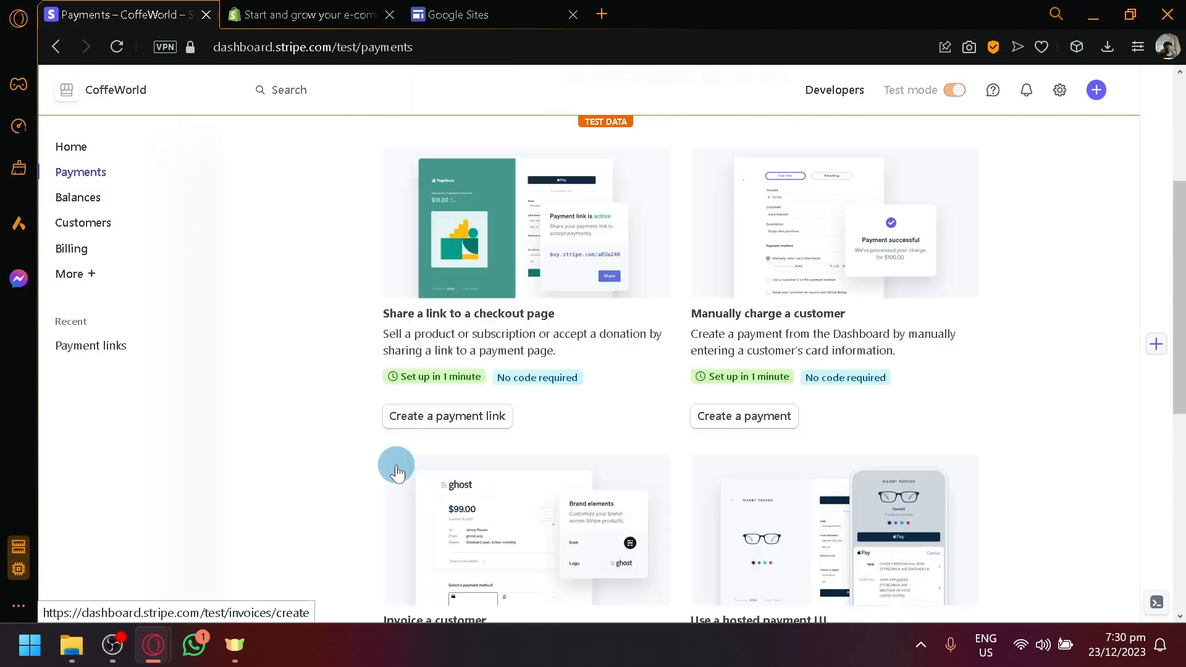
scroll(398, 472, up, 2)
scroll(397, 476, down, 6)
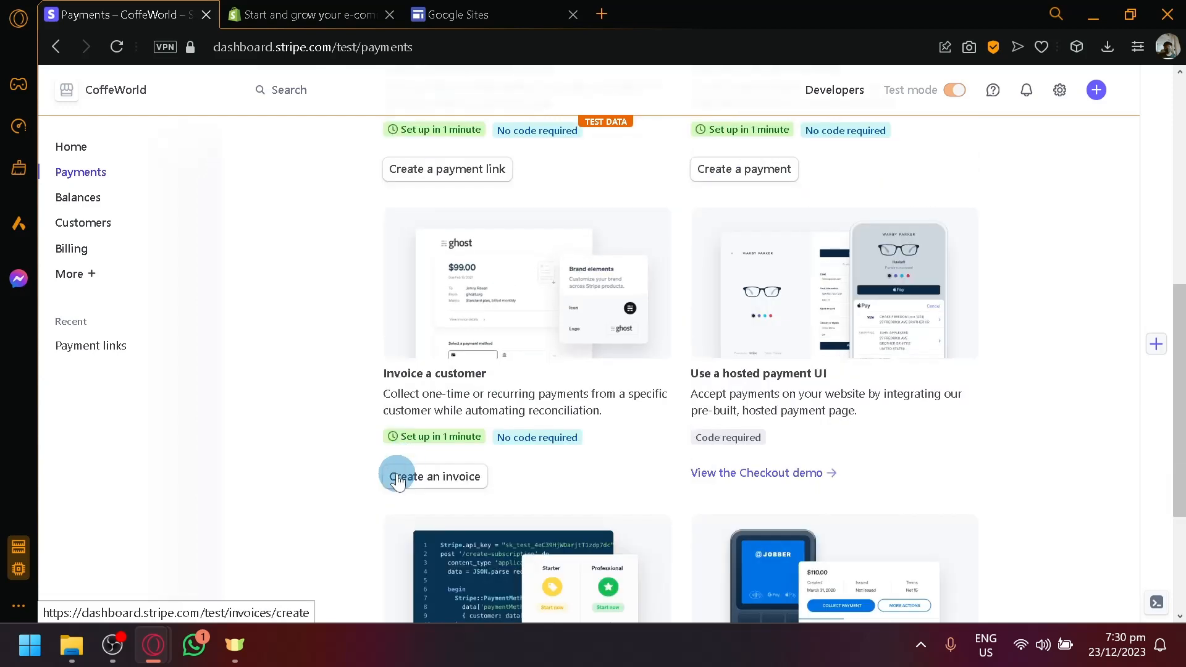
scroll(397, 479, down, 4)
scroll(530, 309, up, 10)
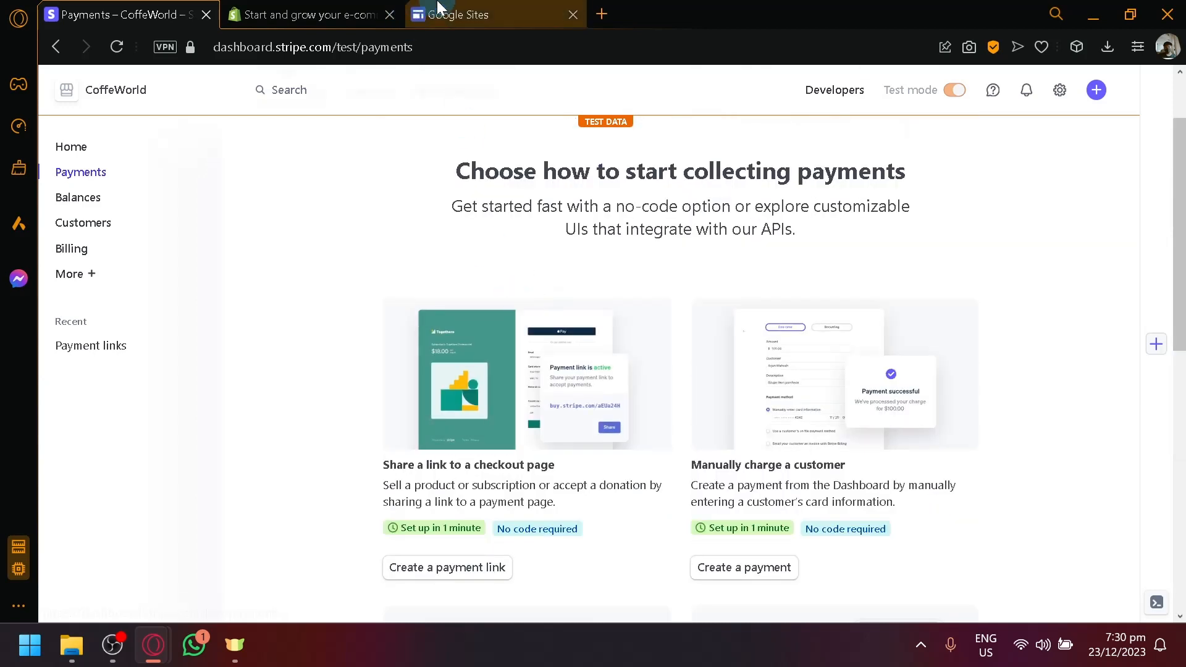
click(330, 8)
click(439, 8)
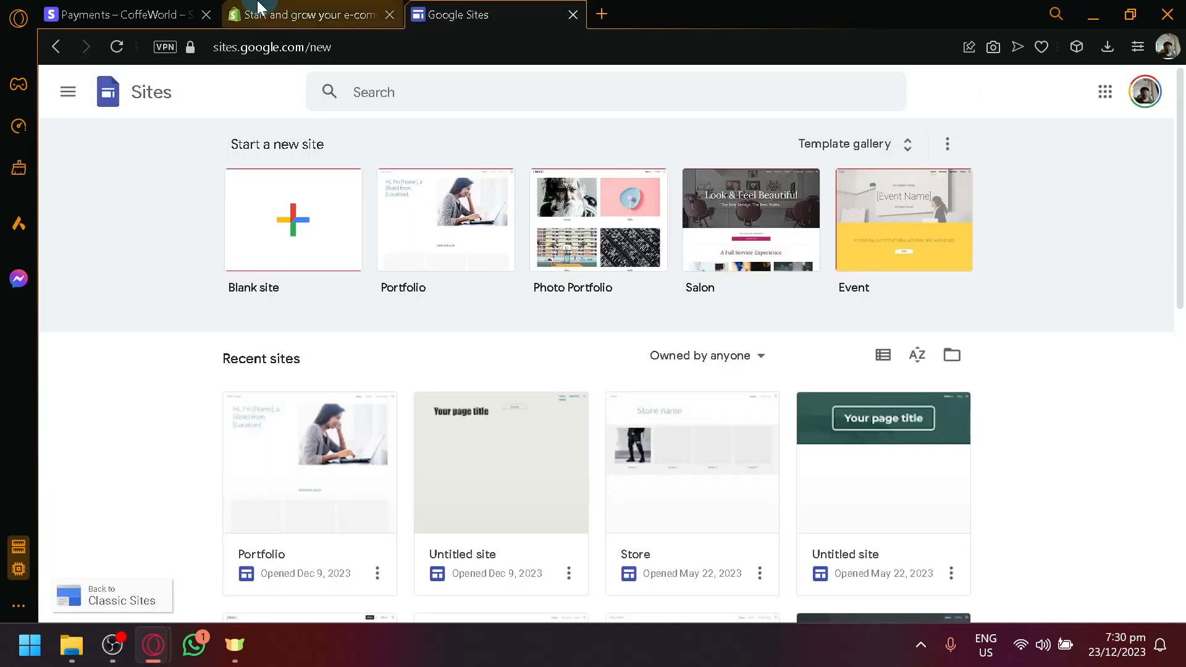
click(130, 13)
scroll(439, 242, down, 3)
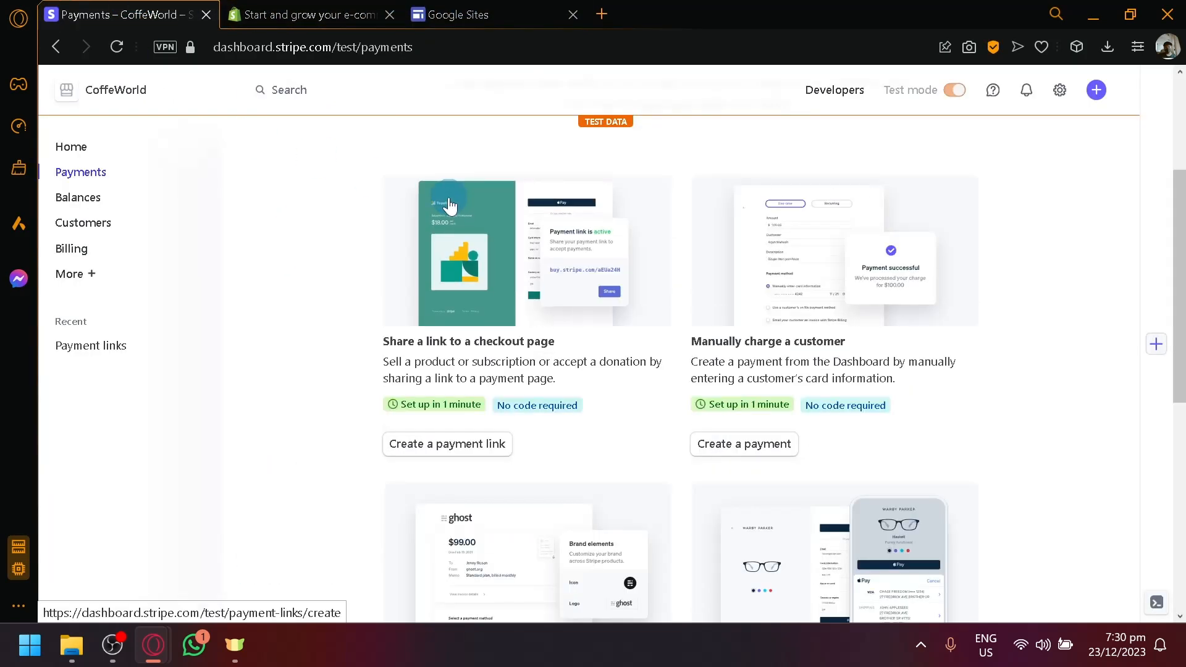
click(499, 9)
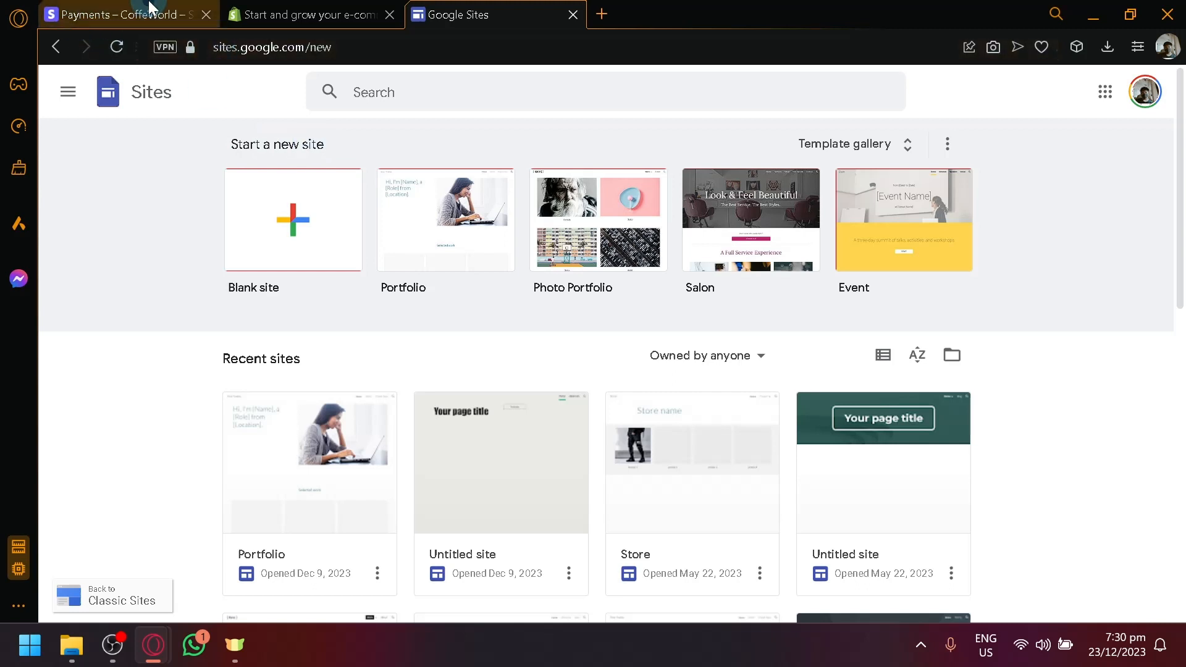
click(121, 15)
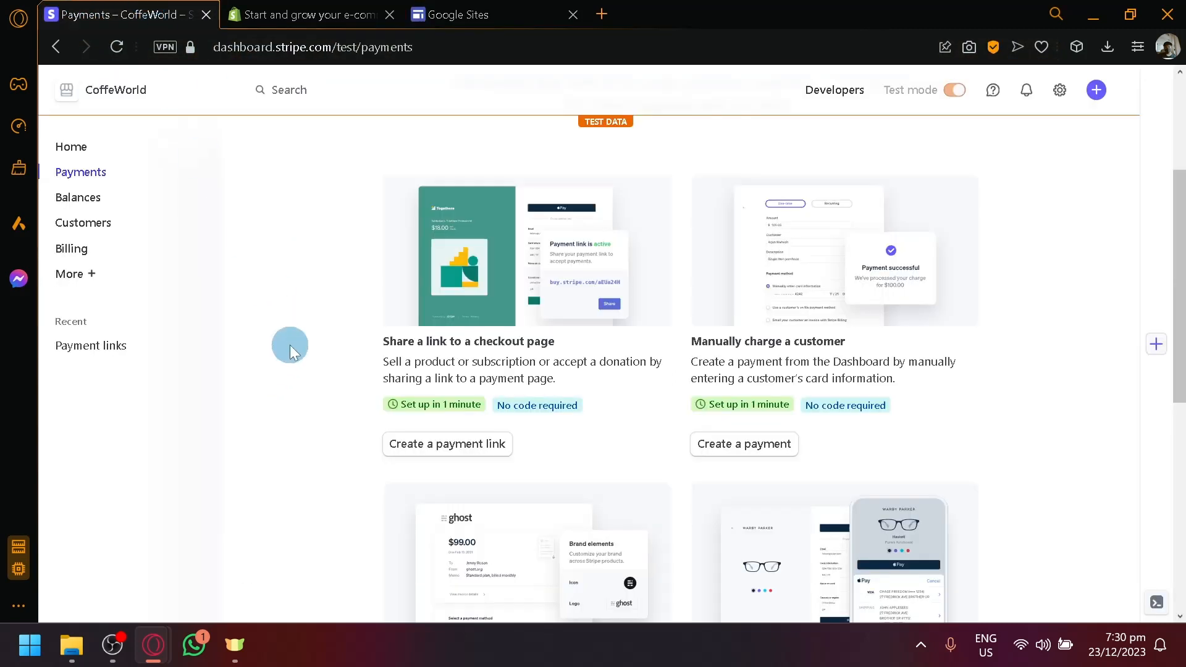
scroll(488, 370, up, 4)
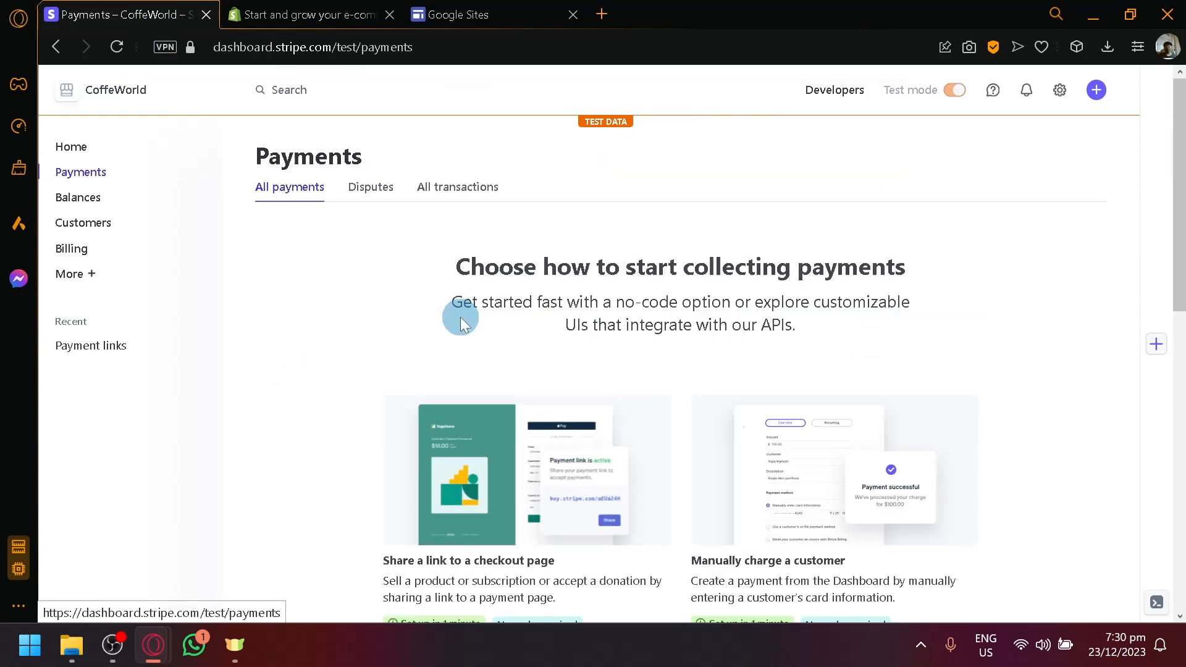
scroll(461, 318, down, 5)
scroll(475, 395, up, 2)
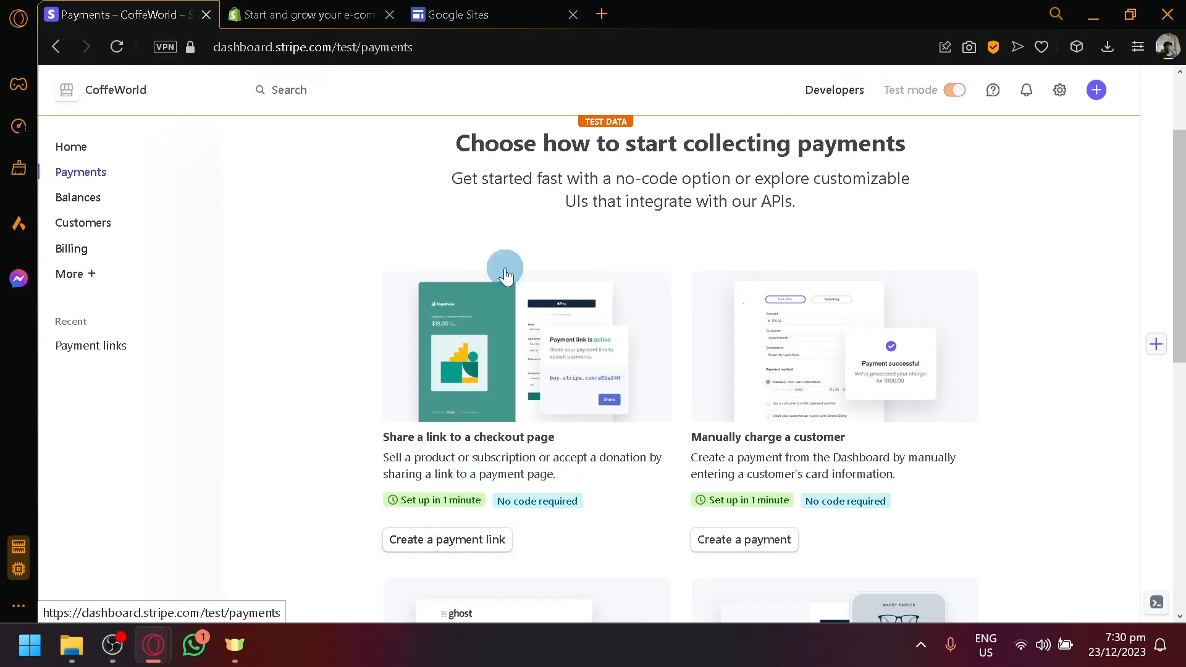
Switch to Google Sites and create a new blank site.
click(522, 14)
click(321, 211)
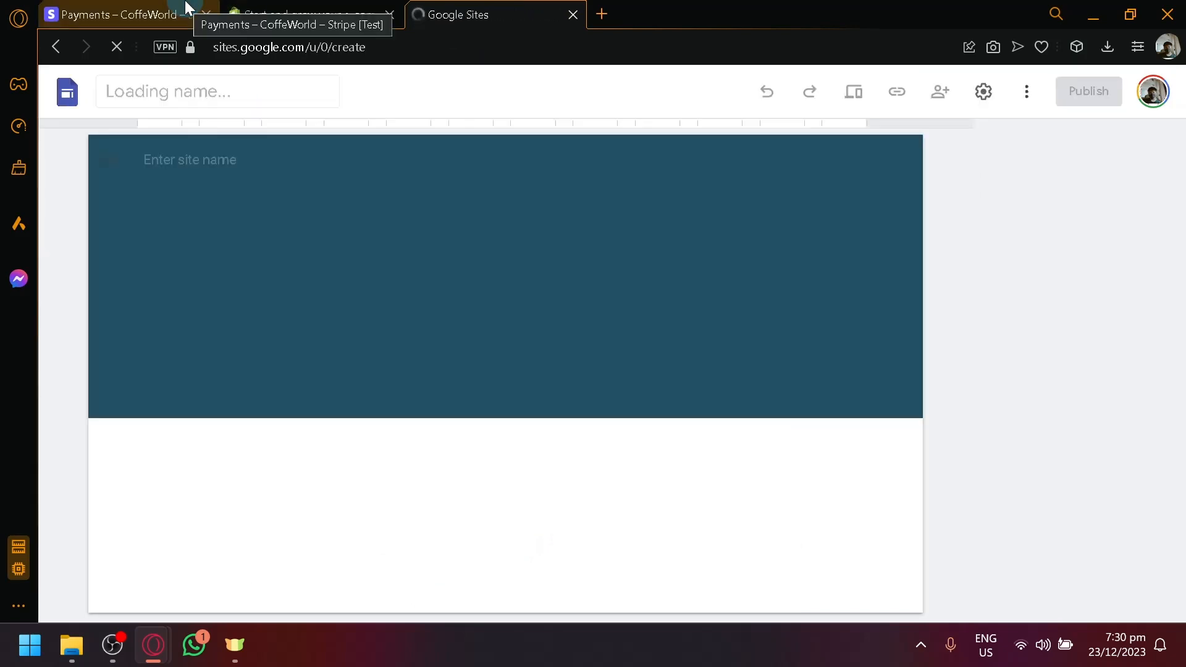
click(191, 18)
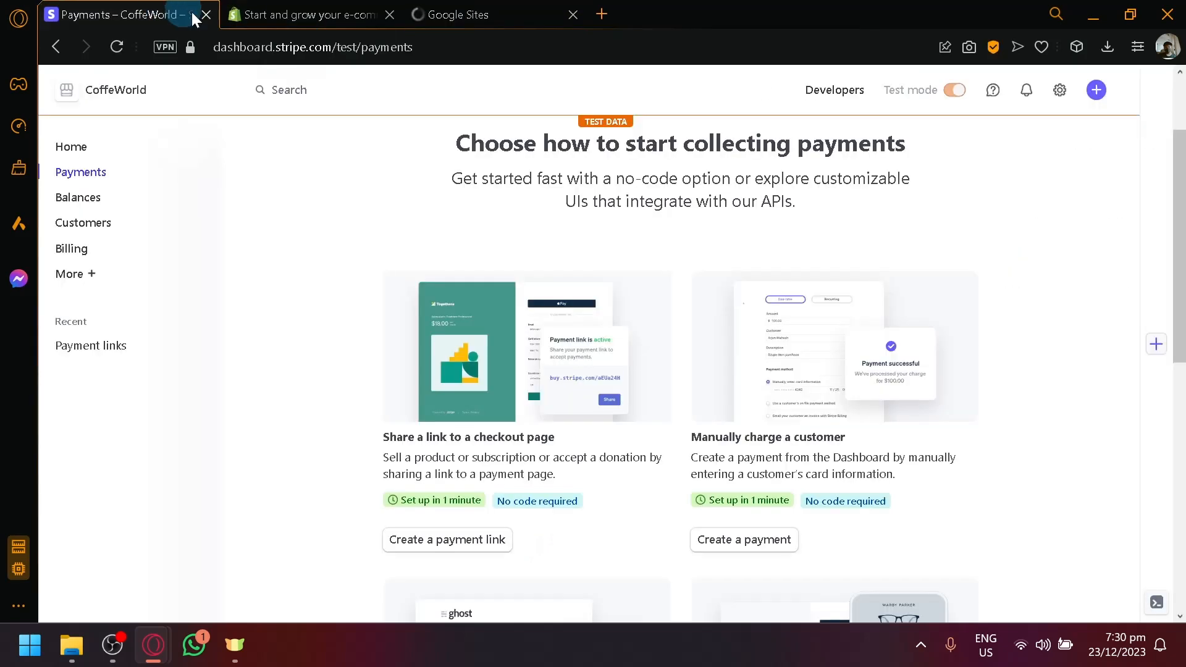
click(489, 8)
scroll(473, 472, down, 1)
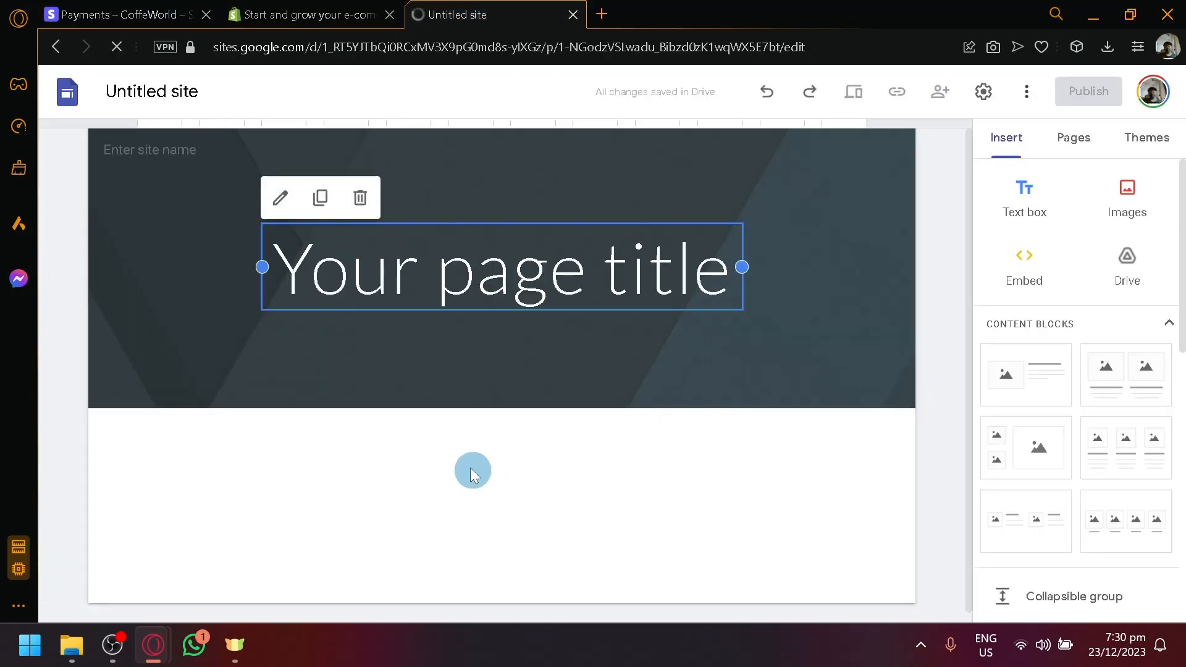
Change the page header type of the new site to Title only.
click(475, 365)
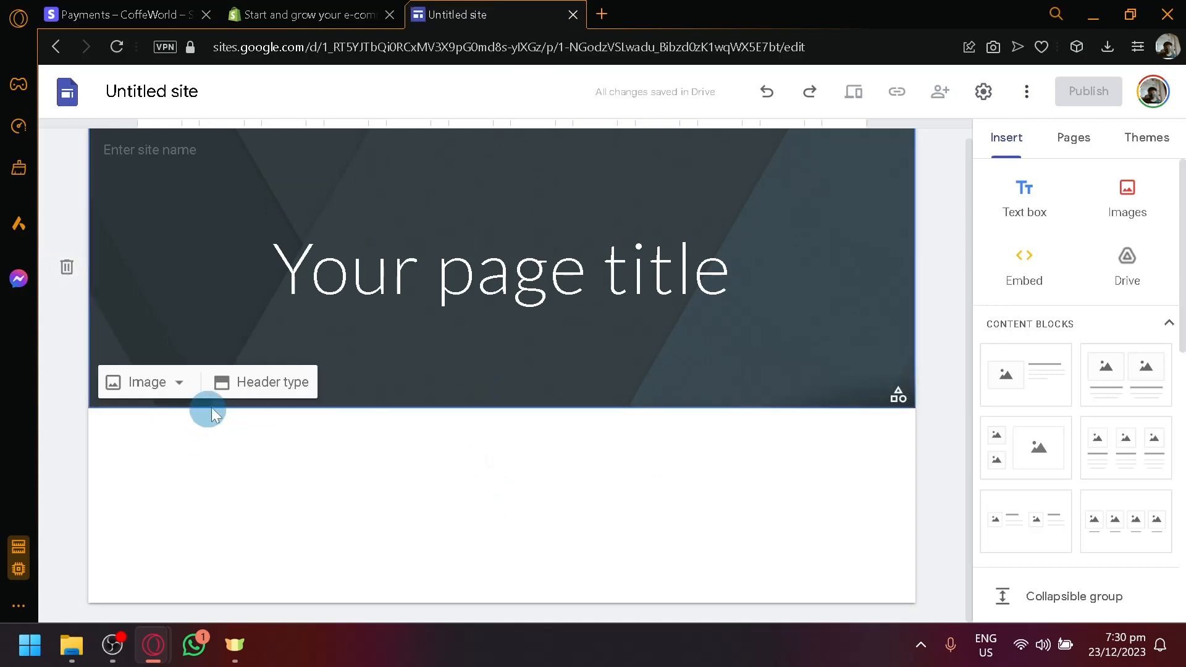
click(243, 382)
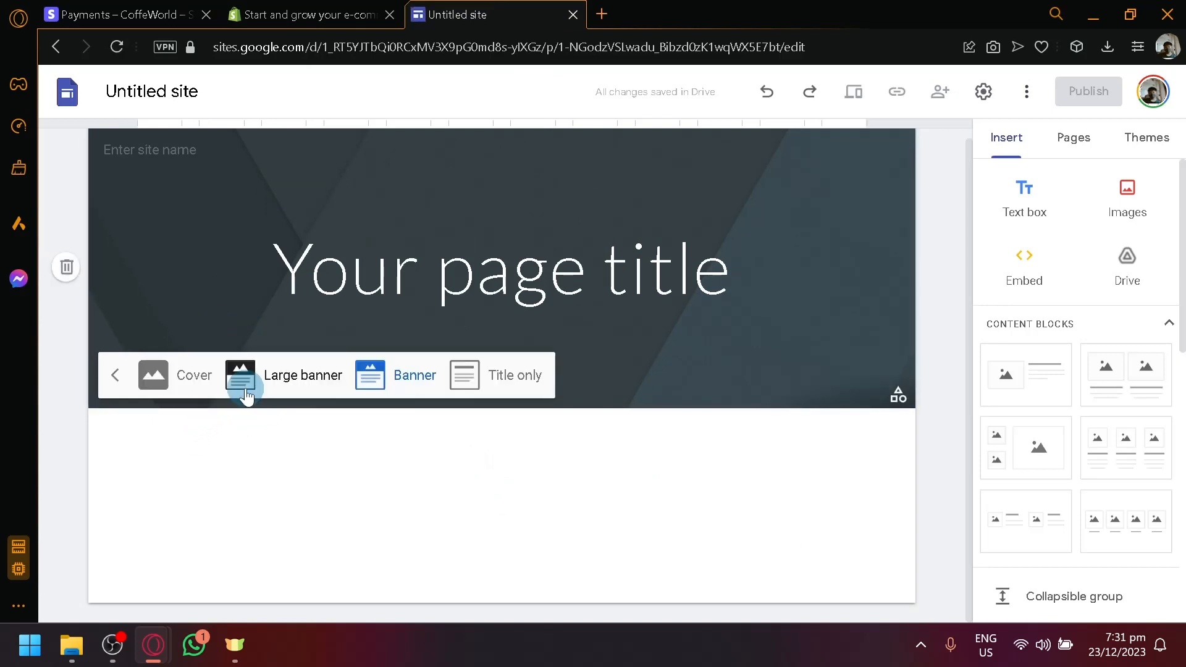
click(465, 375)
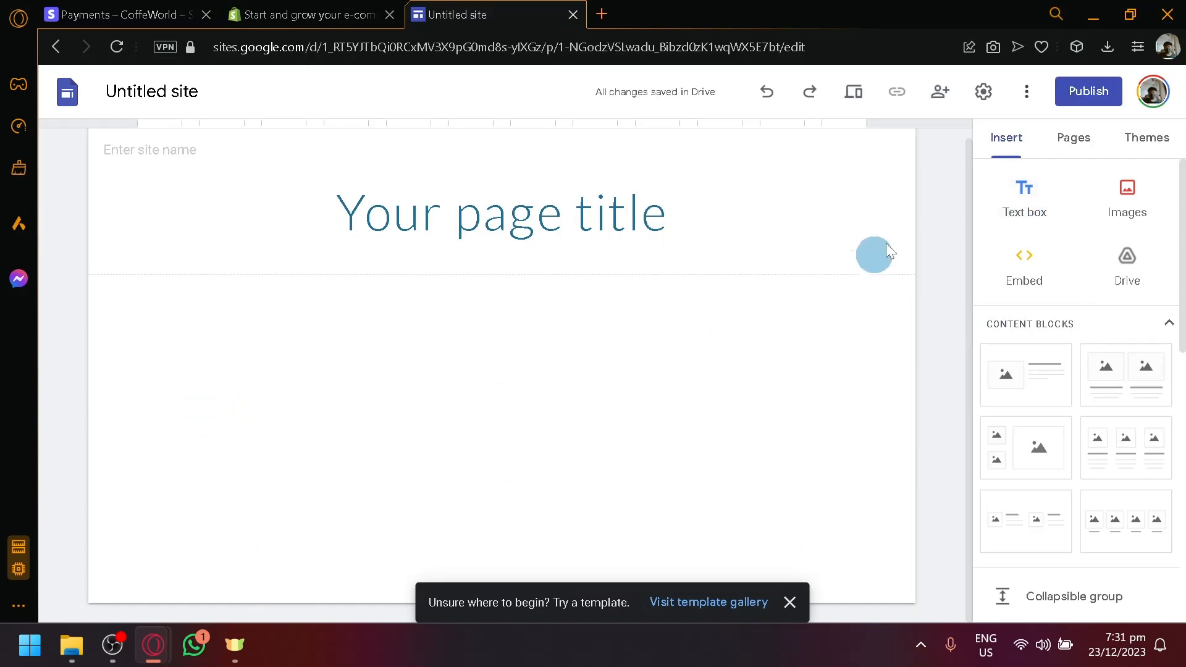
Insert an empty text box below the page title of the new site.
click(1020, 196)
click(310, 105)
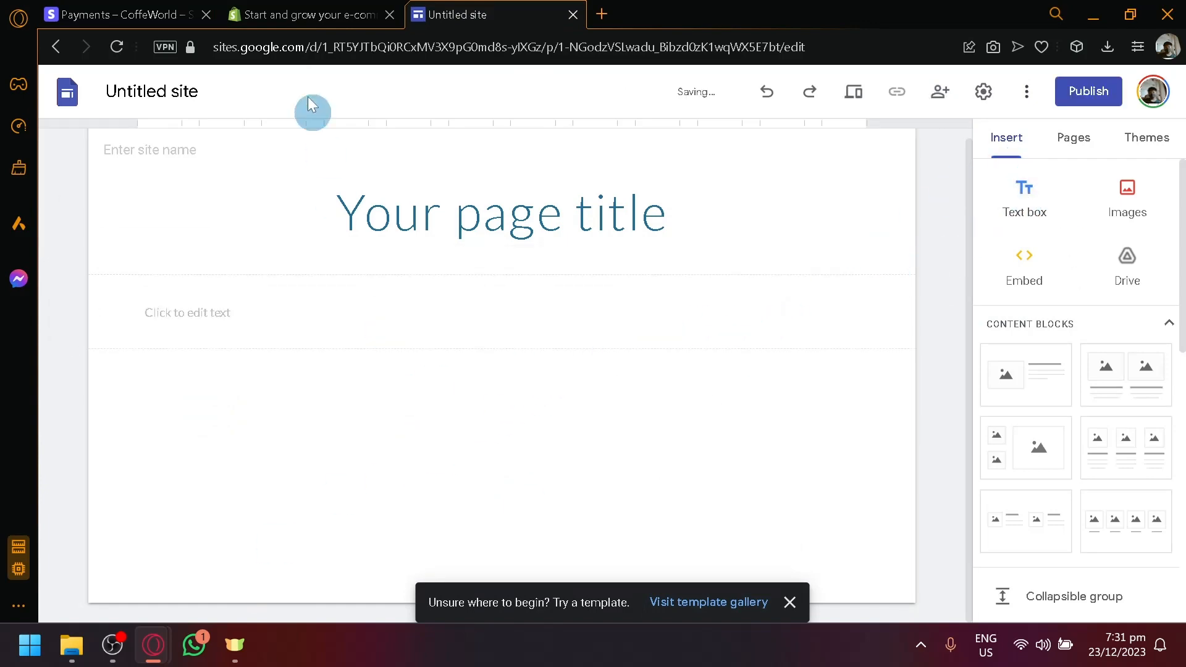
Switch to the Stripe dashboard, start creating a payment link and open the form for adding a new product.
click(271, 14)
click(151, 14)
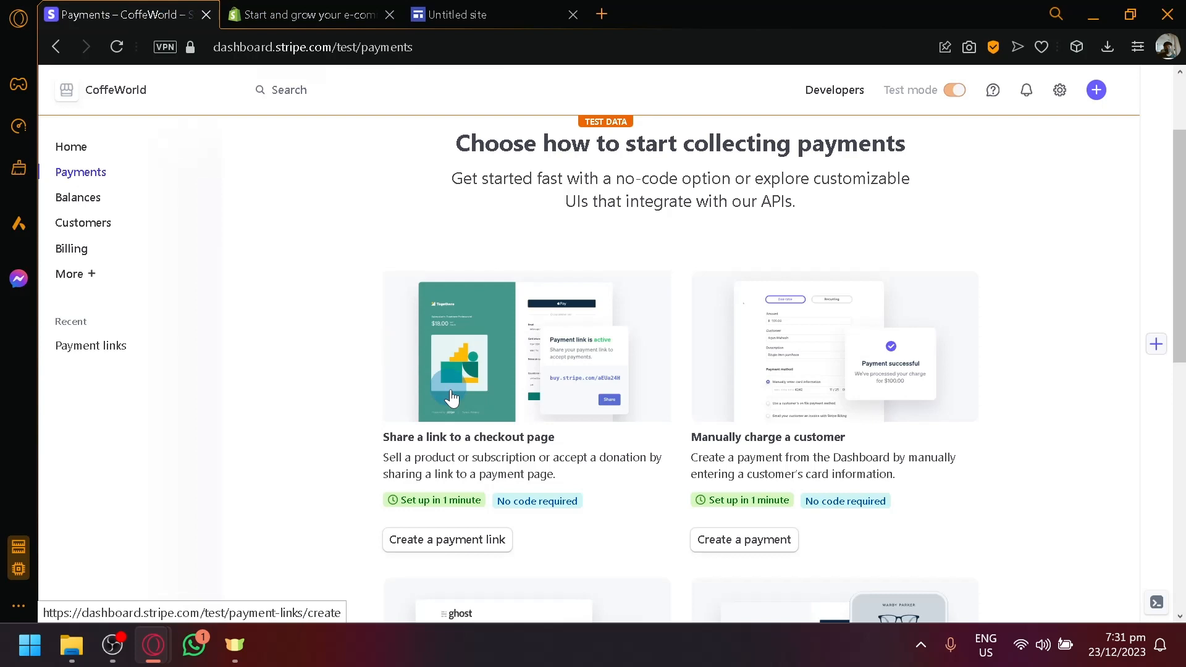
click(479, 540)
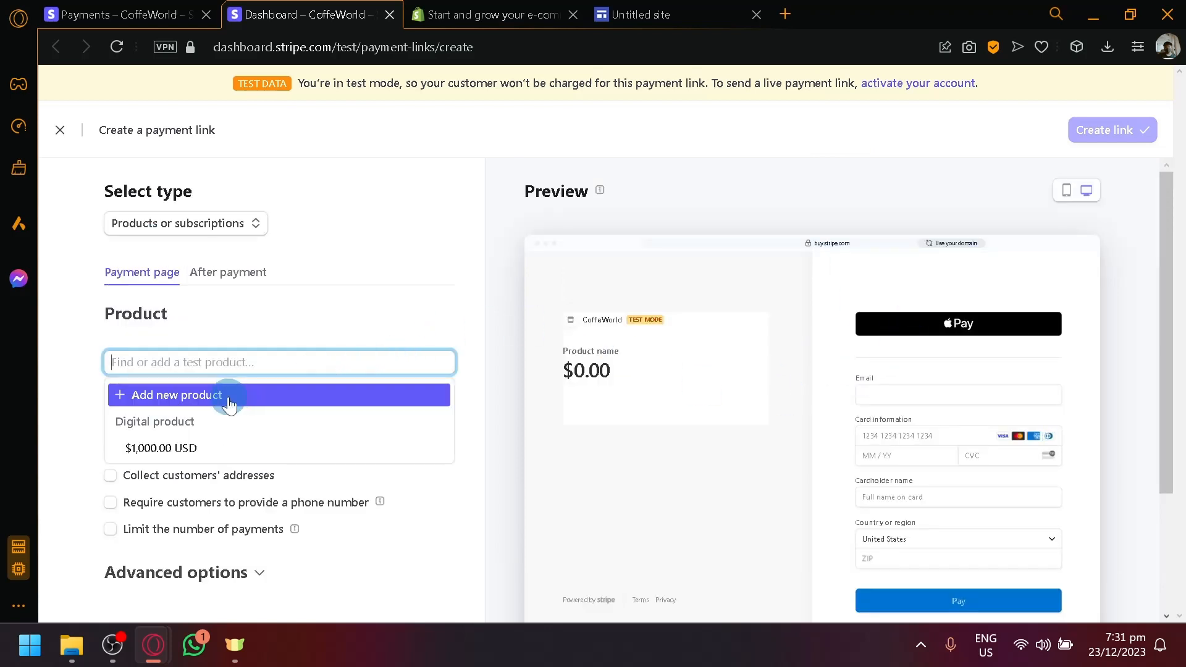
click(229, 400)
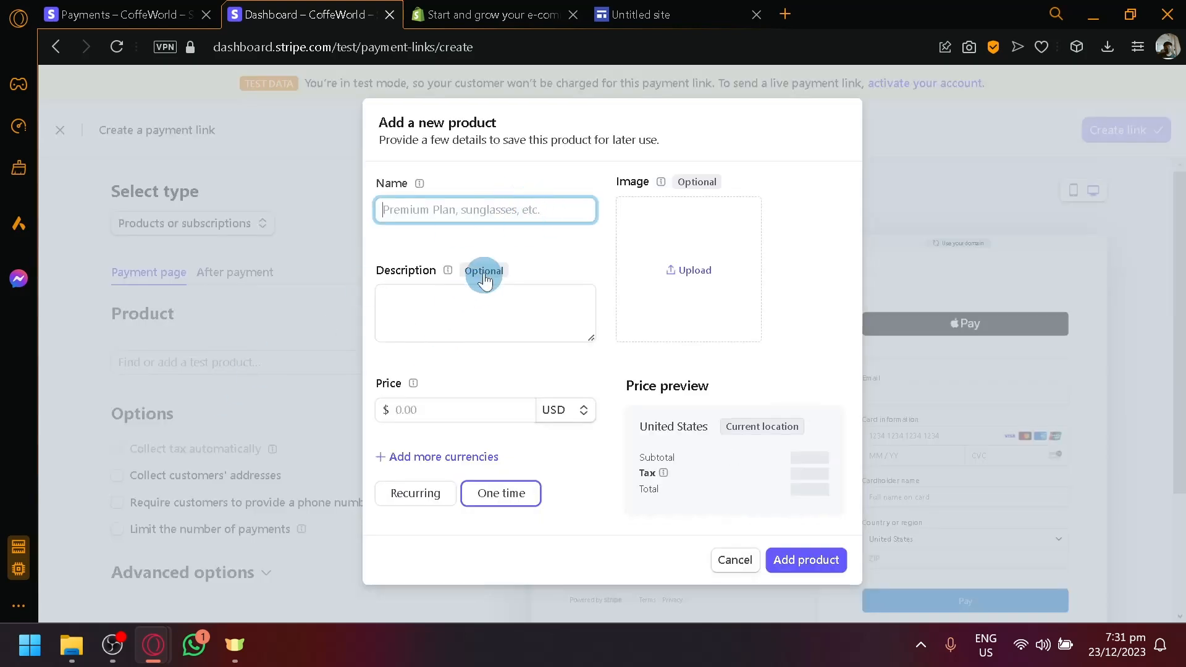
click(643, 14)
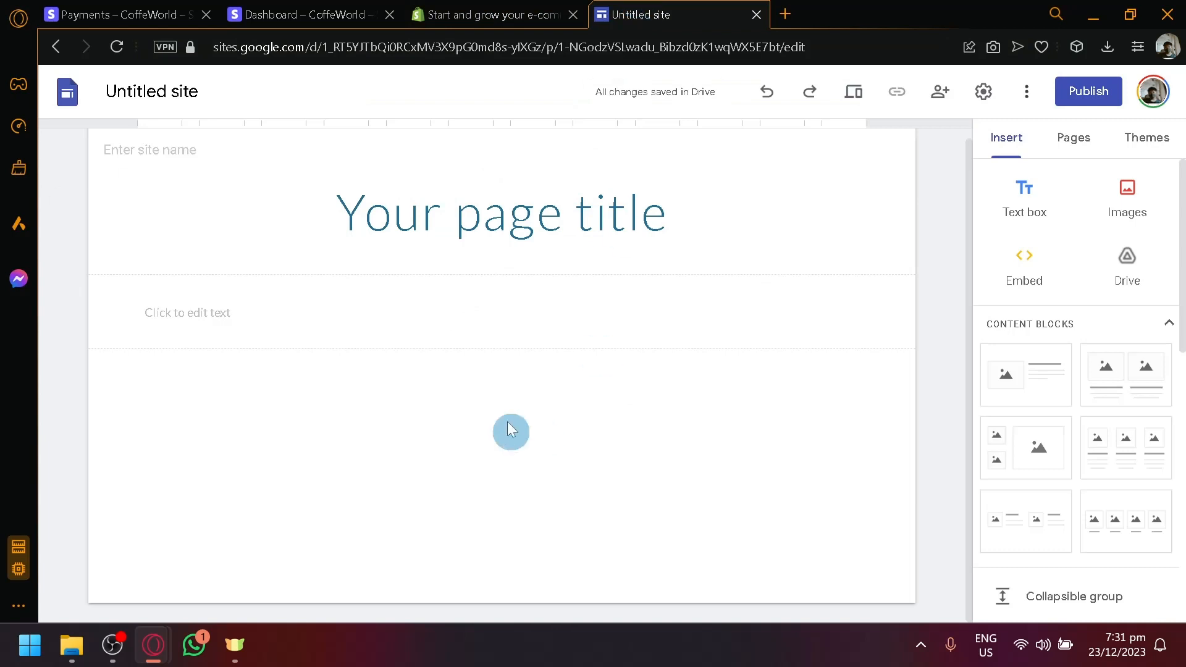
click(339, 6)
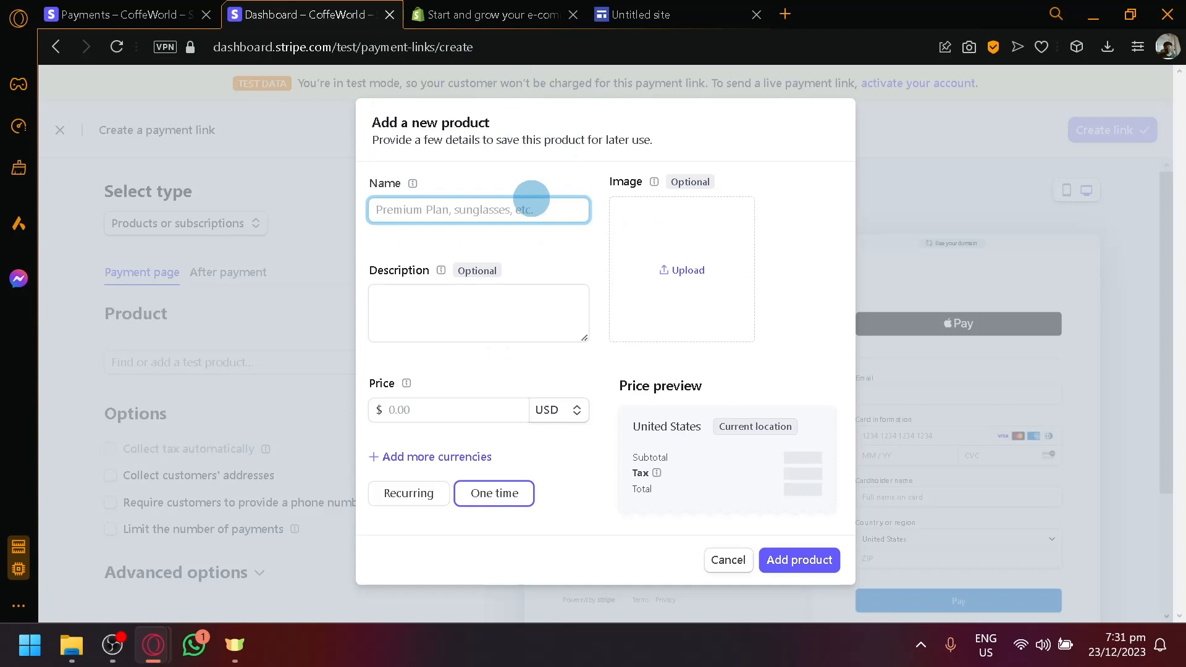
Name the new product "Digital product", describe it as "Trial product" and set its price to 500.00 USD.
text(Digital product)
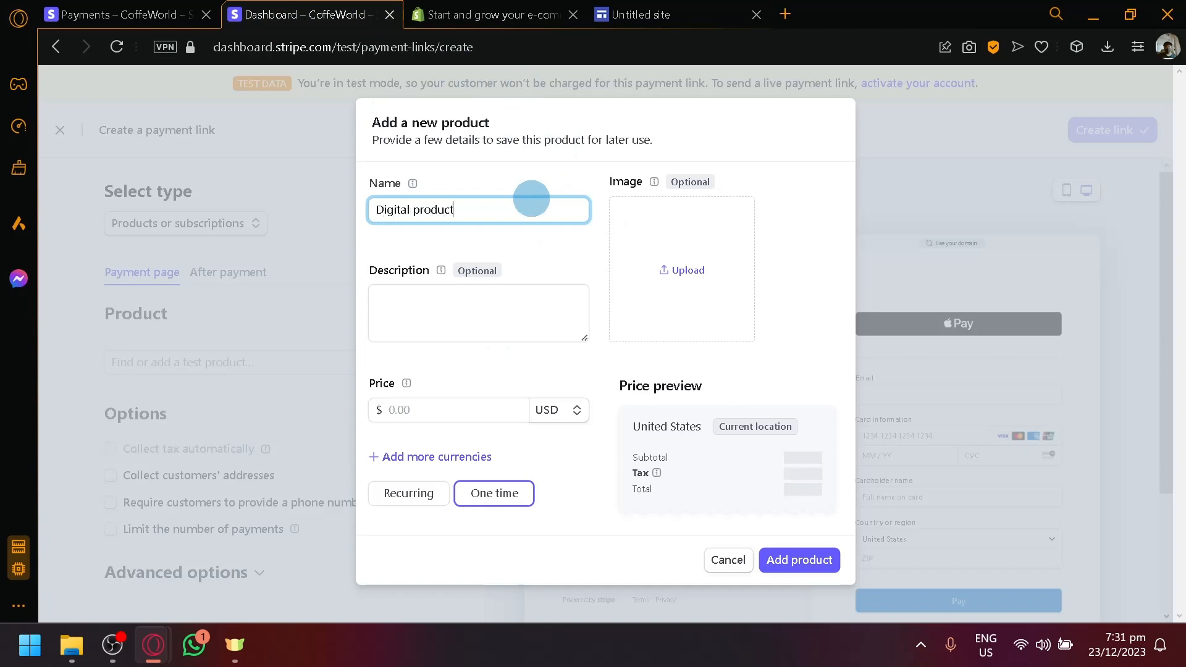
click(442, 331)
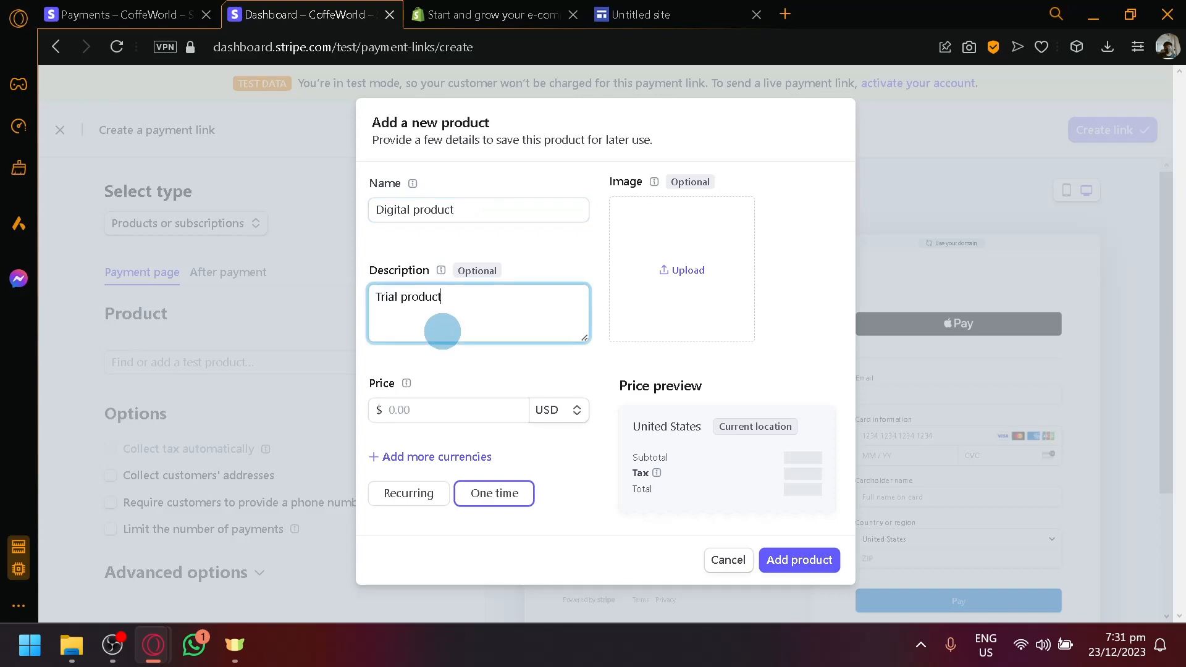
click(484, 416)
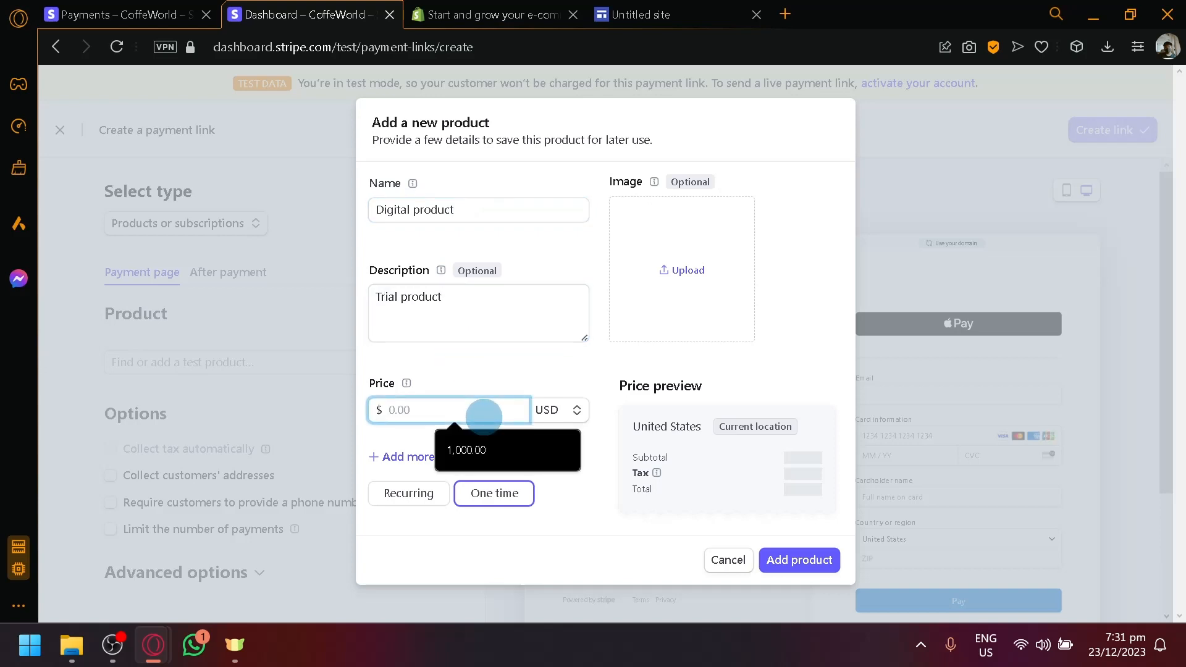
text(500.00)
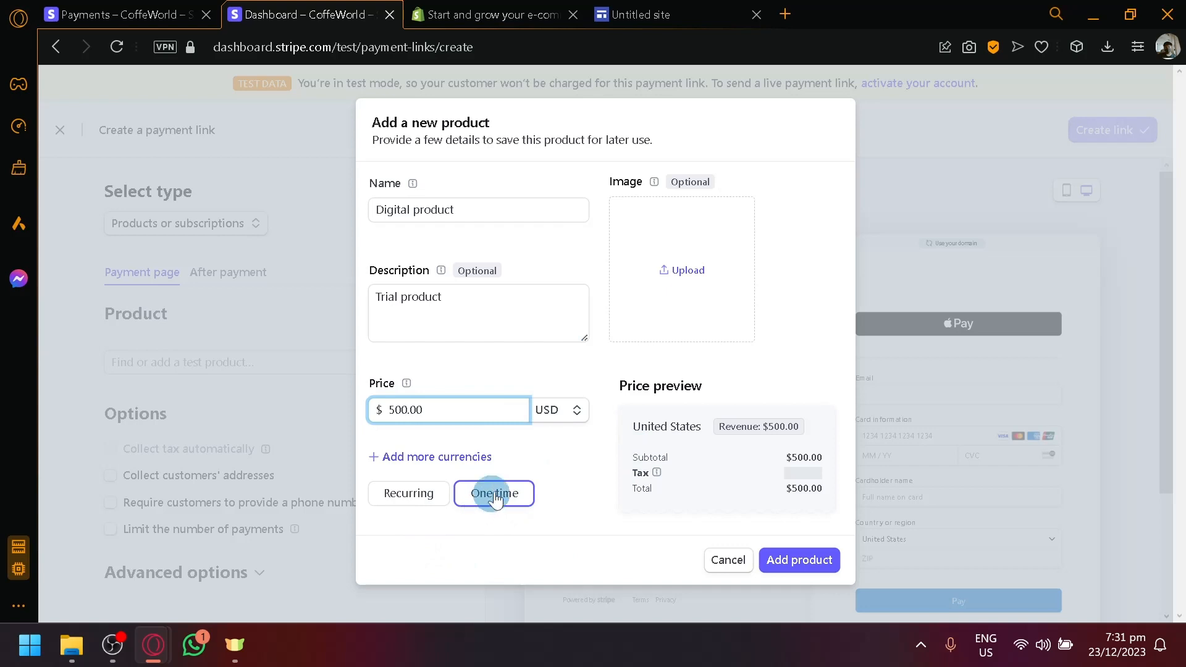
Try recurring pricing for the product and switch it back to One time.
click(417, 504)
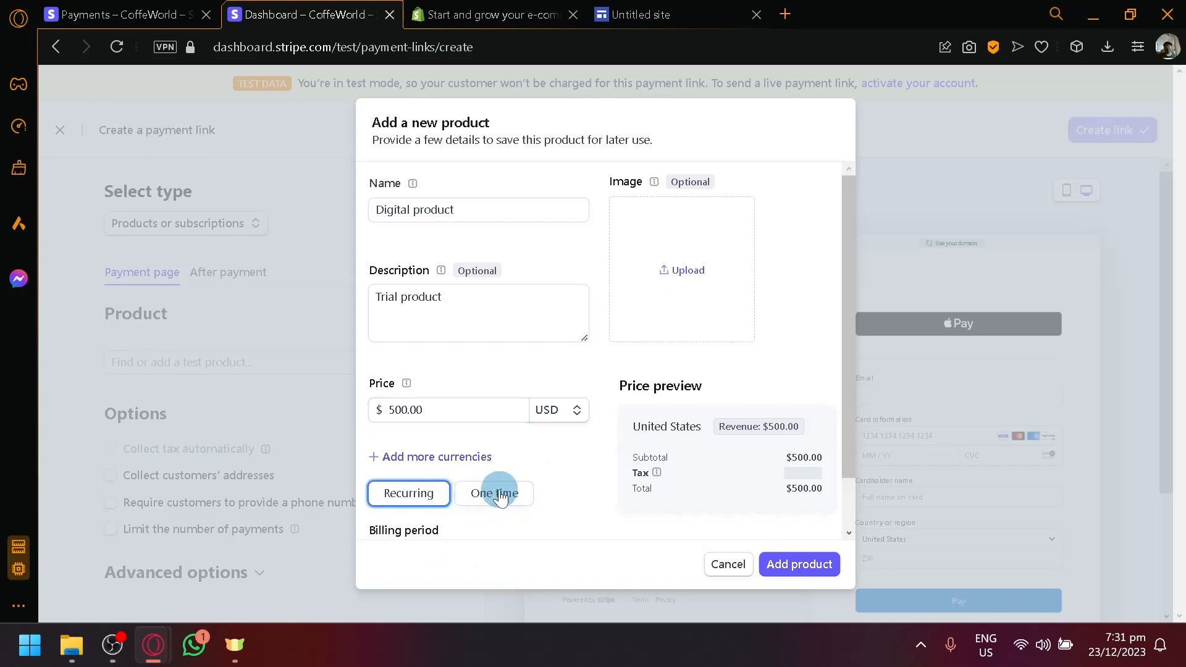
scroll(514, 470, down, 1)
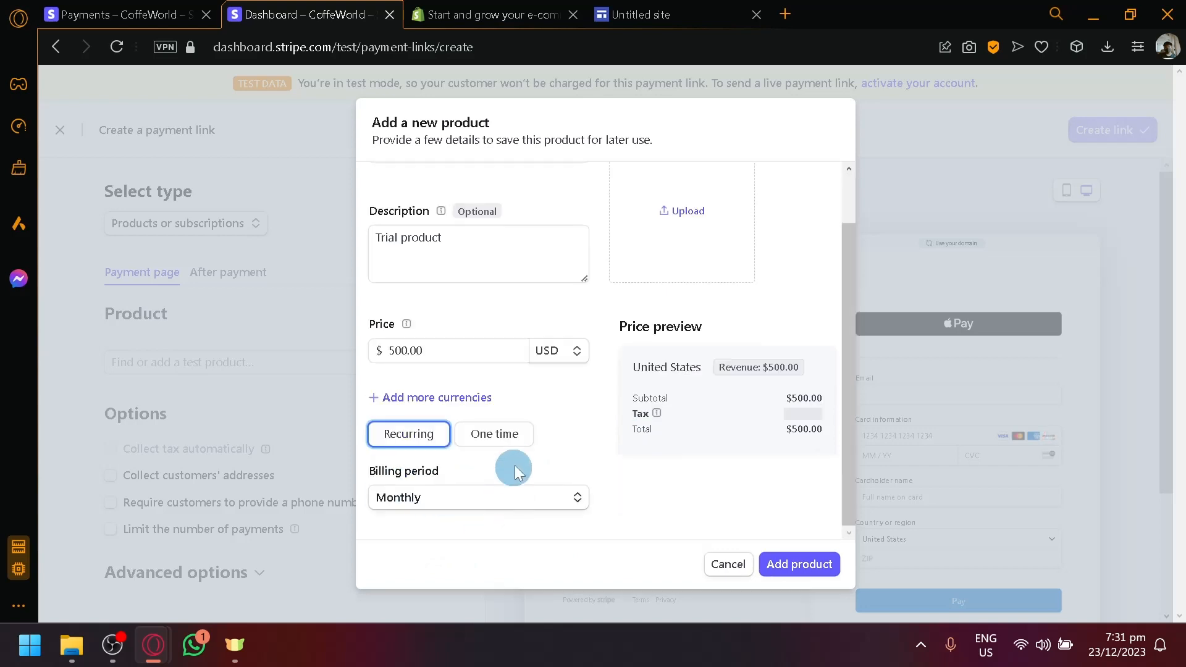
click(491, 439)
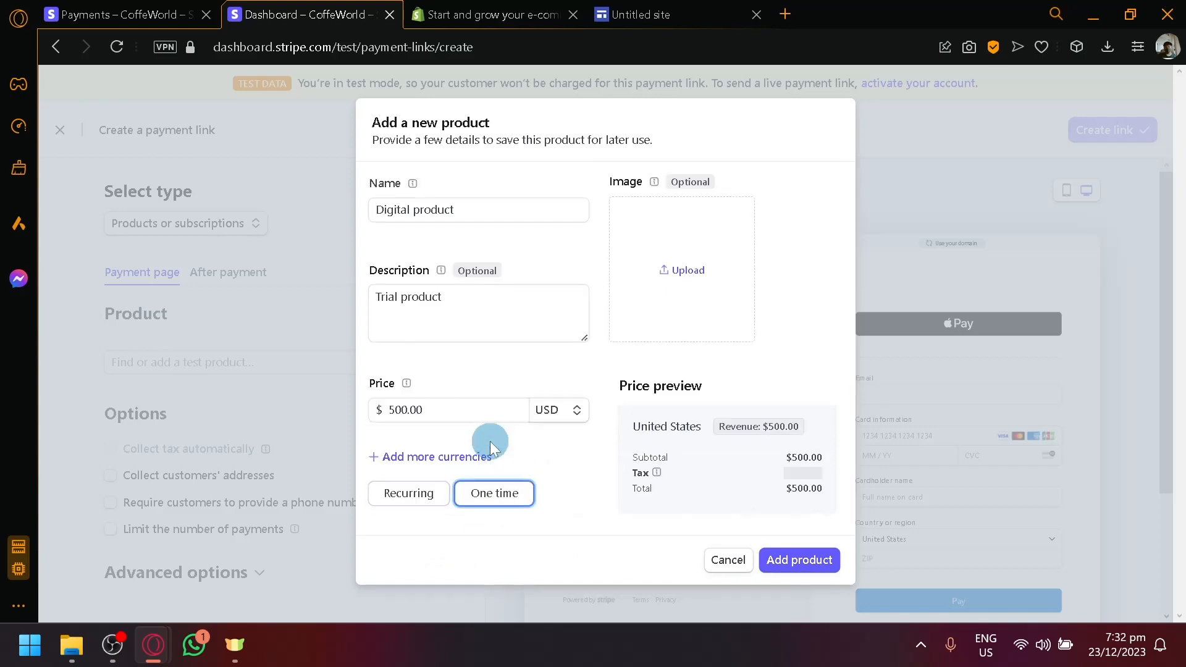
click(434, 494)
click(498, 494)
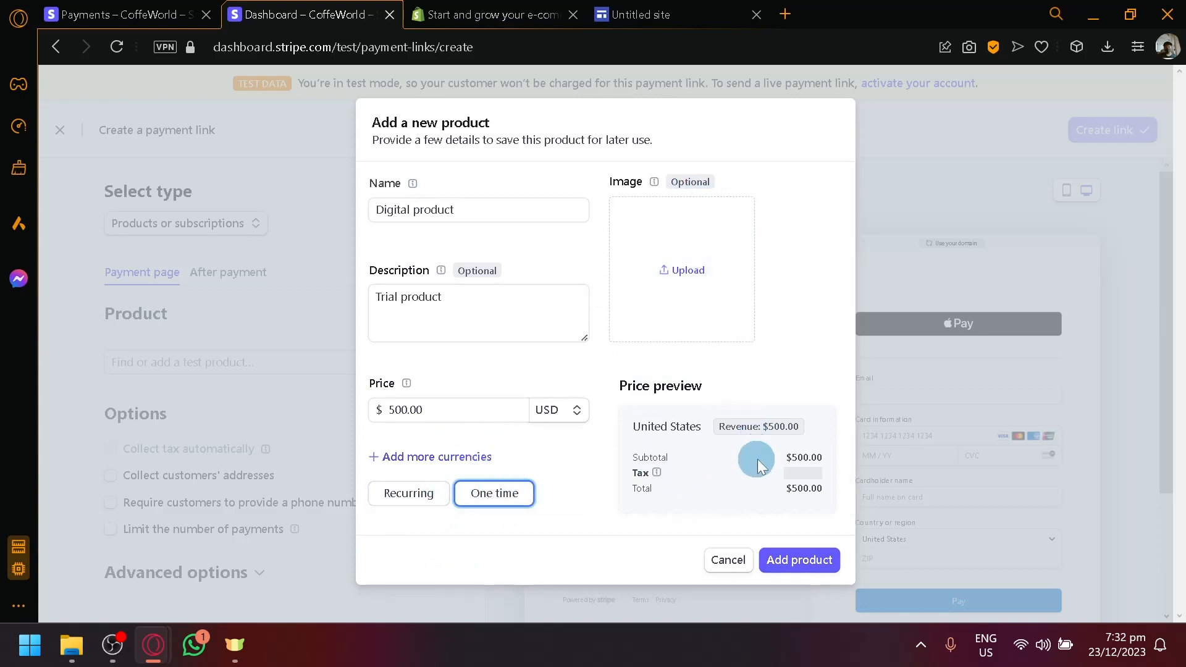
Add the product to the payment link and look over the link's options and checkout preview.
click(807, 566)
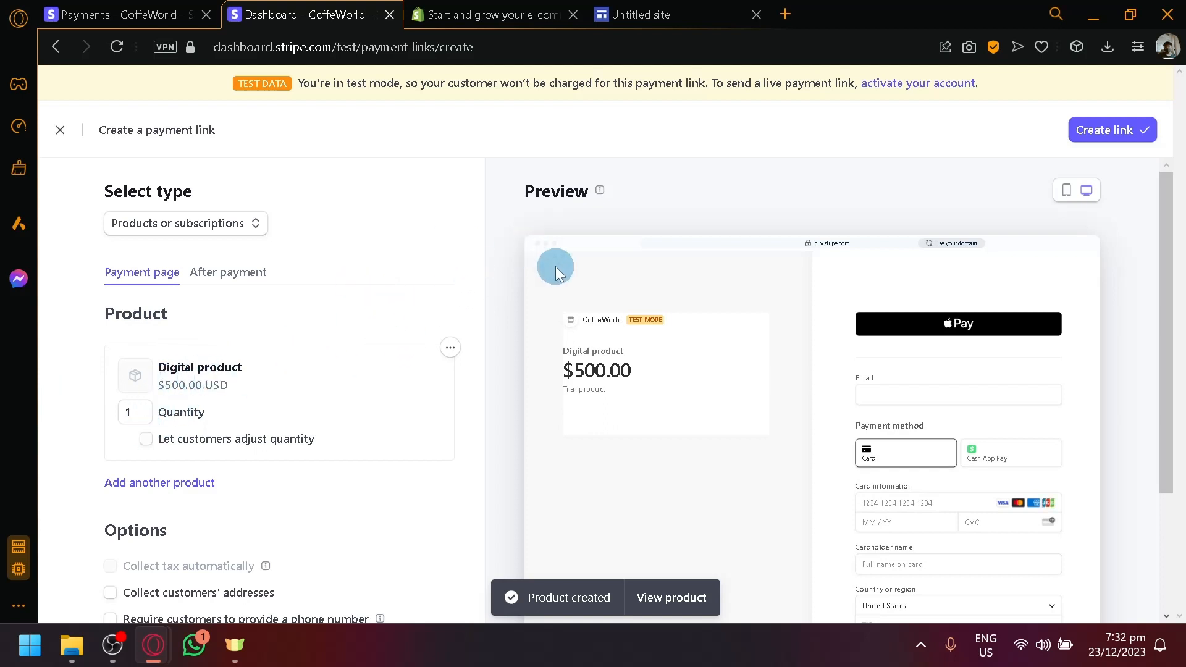
scroll(365, 336, down, 3)
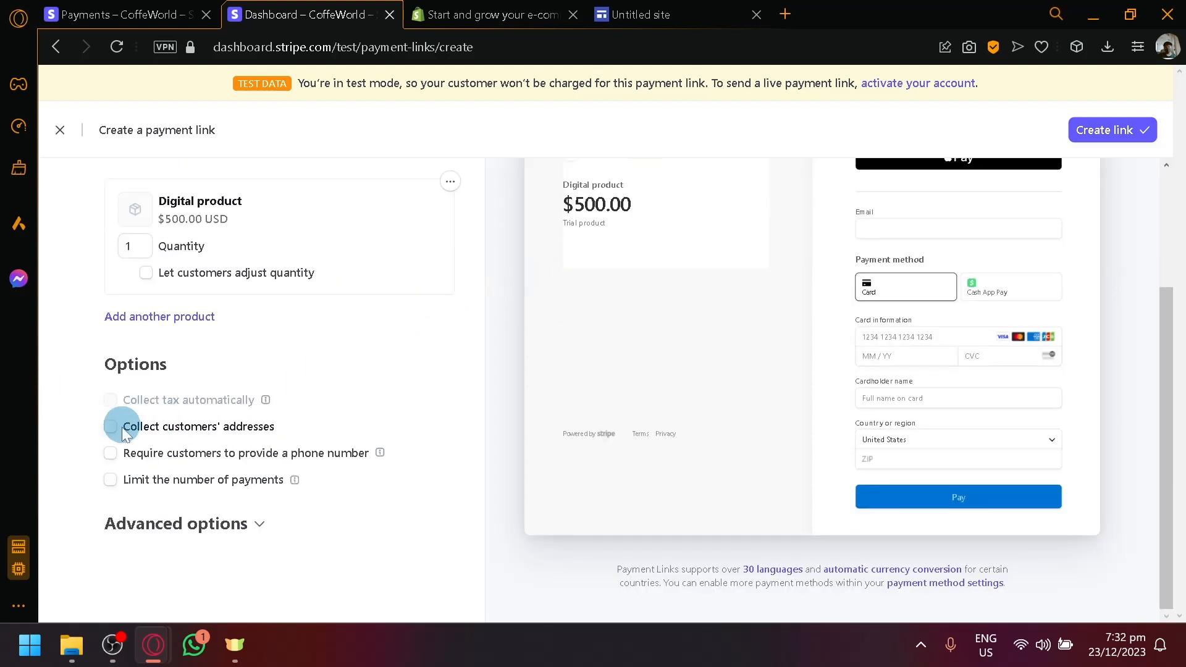
scroll(371, 405, up, 2)
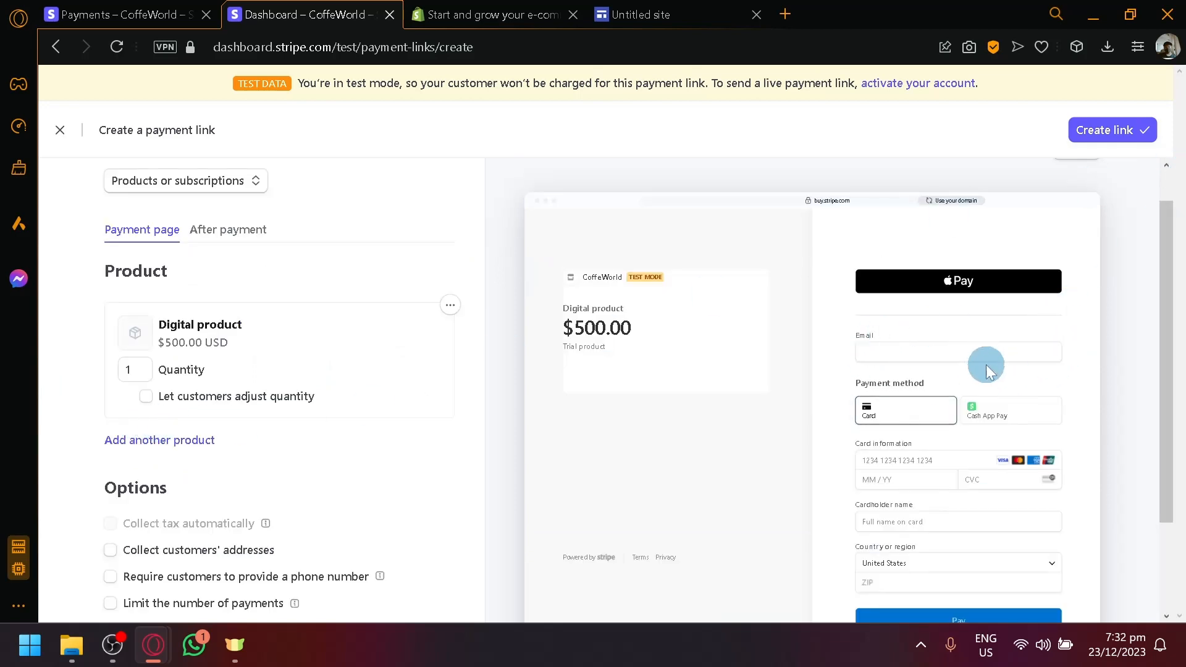
scroll(1027, 286, down, 2)
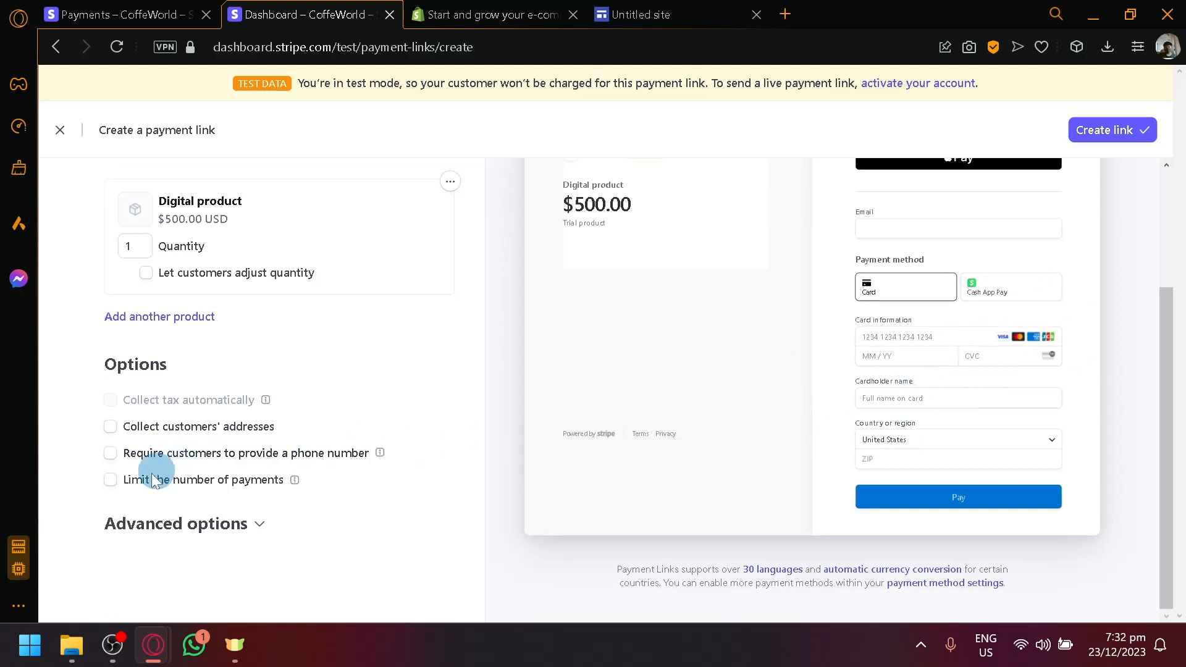
Try collecting customers' addresses, both billing only and billing with shipping, and turn the collection off again.
click(111, 427)
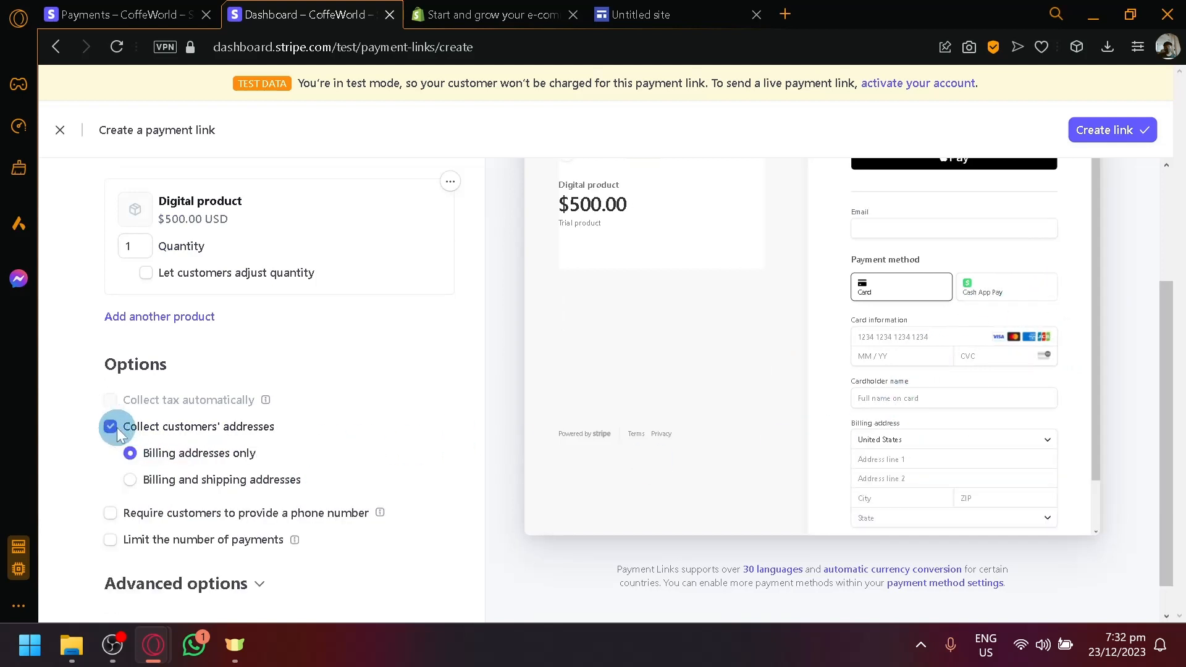
scroll(1019, 346, down, 1)
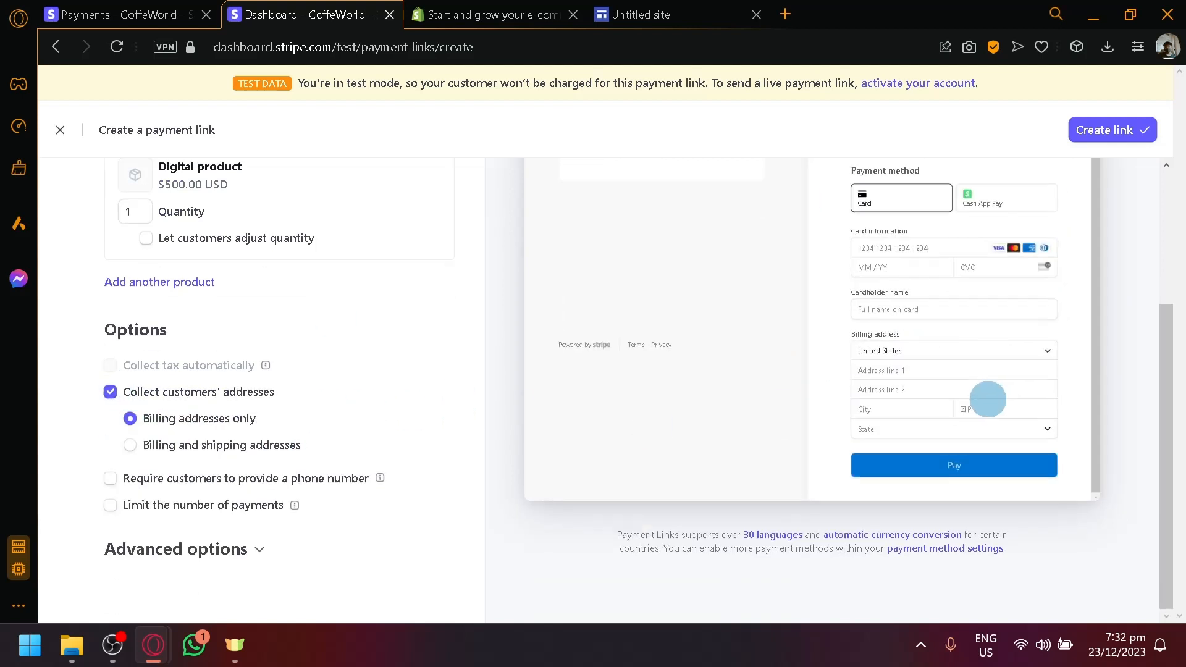
click(134, 444)
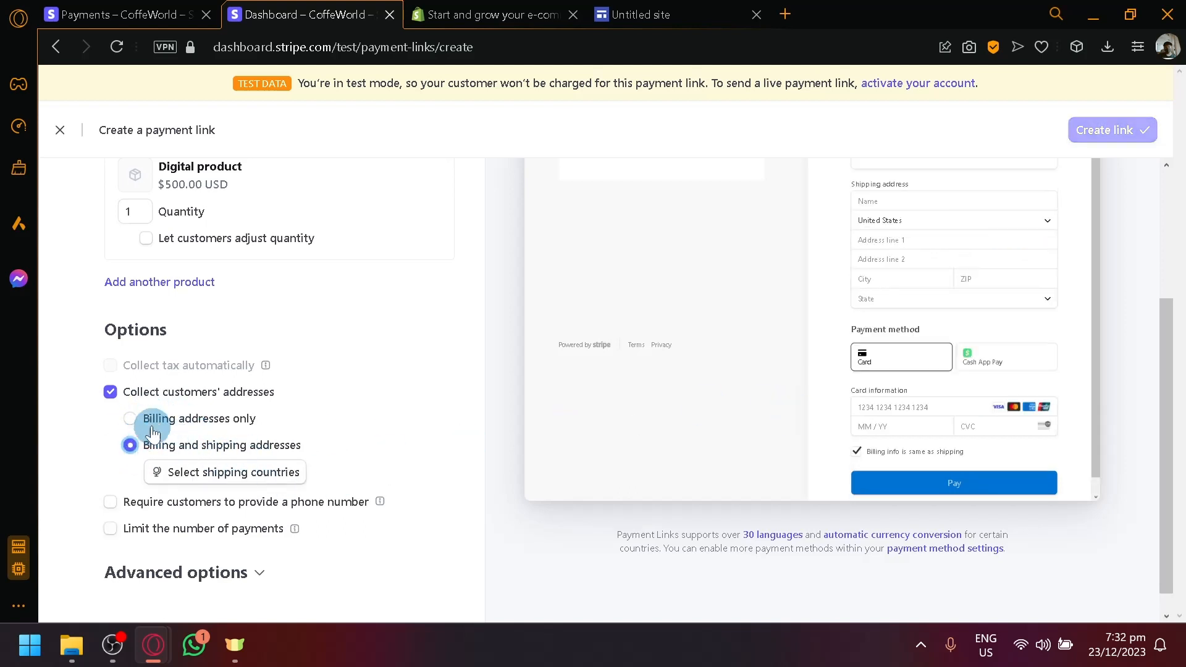
click(109, 392)
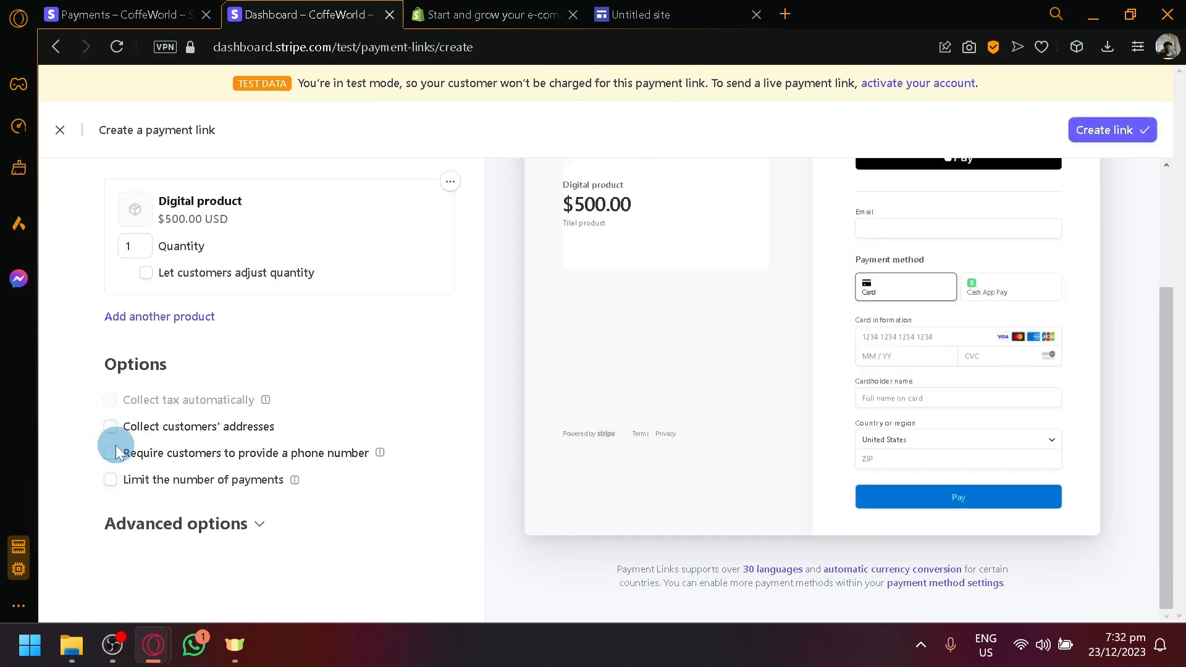
Require customers to provide a phone number and try out limiting the number of payments.
click(110, 455)
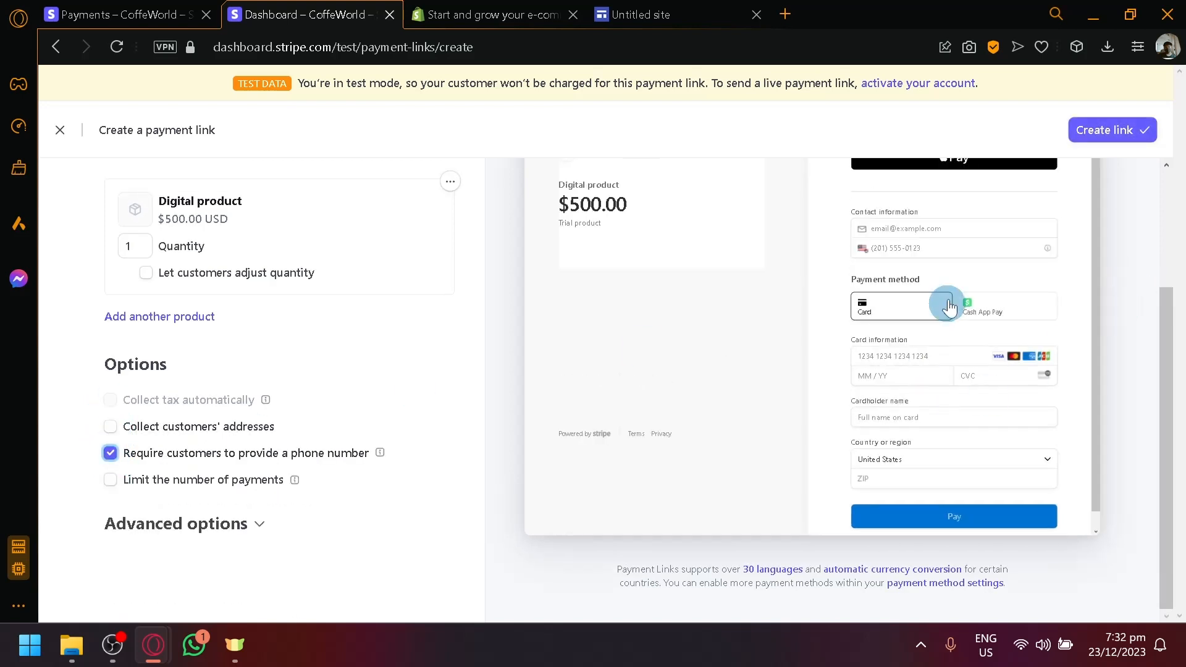
click(109, 485)
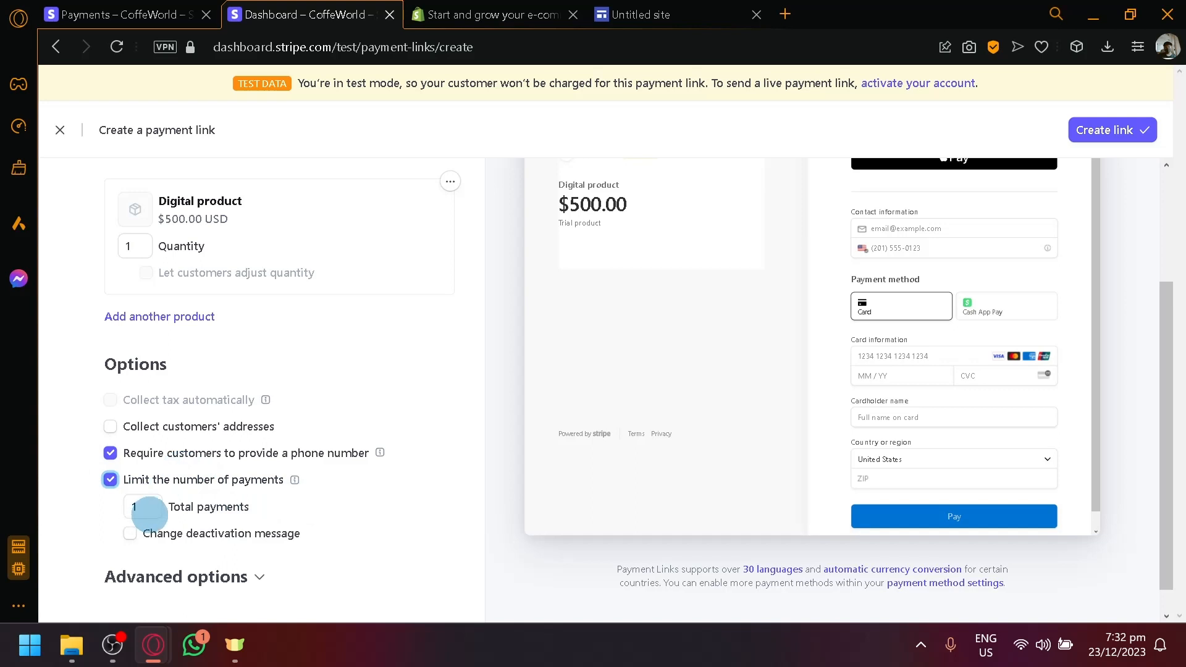
double_click(148, 513)
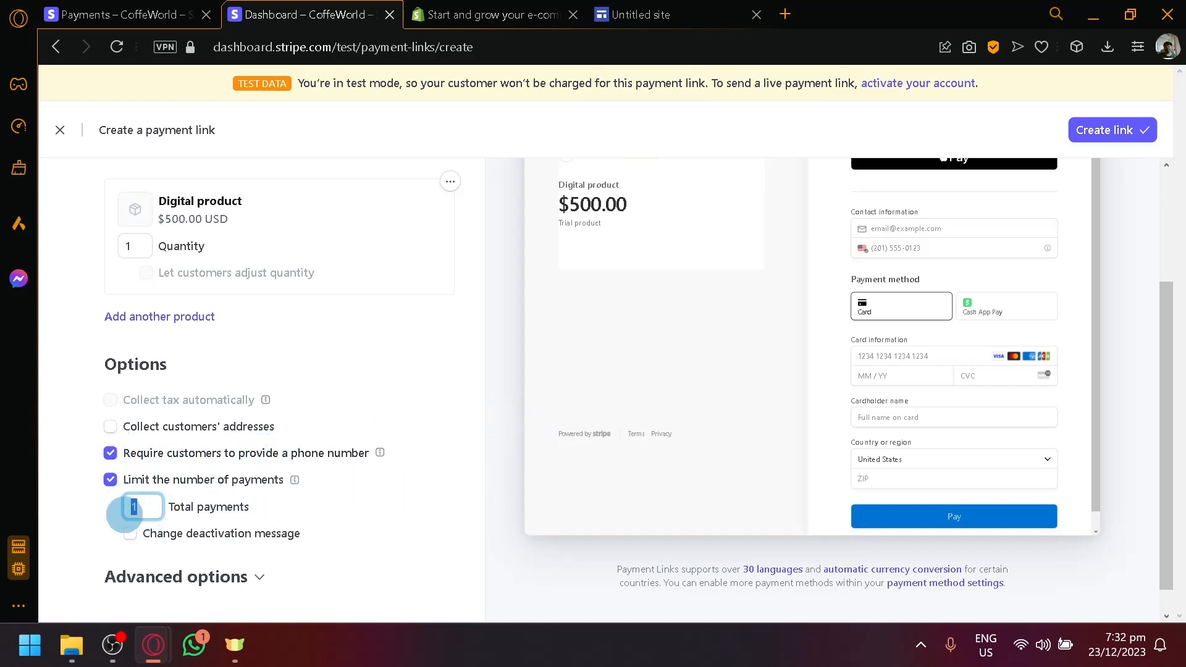
click(112, 481)
Add a custom text field labelled "Name" to the payment page and check it in the preview.
click(263, 525)
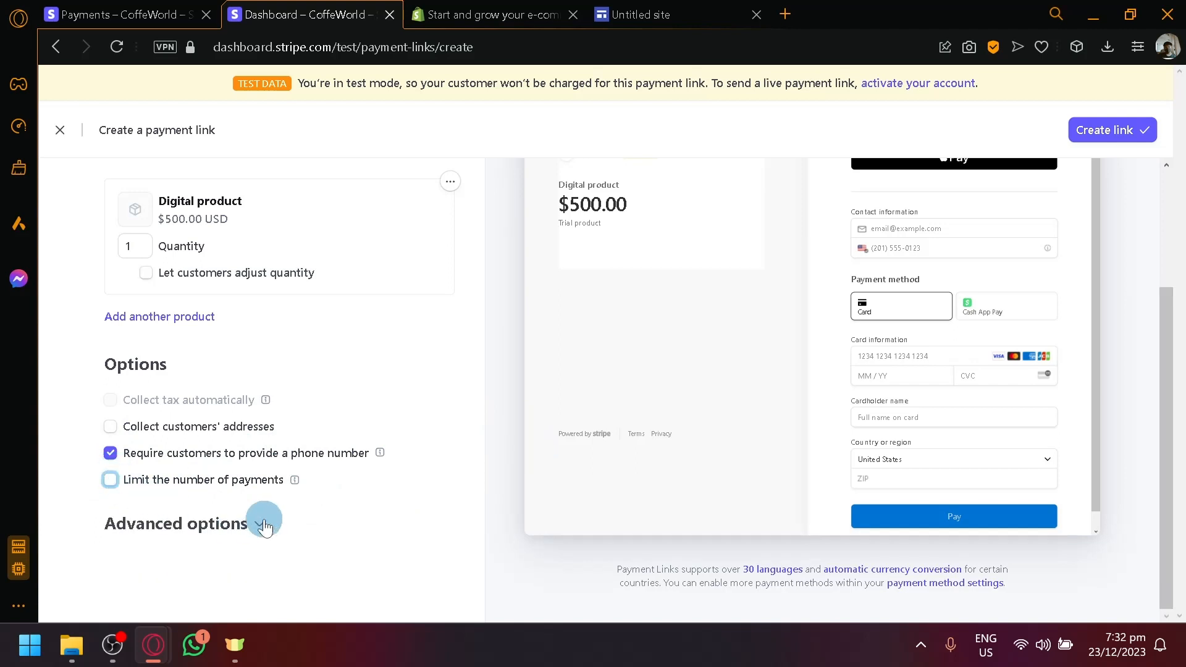
scroll(264, 522, down, 3)
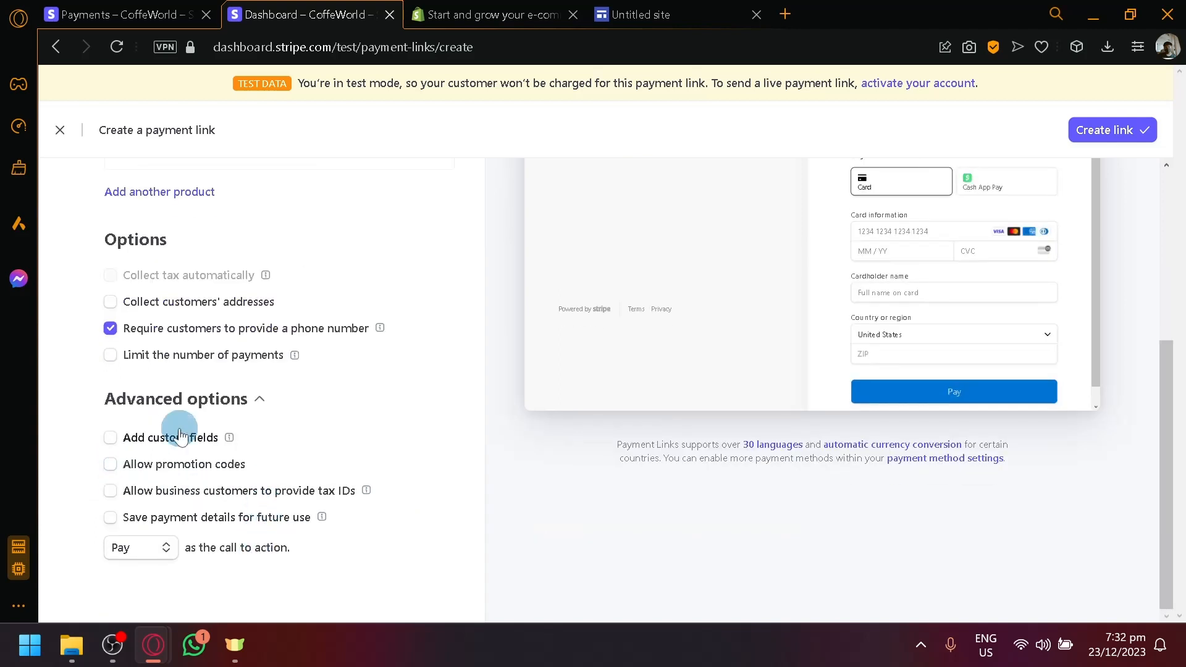
click(111, 437)
scroll(791, 335, up, 4)
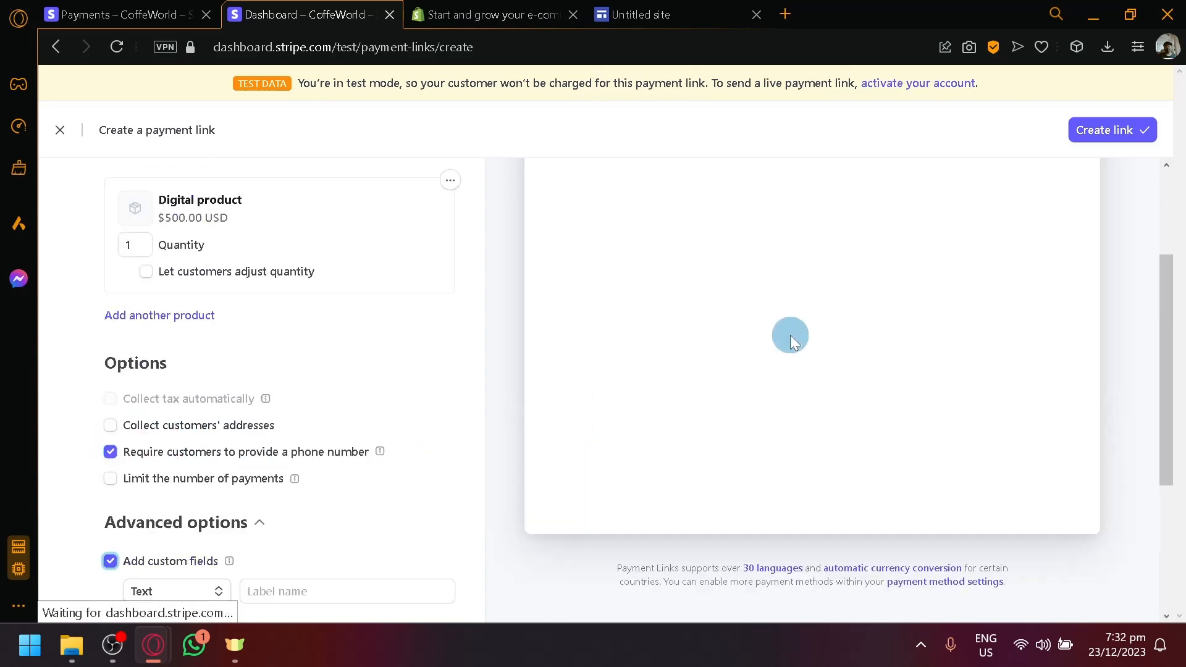
scroll(716, 447, down, 4)
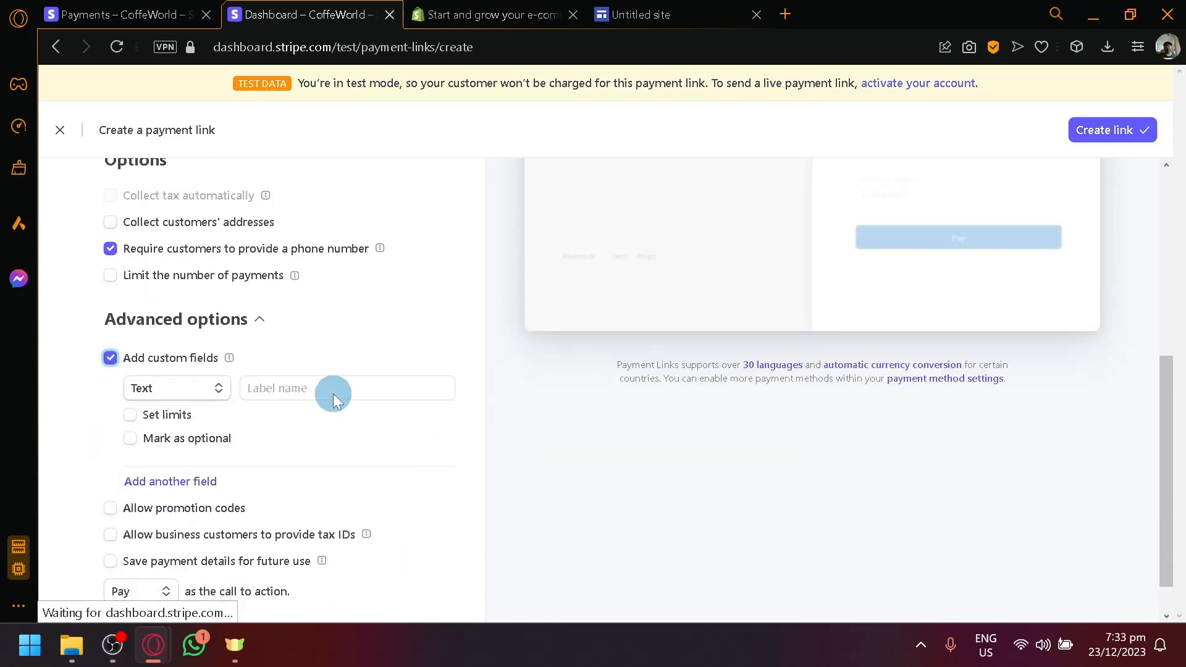
click(333, 391)
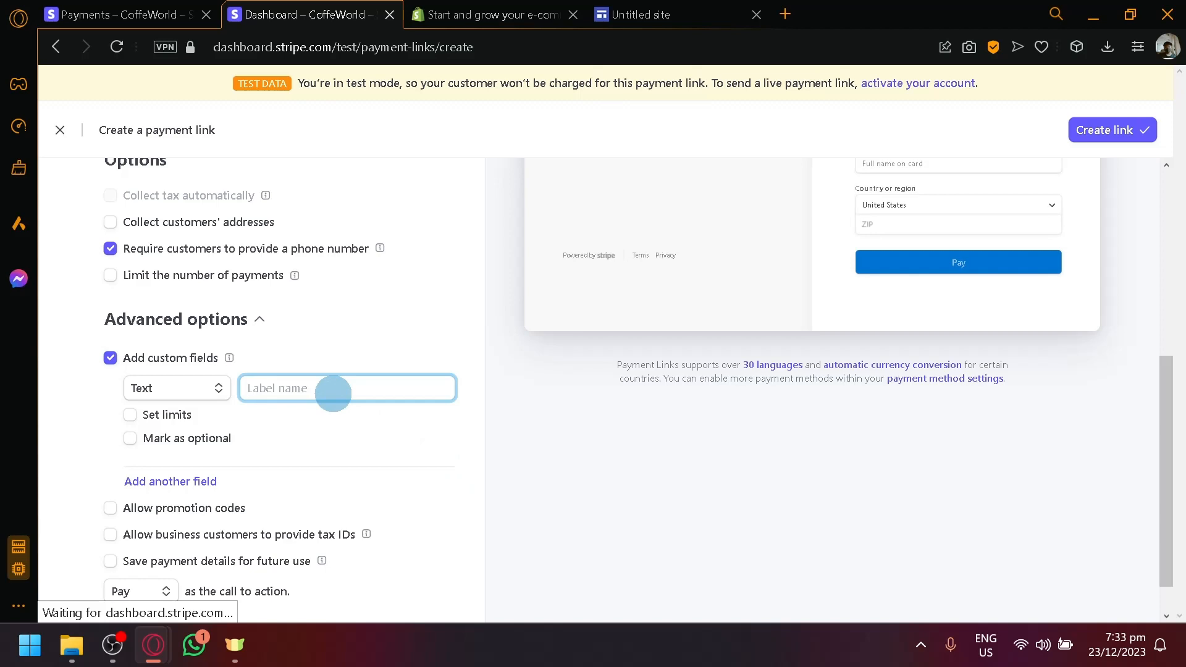
text(Us)
key(BackSpace)
key(BackSpace)
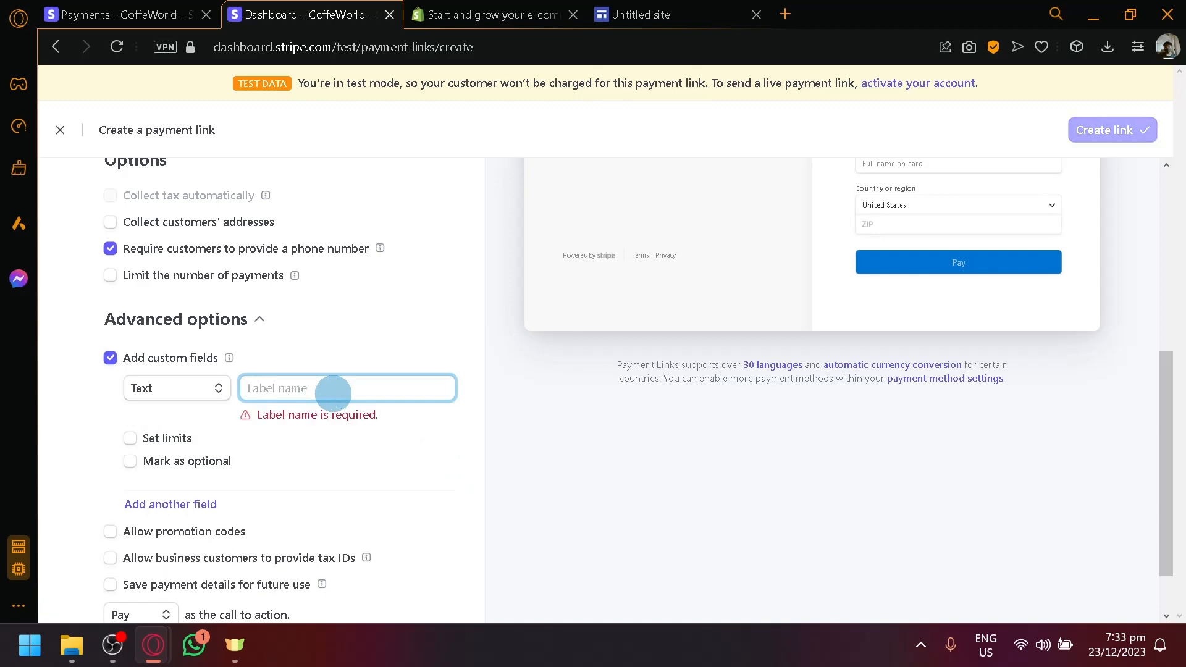
text(Name)
scroll(616, 490, up, 4)
scroll(616, 490, up, 2)
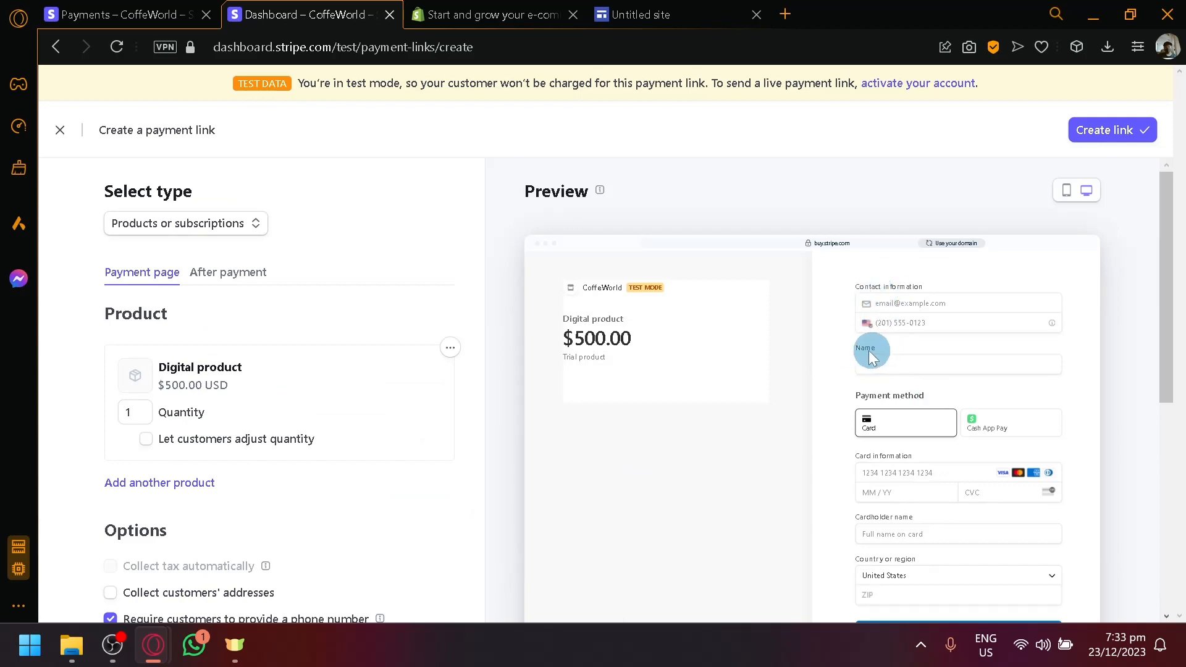
Try to change the type of the "Name" custom field to Numbers only.
scroll(437, 464, down, 4)
drag(371, 513, 241, 516)
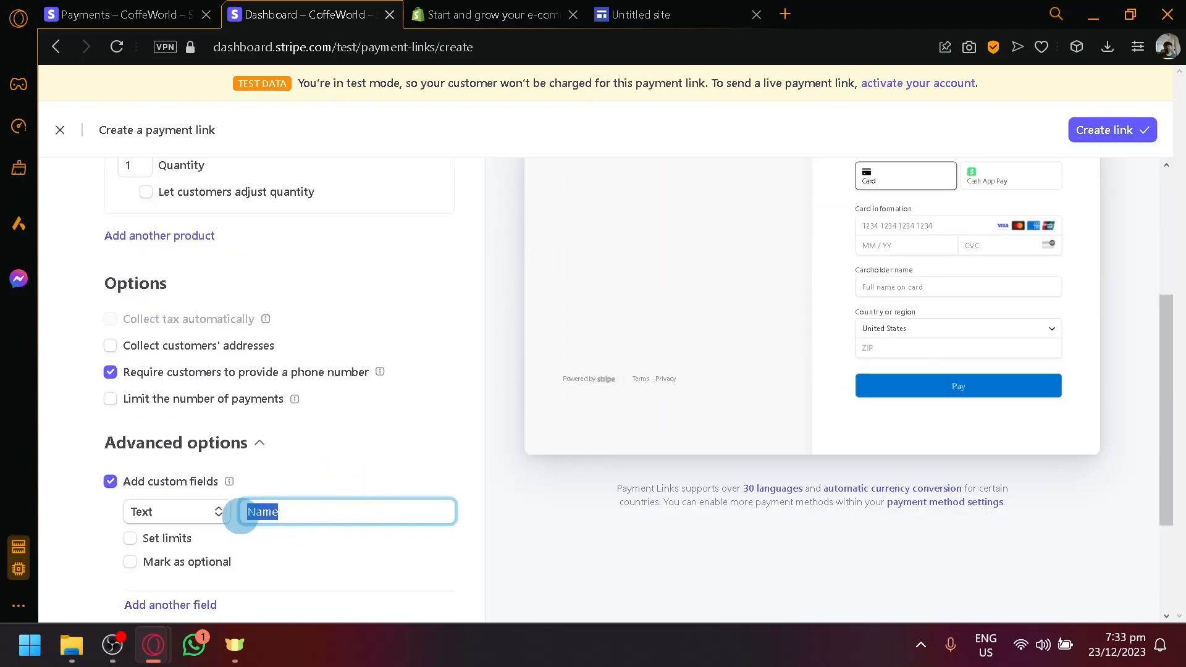
click(214, 518)
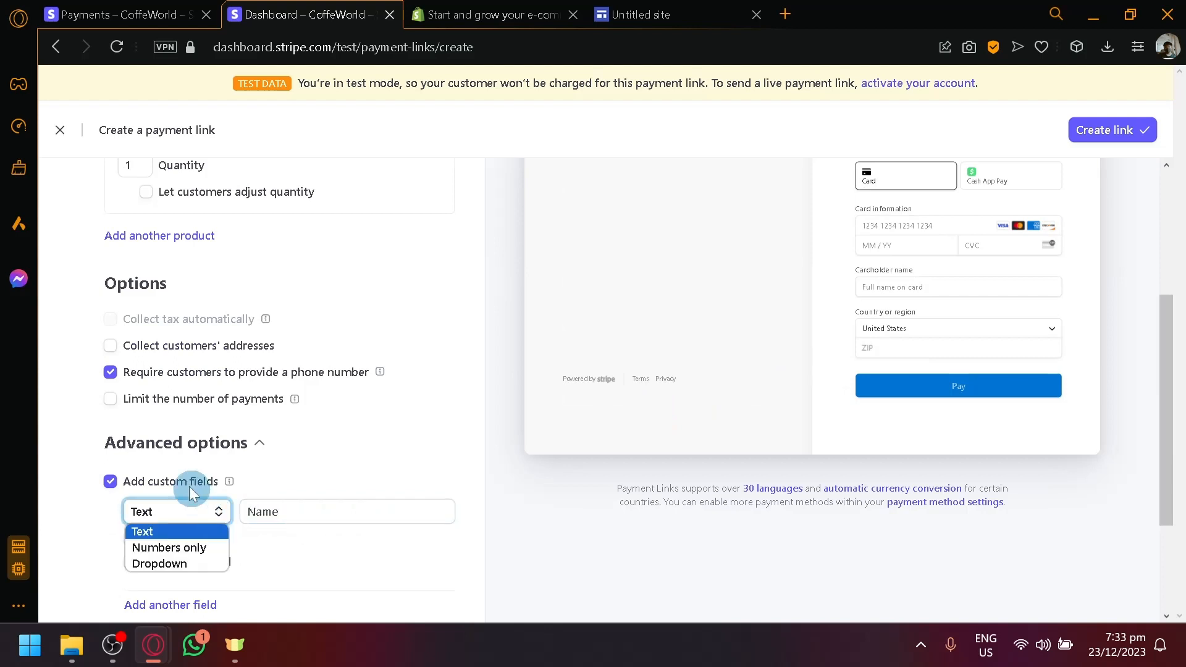
click(173, 550)
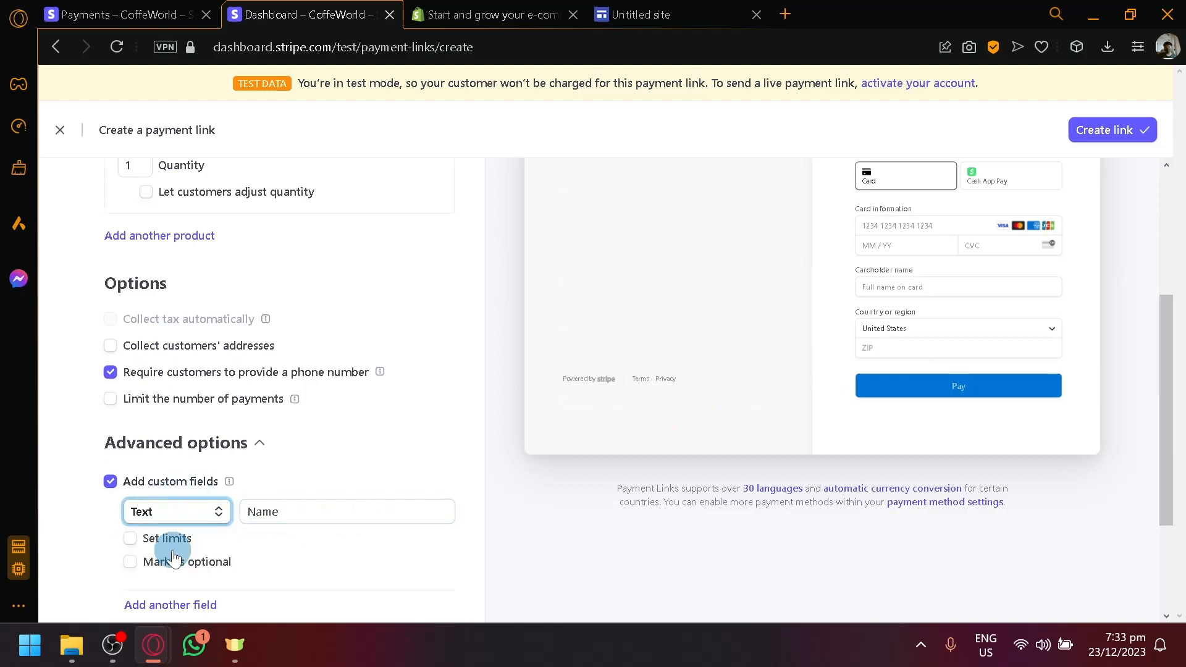
Try the Dropdown type for the "Name" custom field, then remove custom fields from the payment page.
click(179, 519)
click(204, 562)
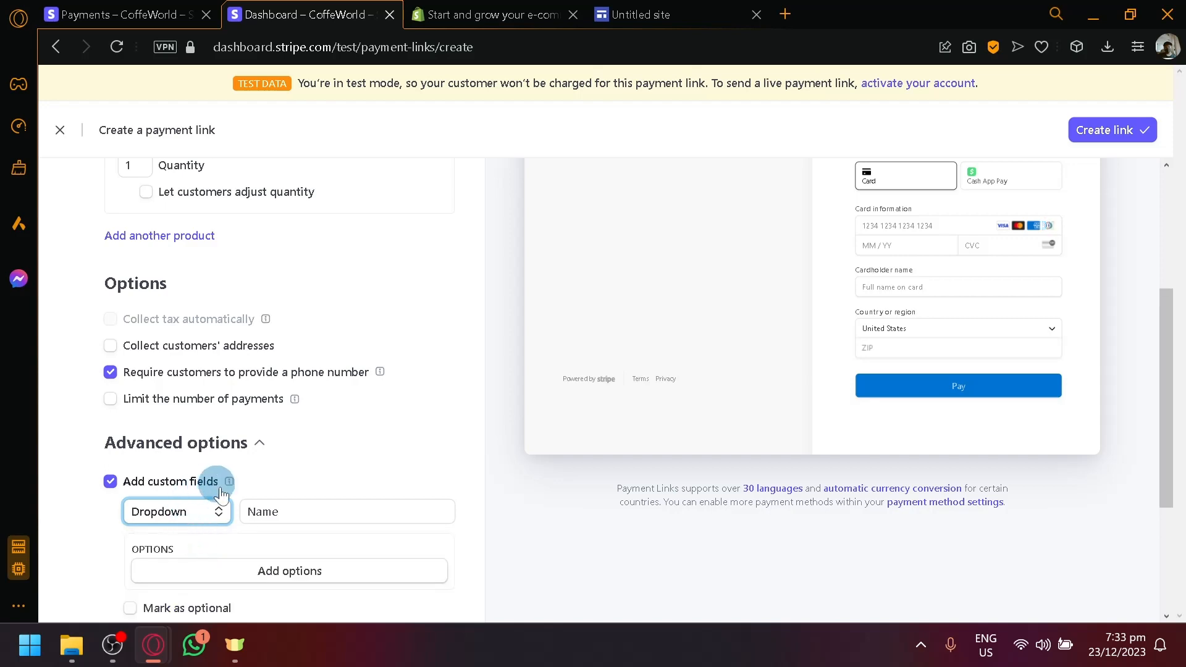
scroll(198, 488, down, 2)
double_click(112, 365)
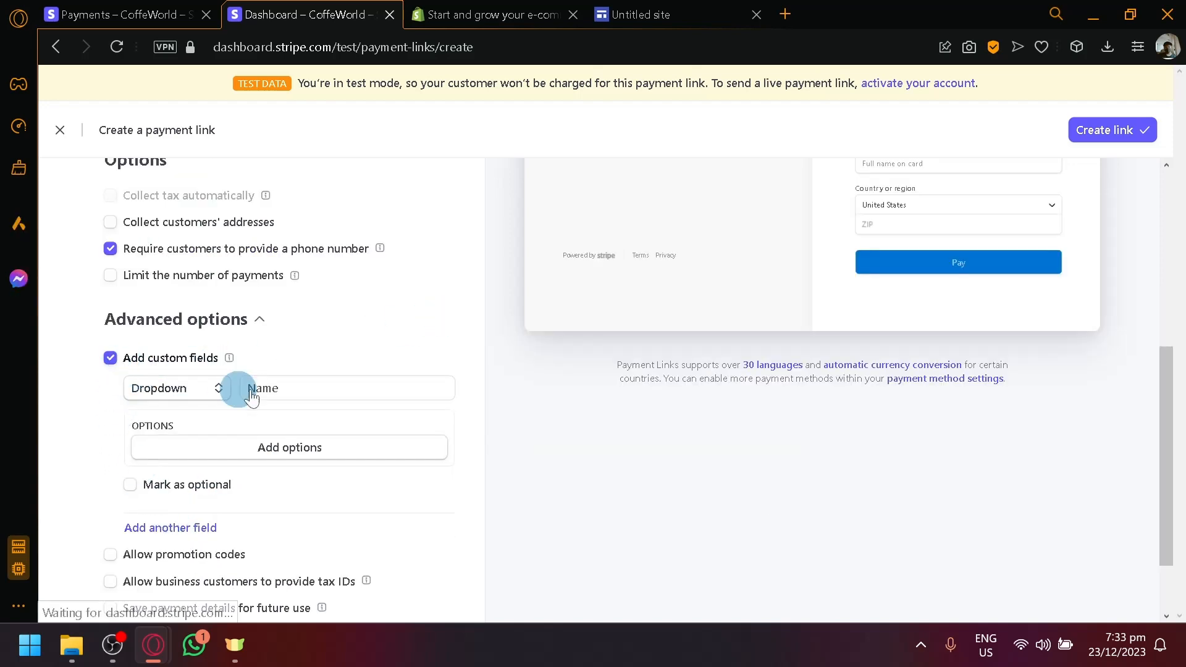
scroll(240, 390, up, 6)
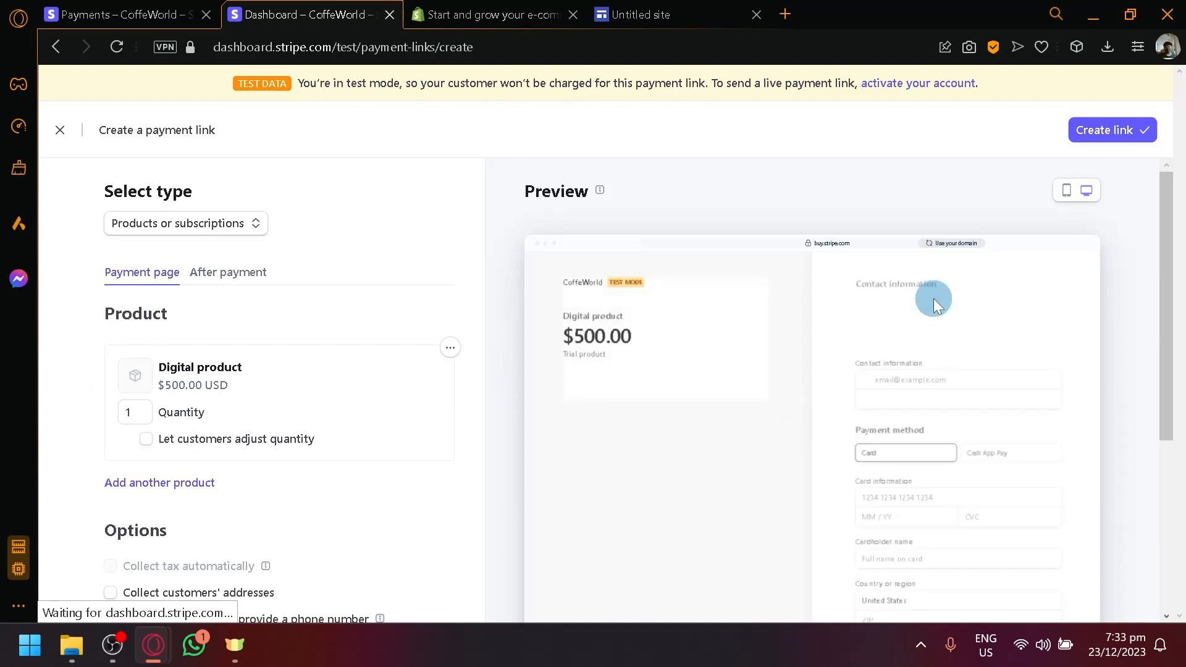
scroll(921, 309, down, 2)
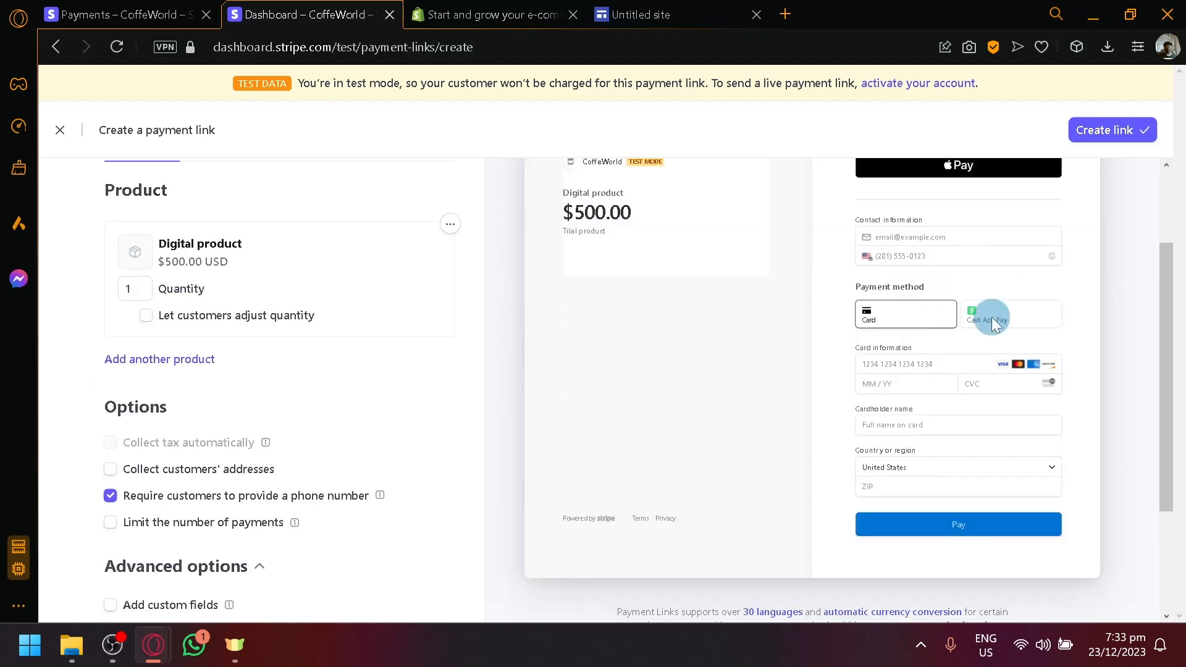
scroll(299, 432, down, 3)
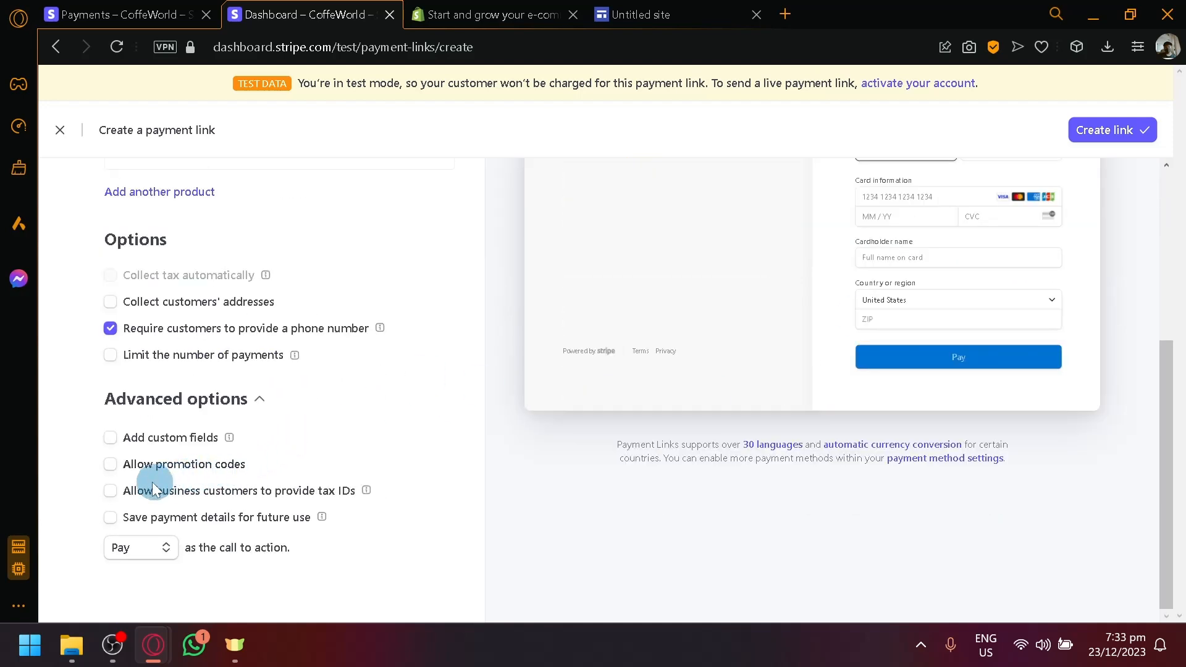
Allow promotion codes on the payment page and check the promotion code option in the preview.
click(111, 466)
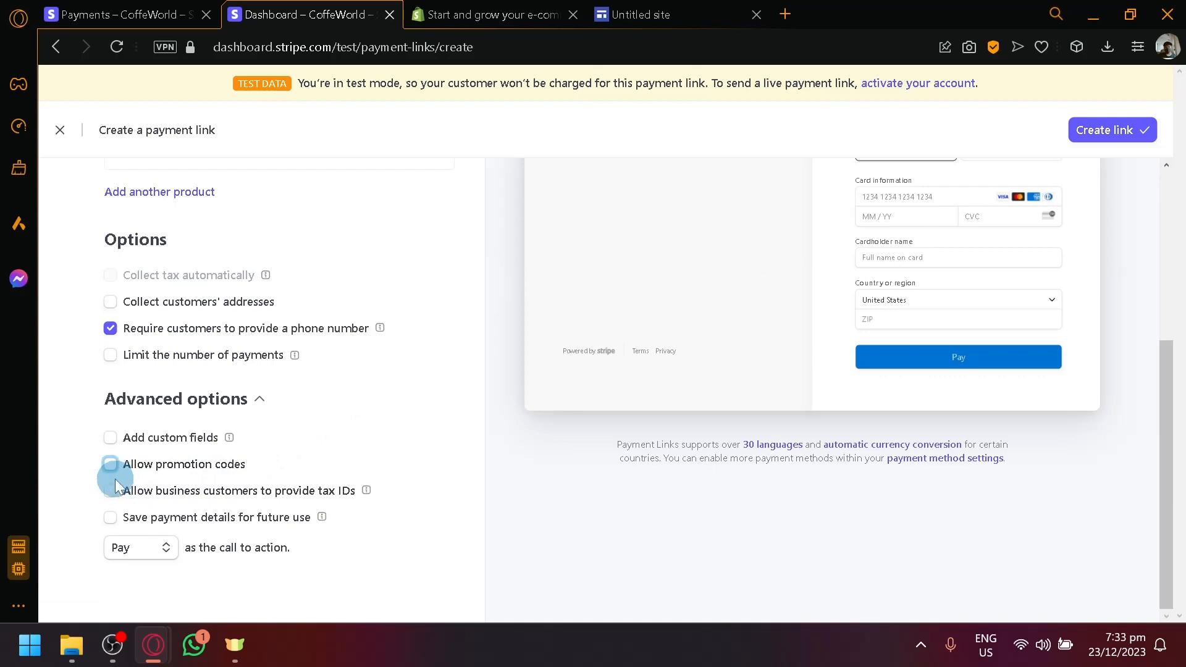
scroll(800, 375, up, 5)
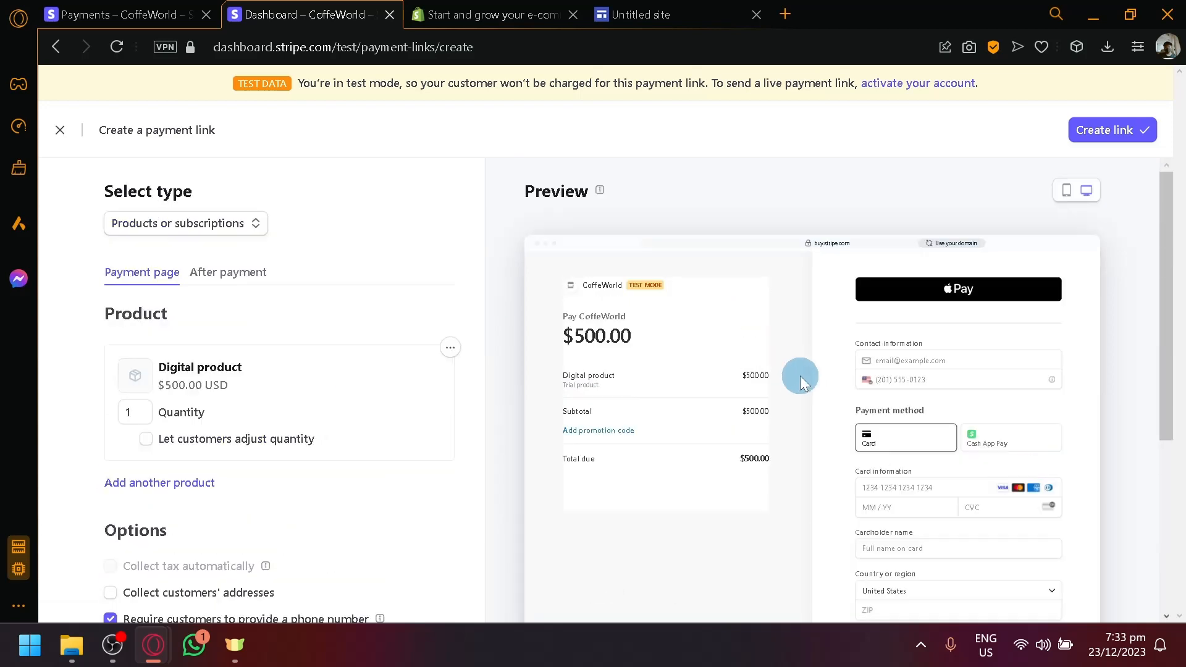
scroll(944, 385, down, 2)
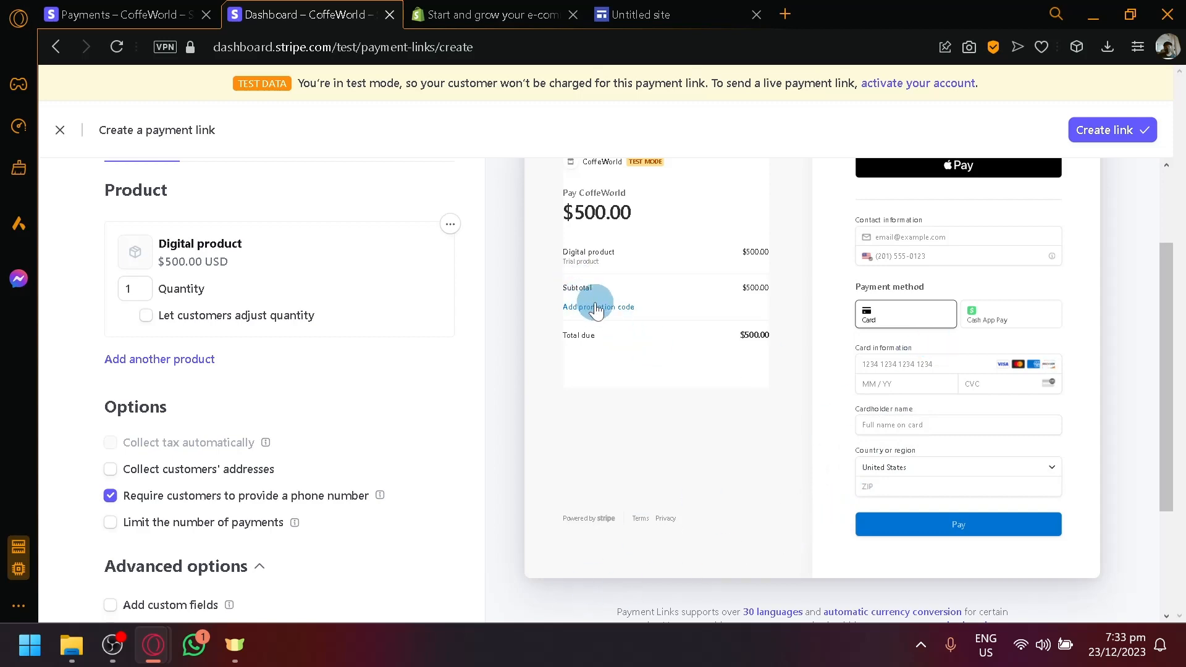
scroll(309, 496, down, 3)
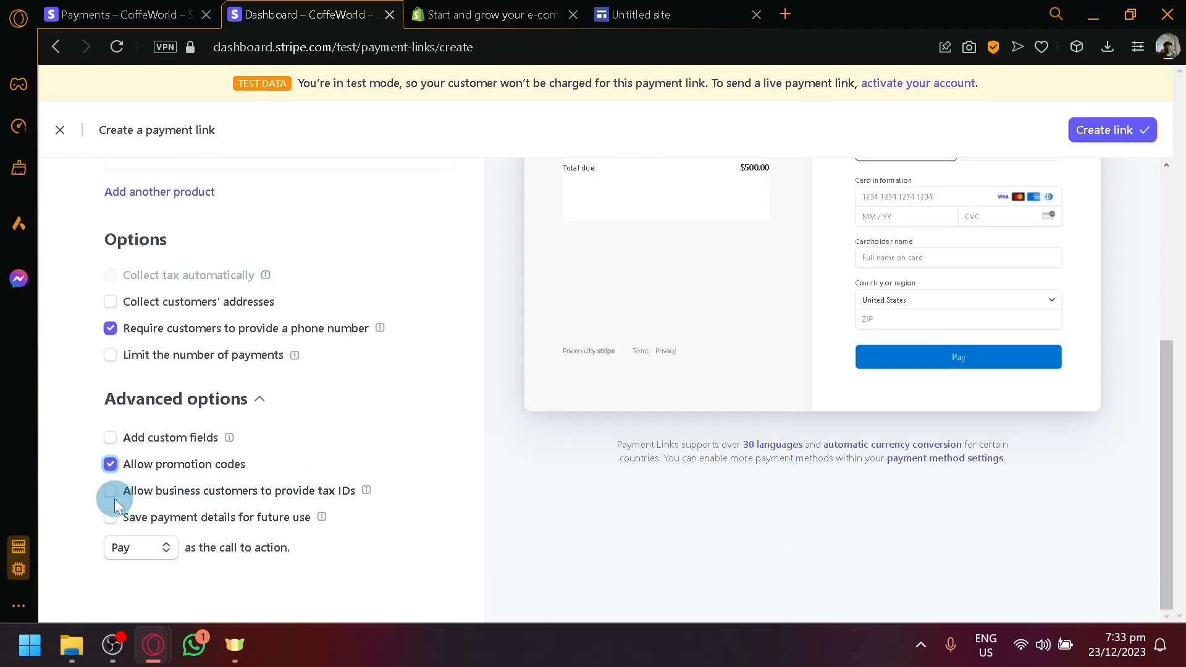
Create the payment link for the Digital product and copy its URL.
scroll(684, 301, up, 5)
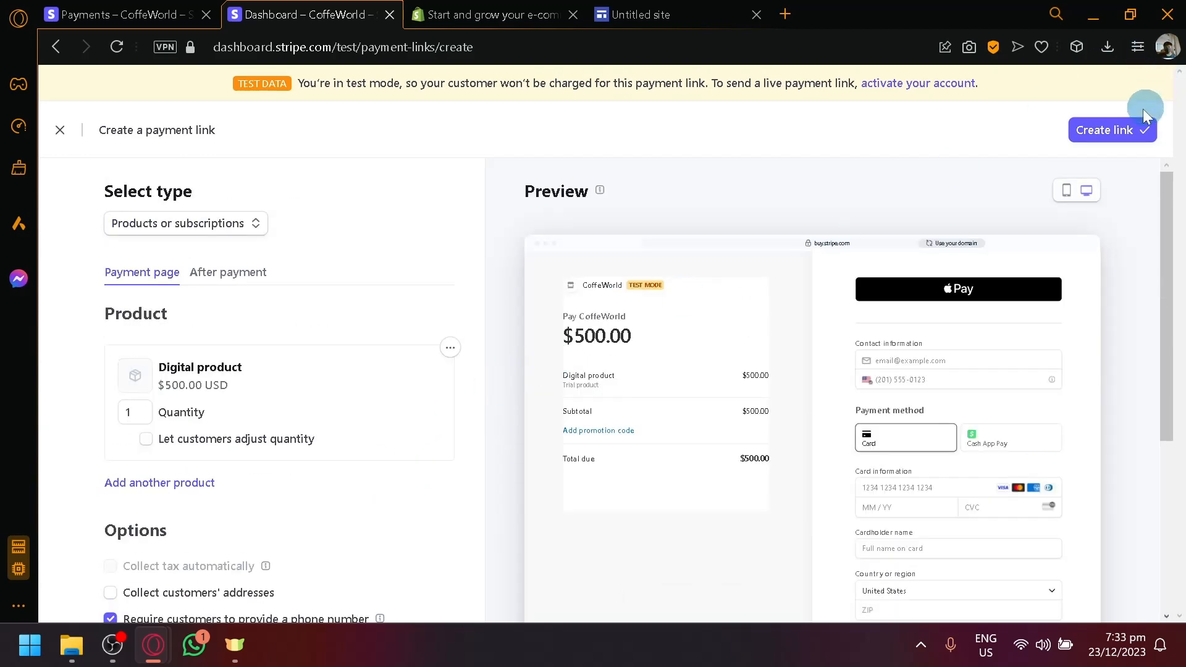
click(1122, 138)
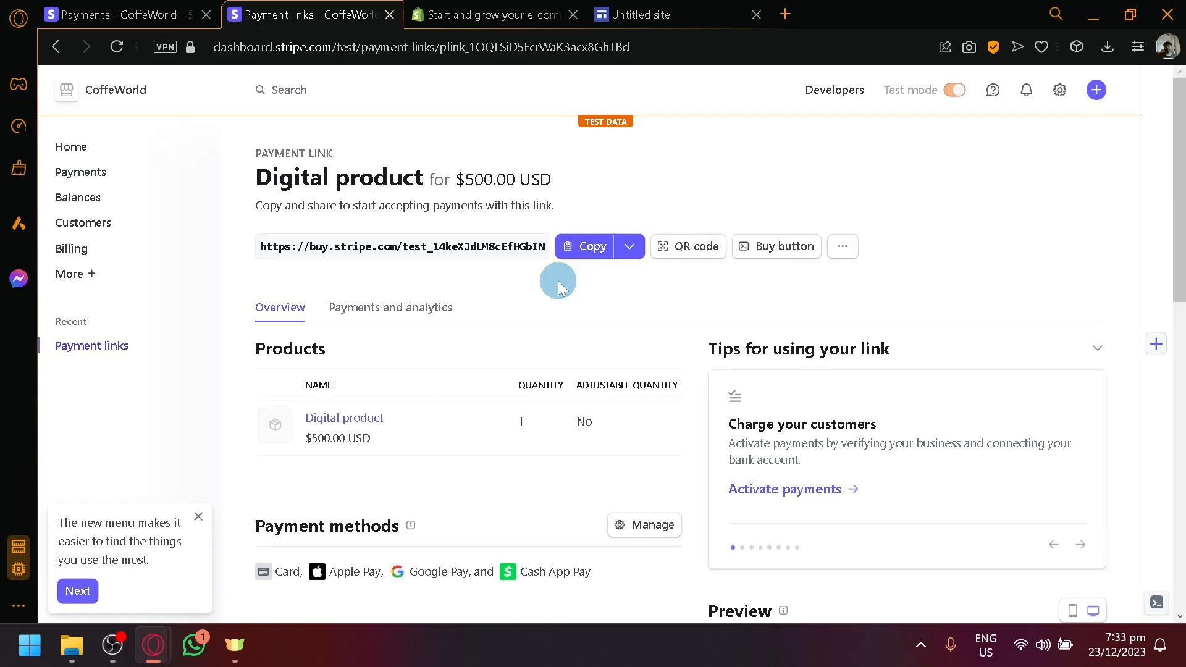
click(577, 246)
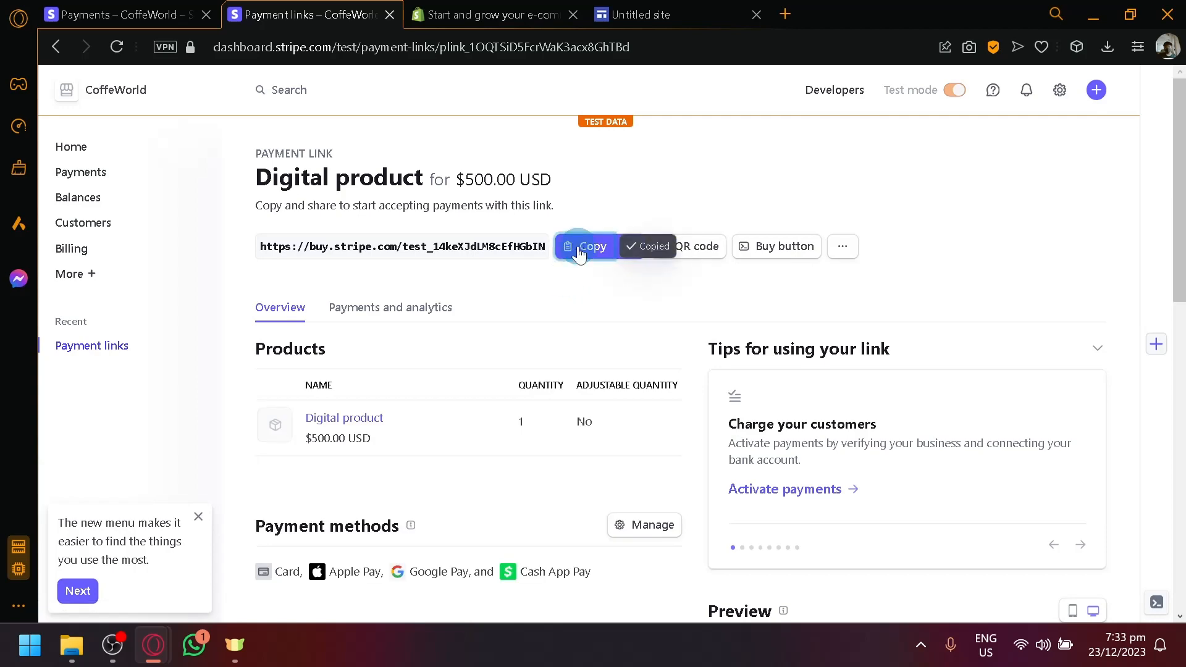
Download the payment link's QR code image and insert it into the Google Sites page below the text section.
click(708, 257)
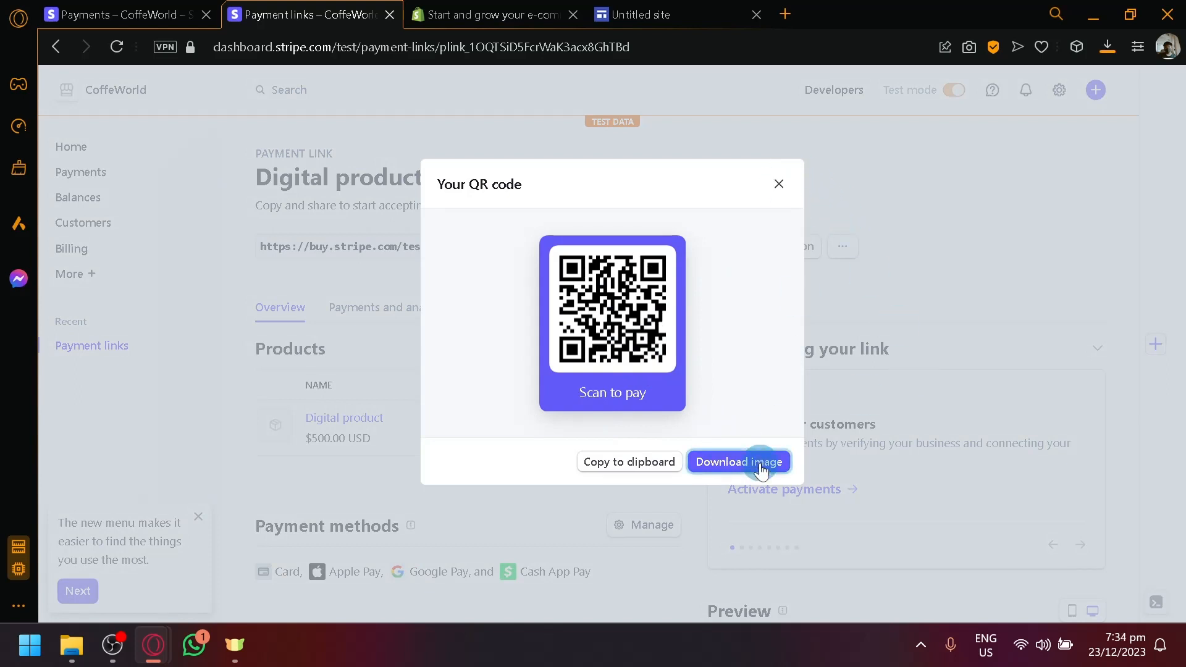
click(780, 186)
click(680, 15)
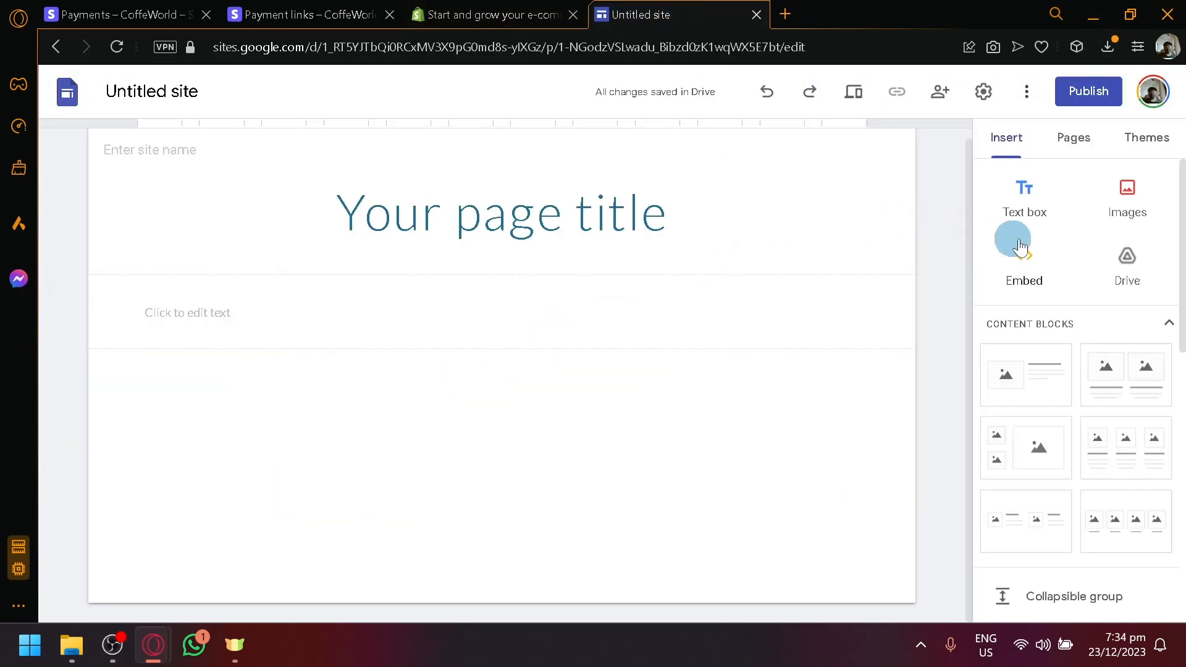
click(1144, 175)
click(1139, 256)
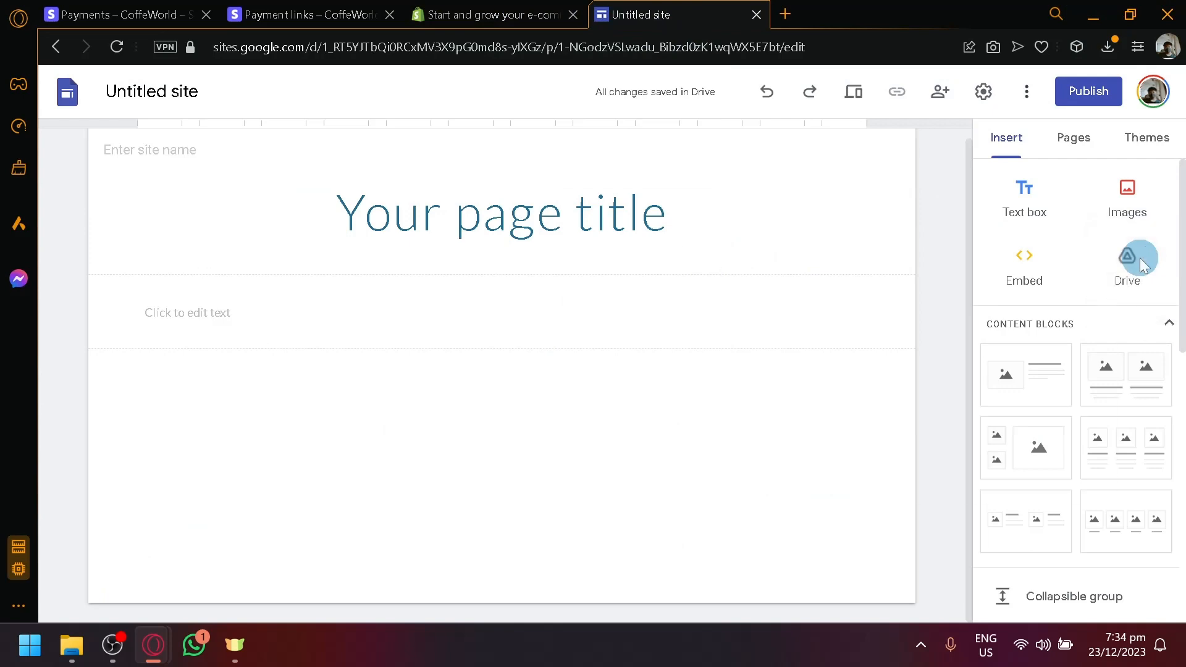
click(729, 378)
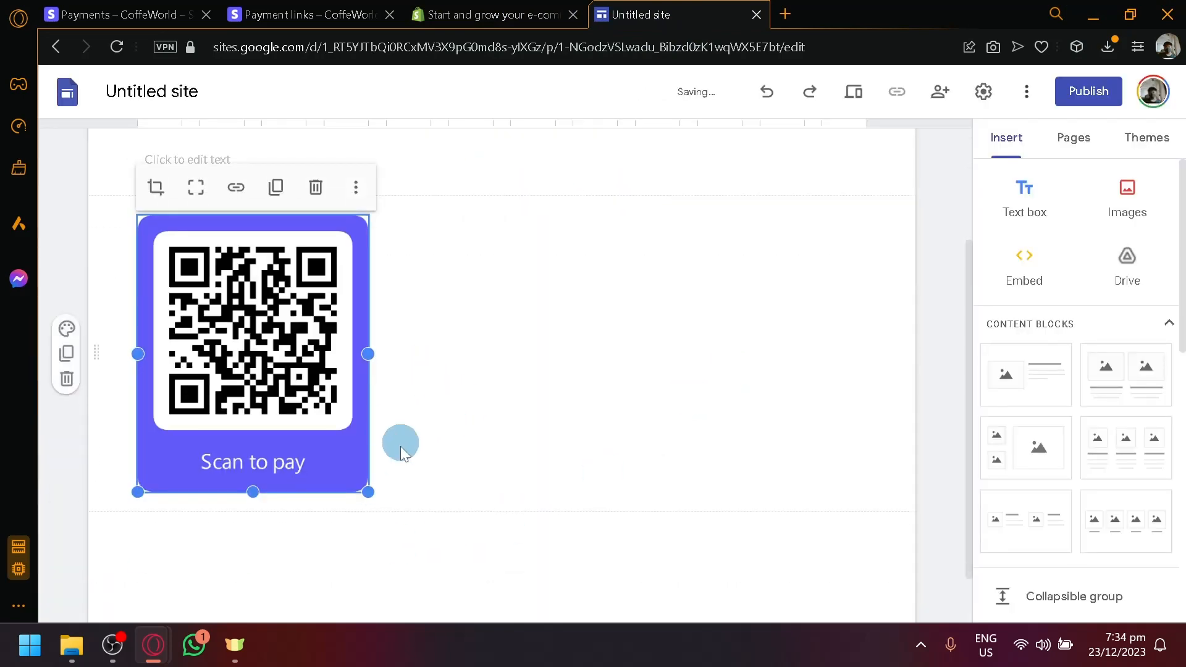
click(490, 396)
scroll(429, 543, down, 1)
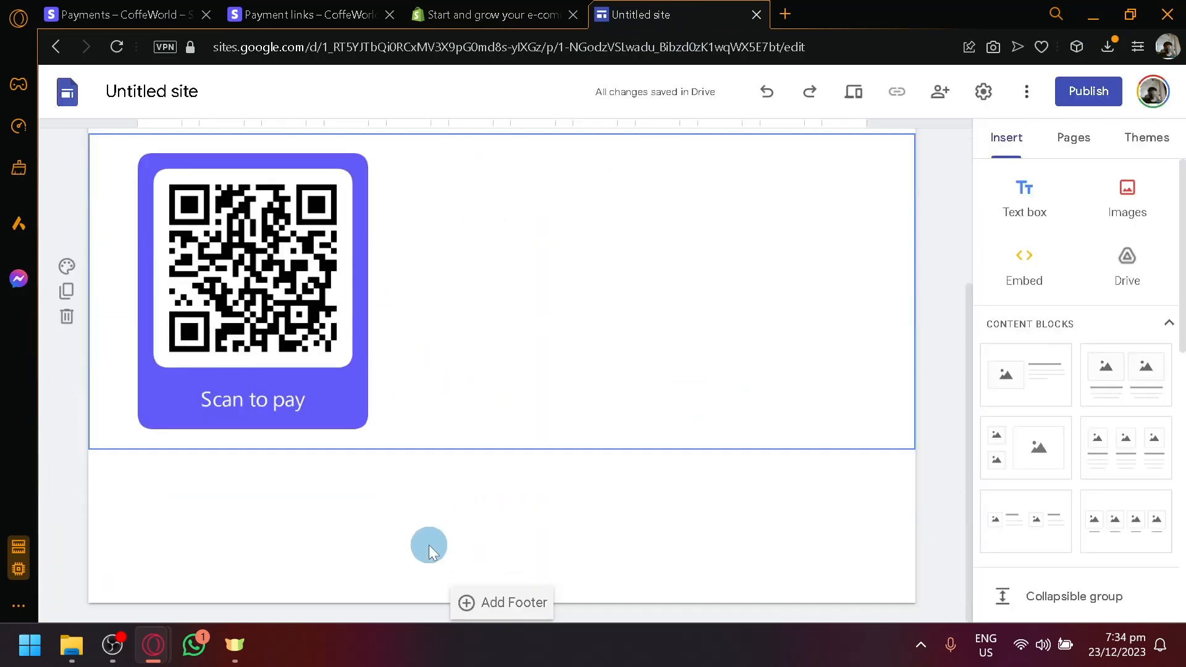
scroll(329, 390, up, 2)
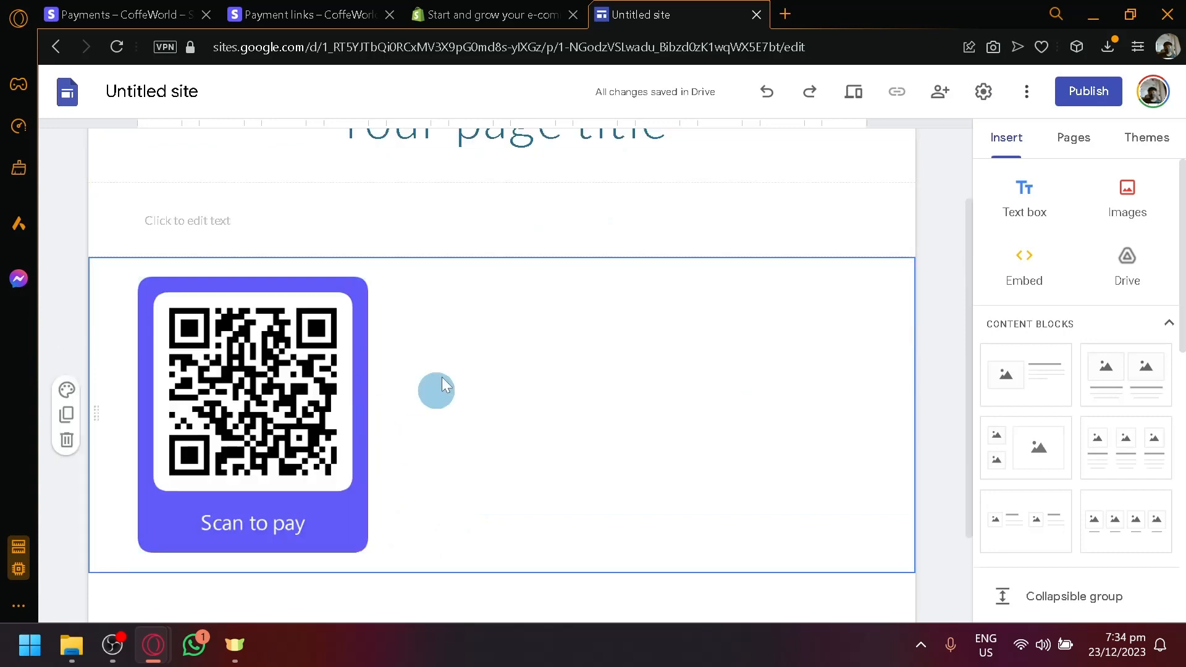
Return to the Stripe payment link, review its details and preview, and copy the code of its buy button.
click(334, 9)
scroll(741, 346, down, 4)
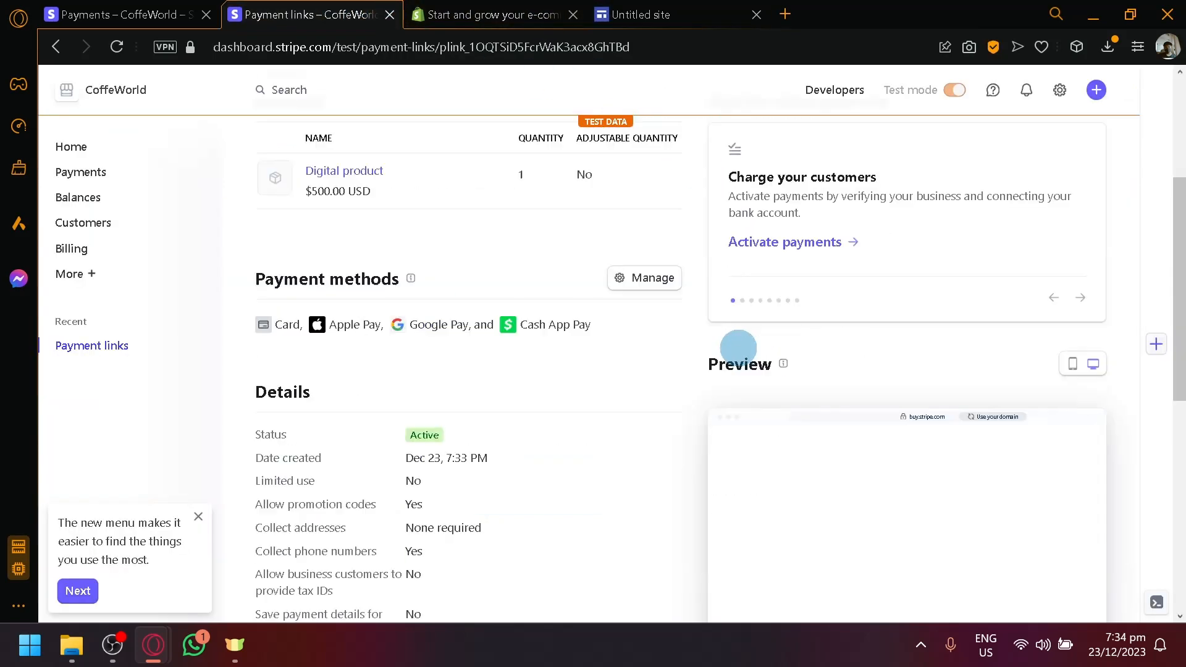
scroll(818, 336, down, 4)
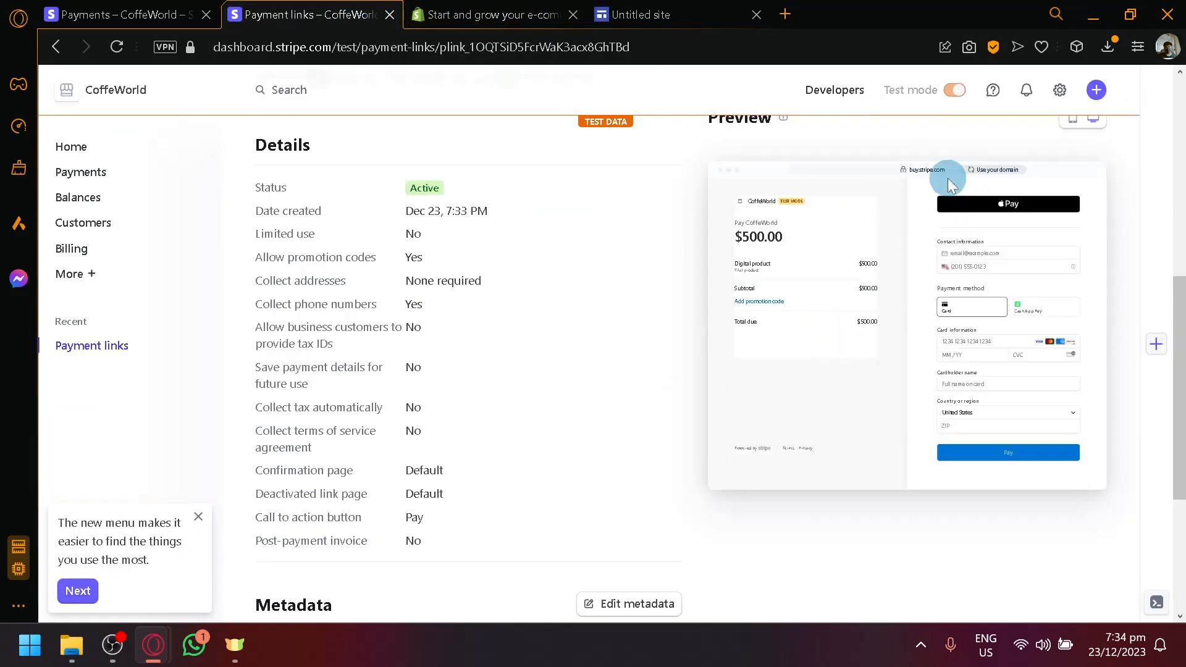
scroll(921, 283, down, 4)
scroll(916, 291, up, 6)
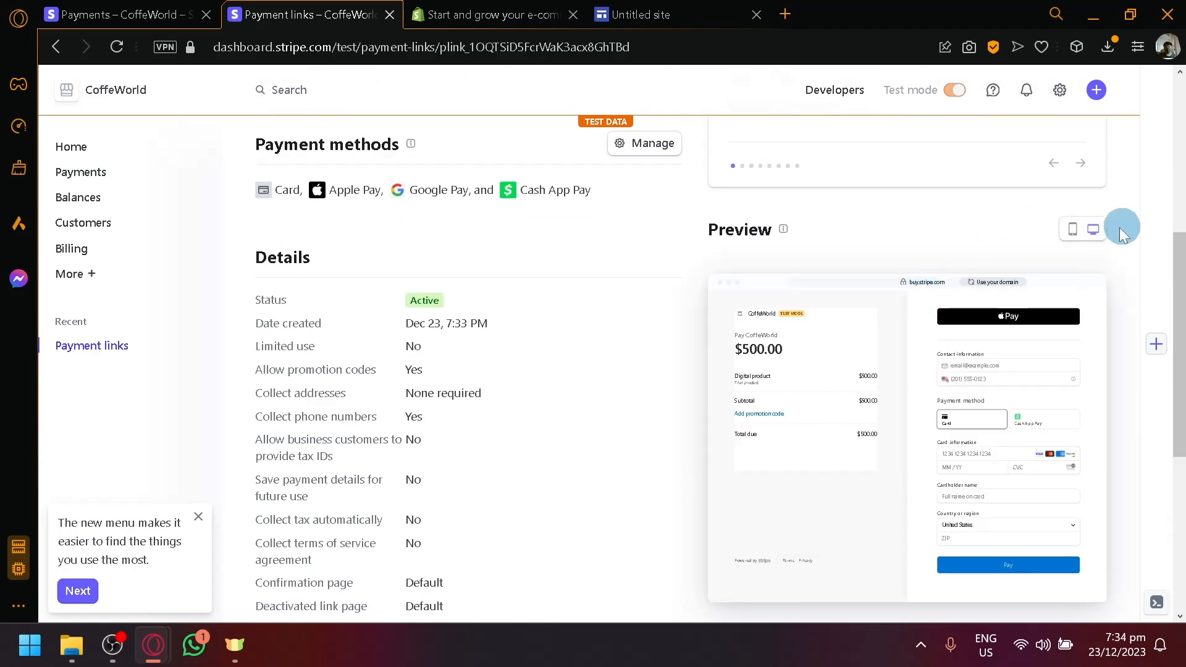
scroll(756, 236, up, 6)
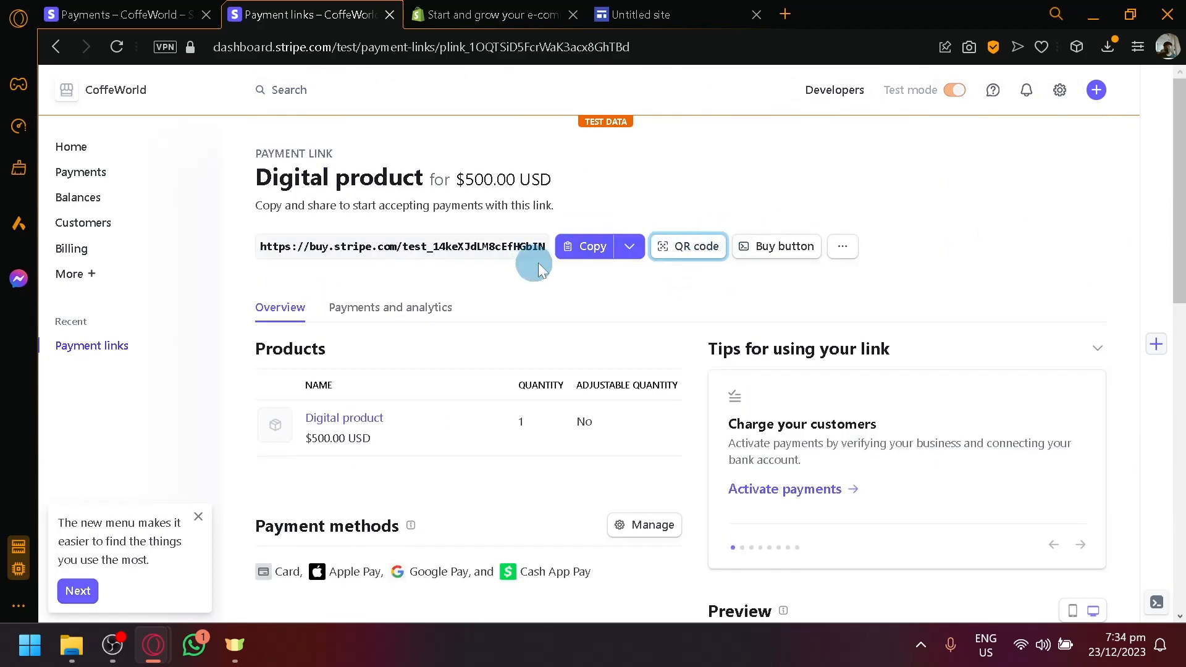
click(784, 255)
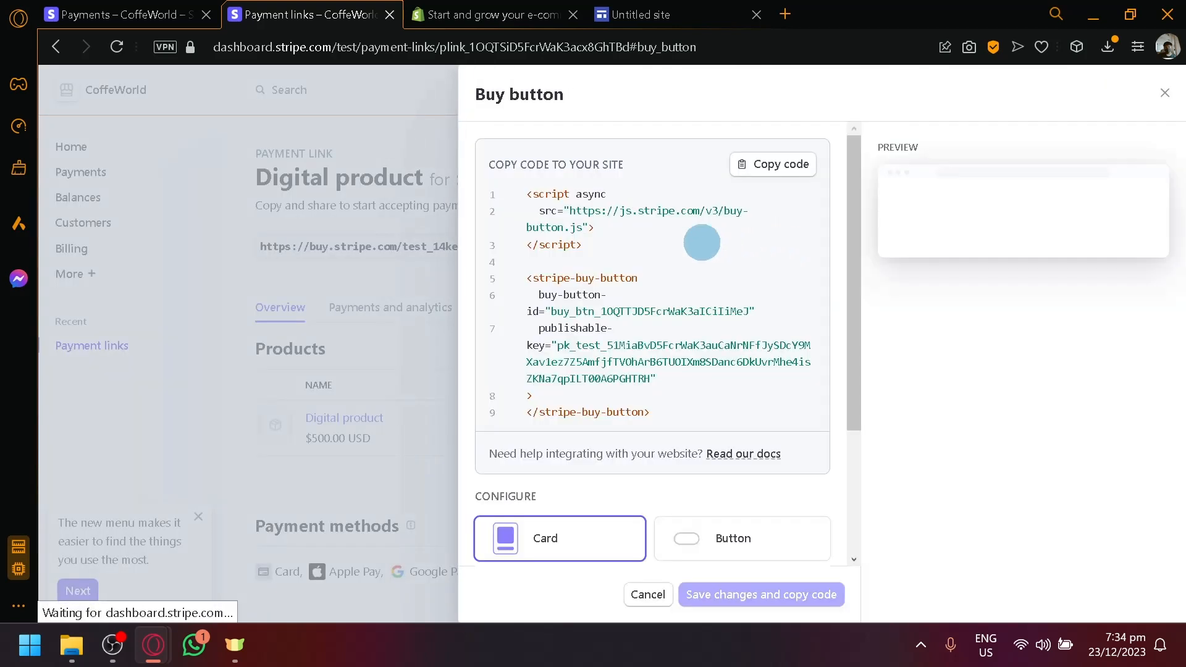
click(766, 170)
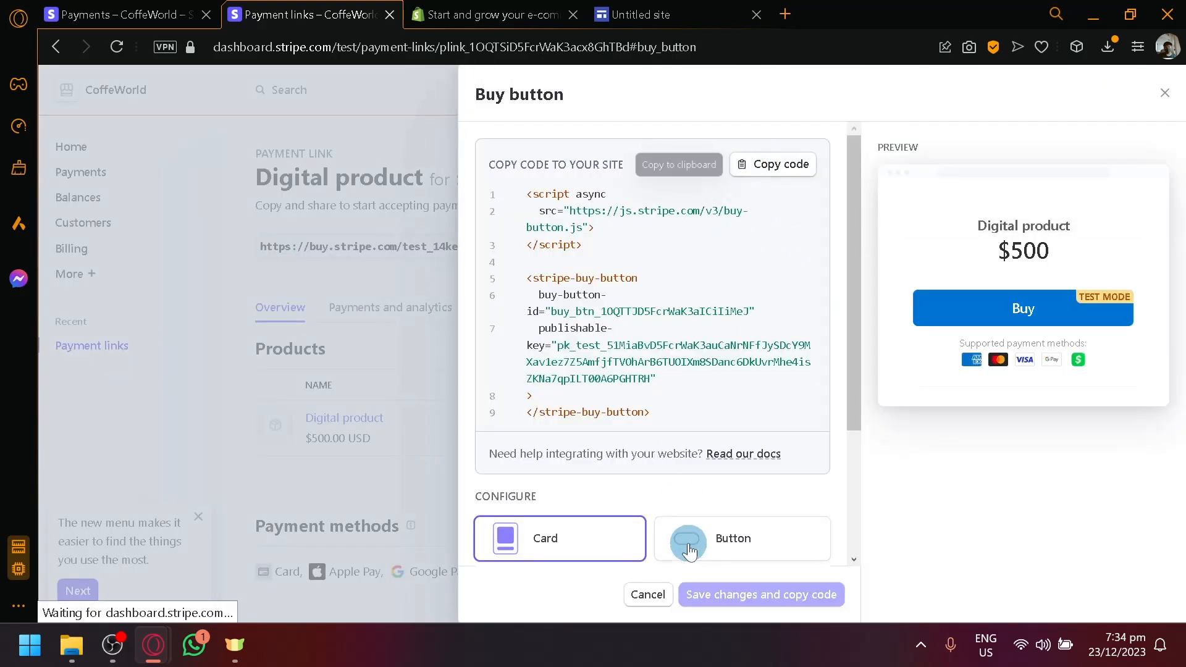
Switch to the Google Sites page and start embedding web content by embed code.
click(627, 12)
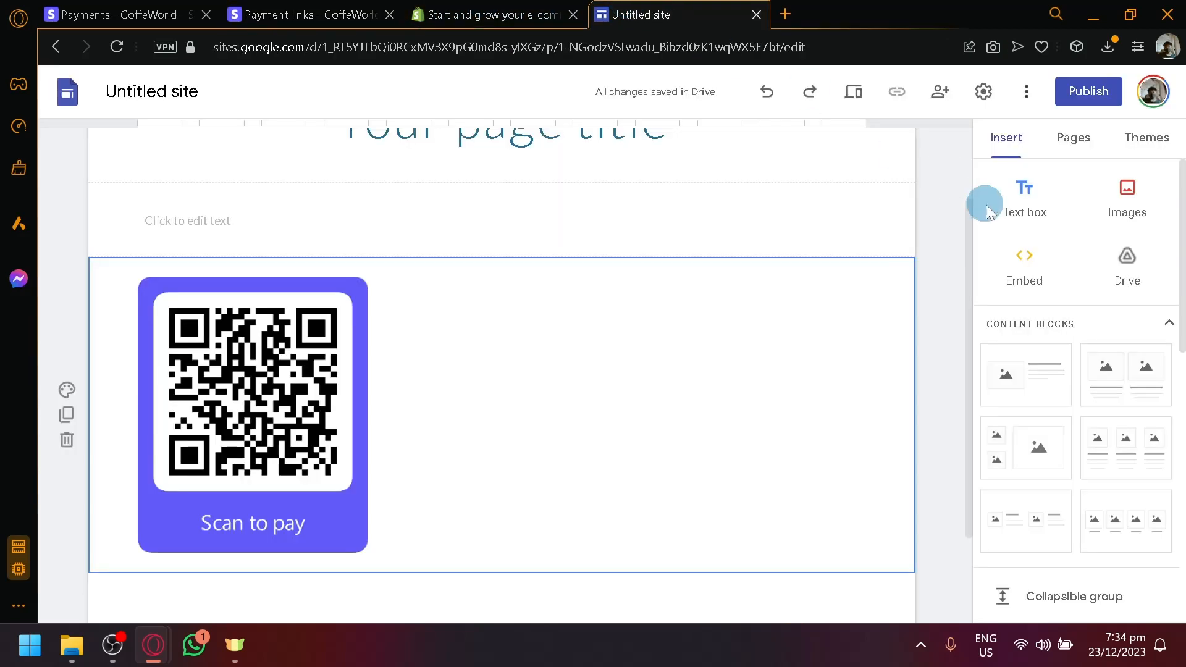
click(1024, 262)
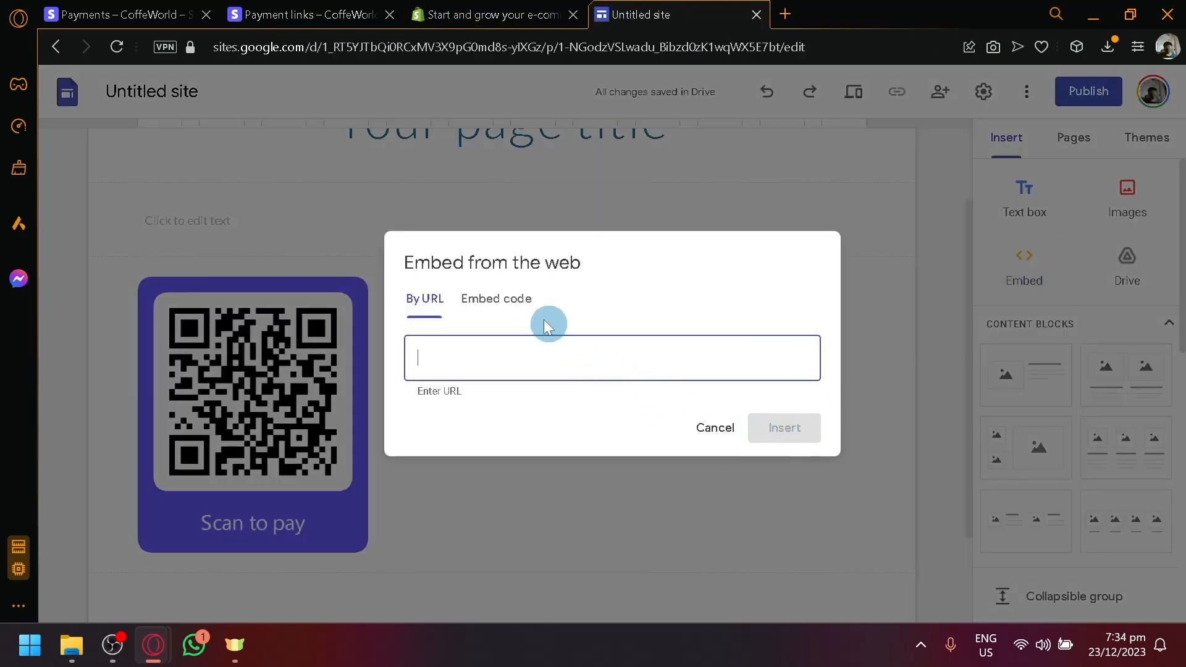
click(496, 298)
key(ctrl+v)
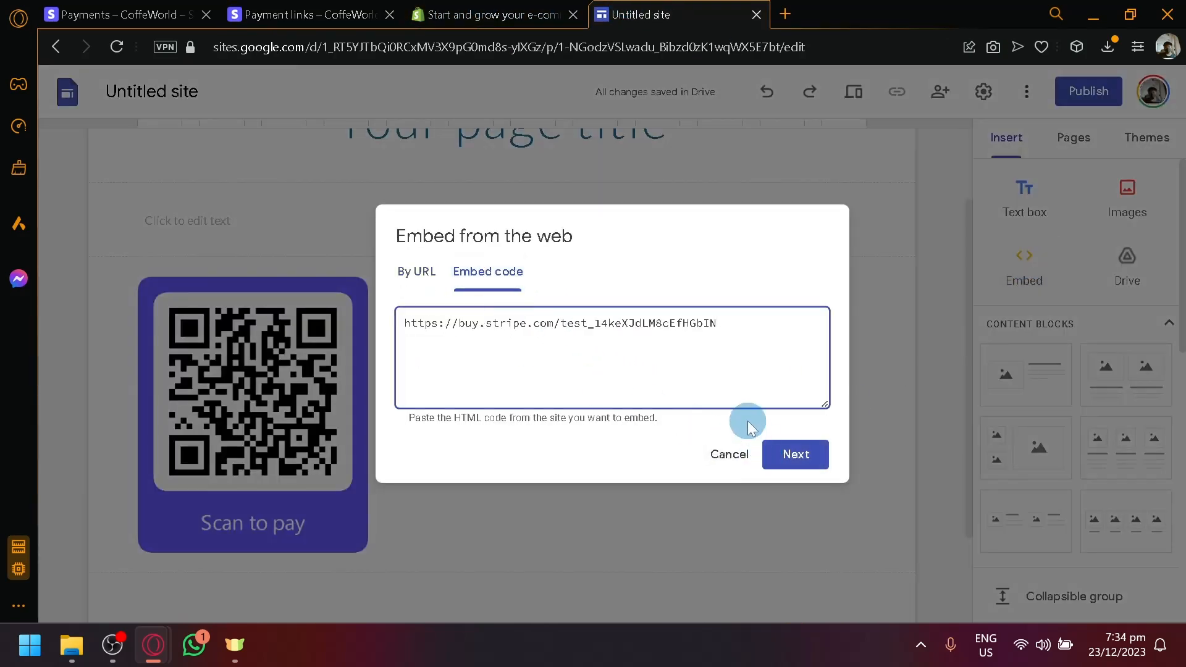
key(ctrl+a)
key(BackSpace)
Copy the buy button code with its publishable API key from Stripe and insert it as embed code in the Google Sites page.
click(307, 8)
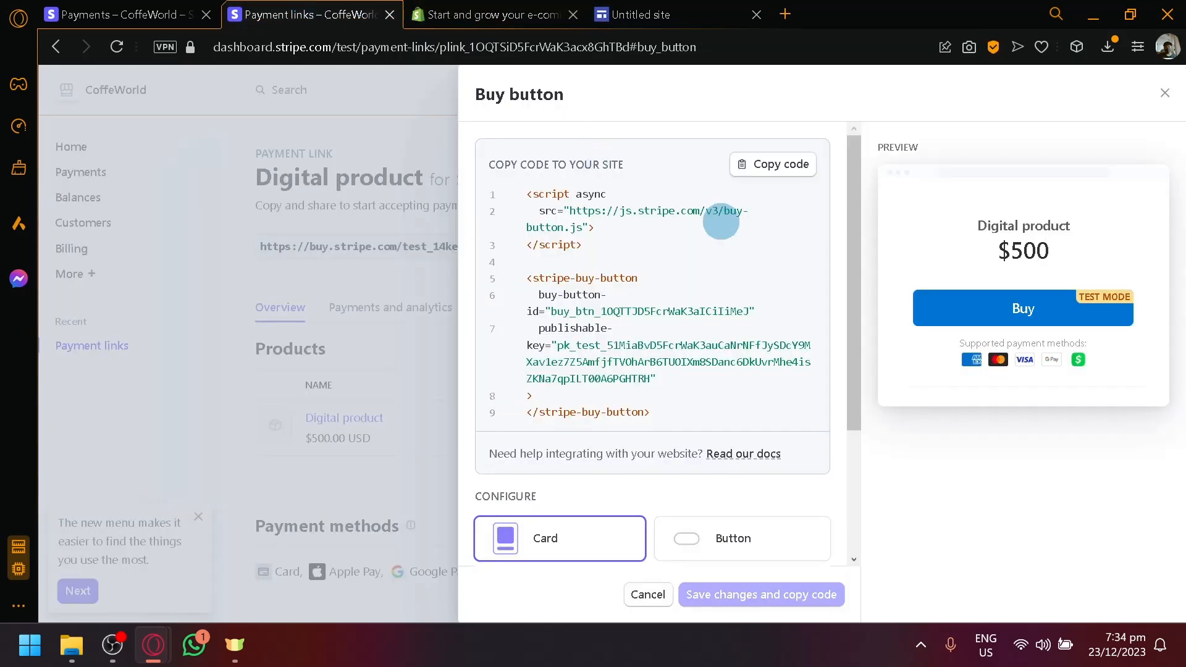
click(771, 164)
click(616, 13)
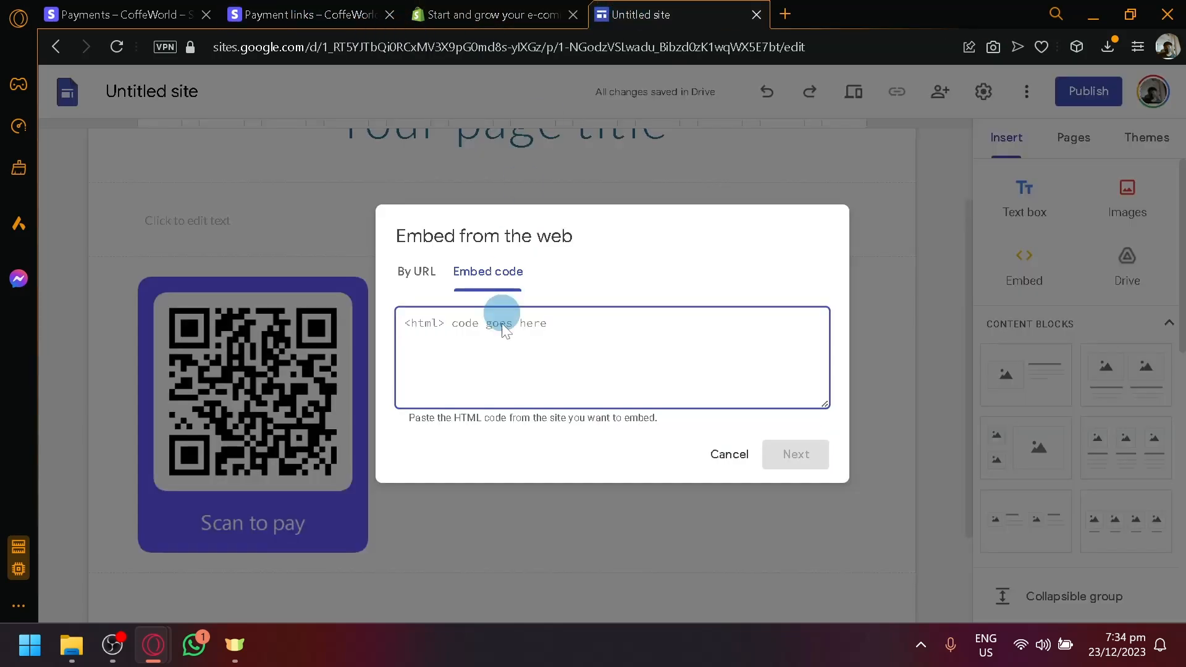
click(503, 323)
key(ctrl+v)
click(804, 455)
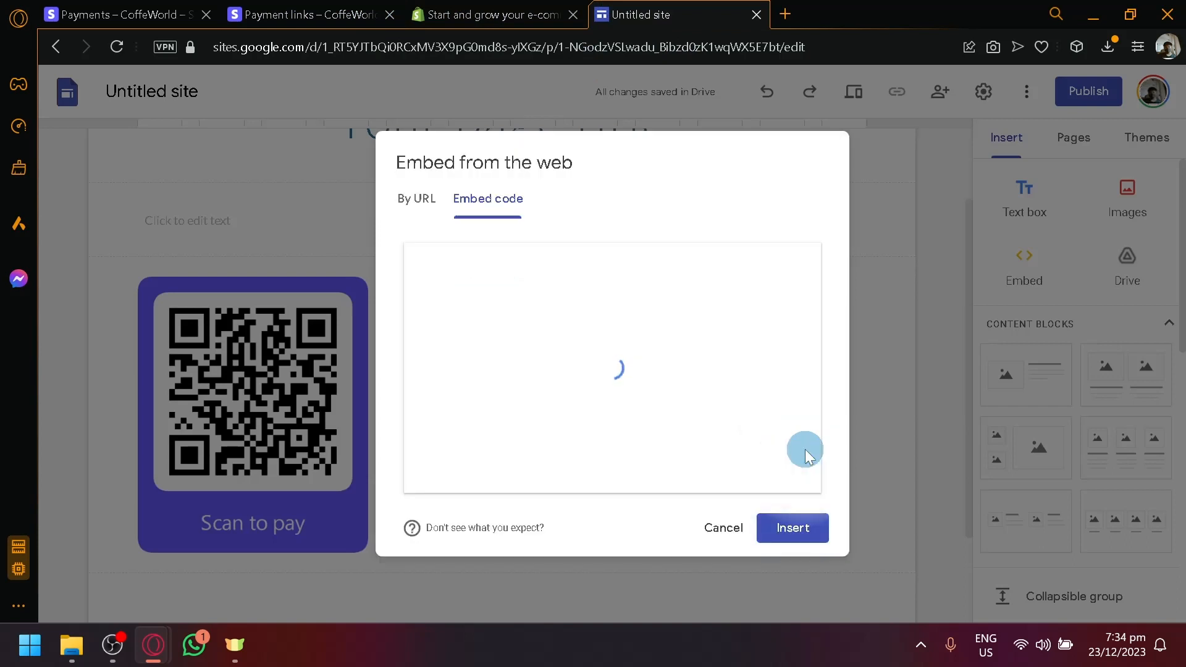
click(784, 533)
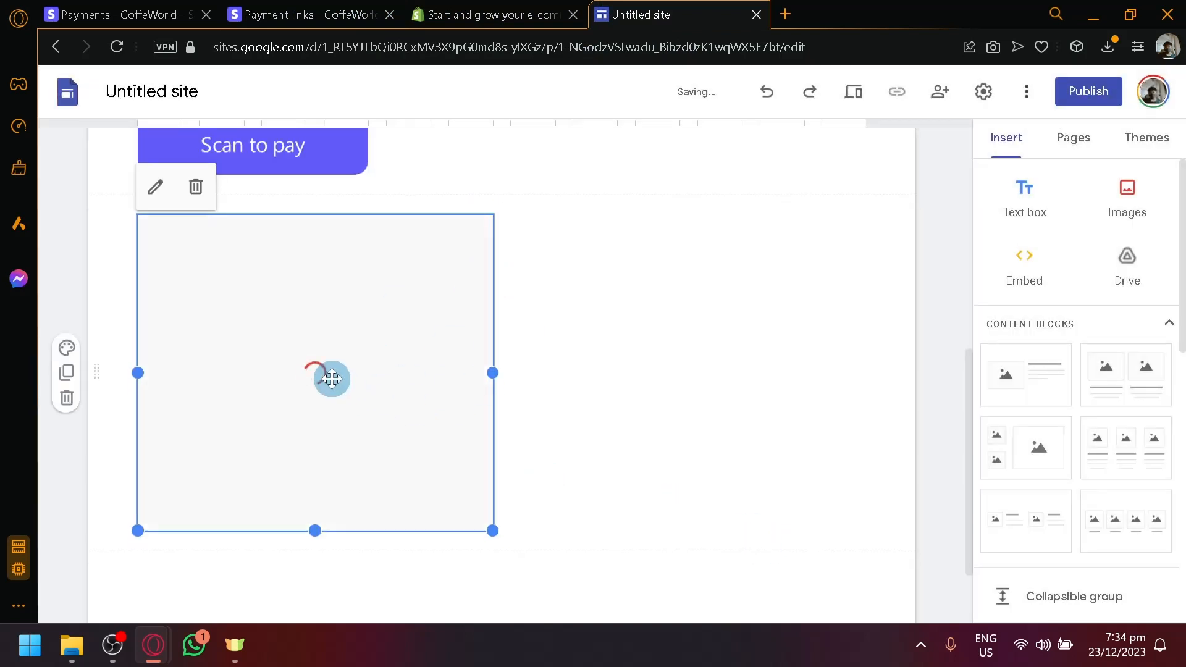
Move the embedded buy button card towards the middle of its page section.
click(640, 336)
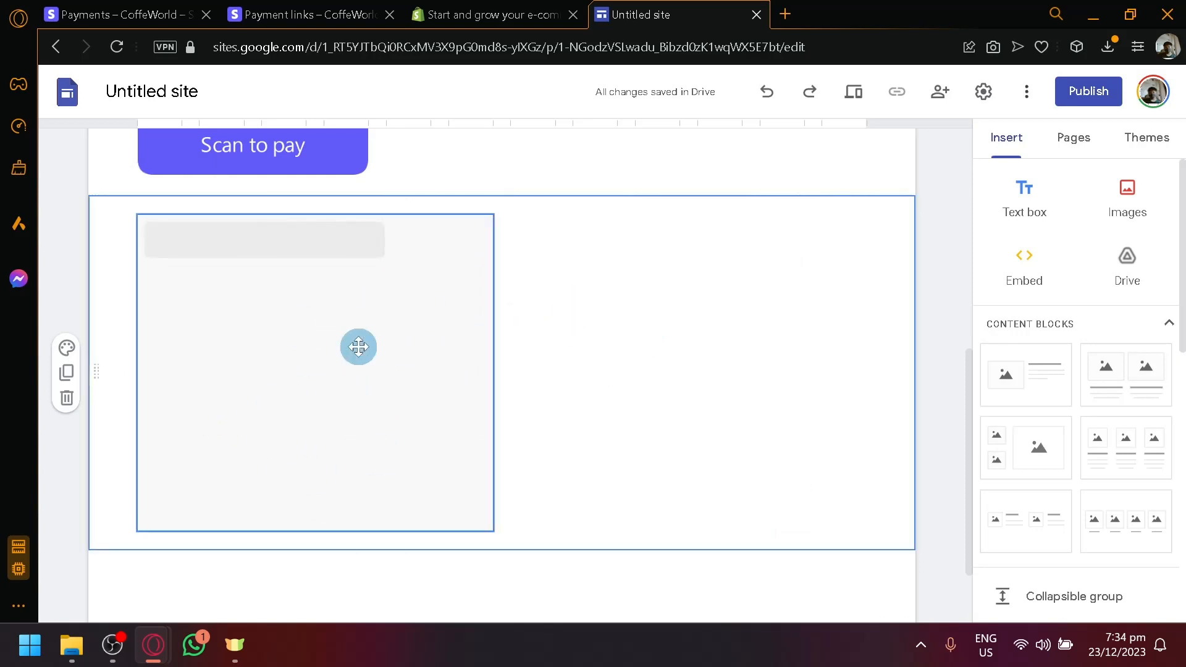
click(355, 323)
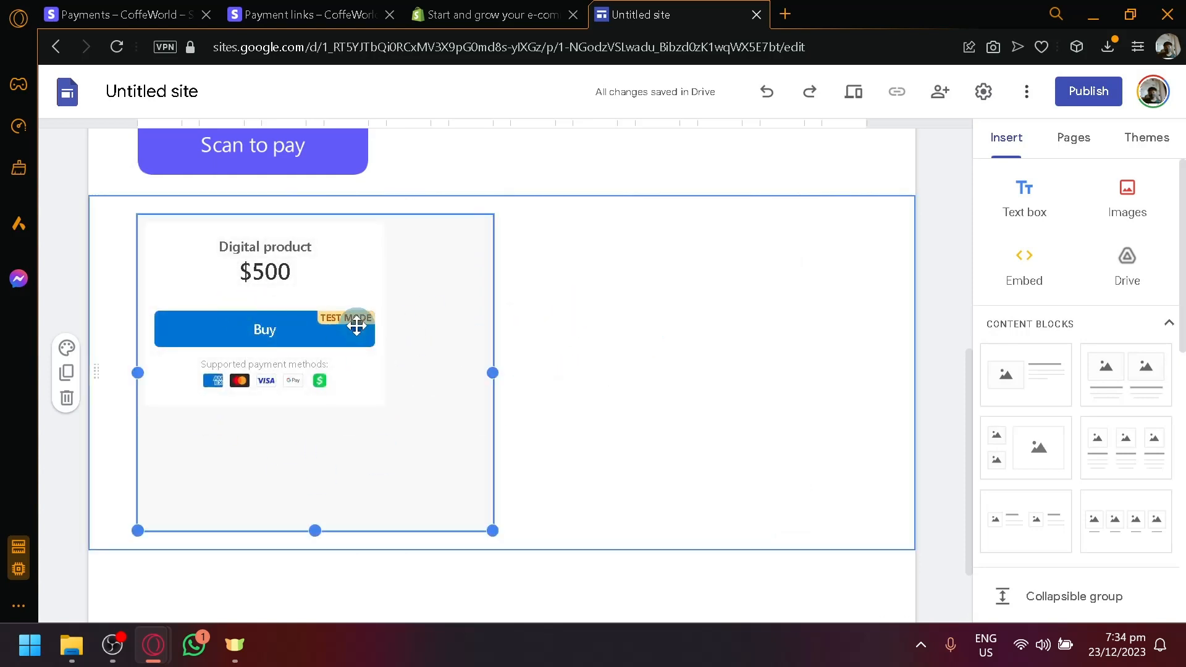
drag(387, 410, 469, 481)
click(721, 394)
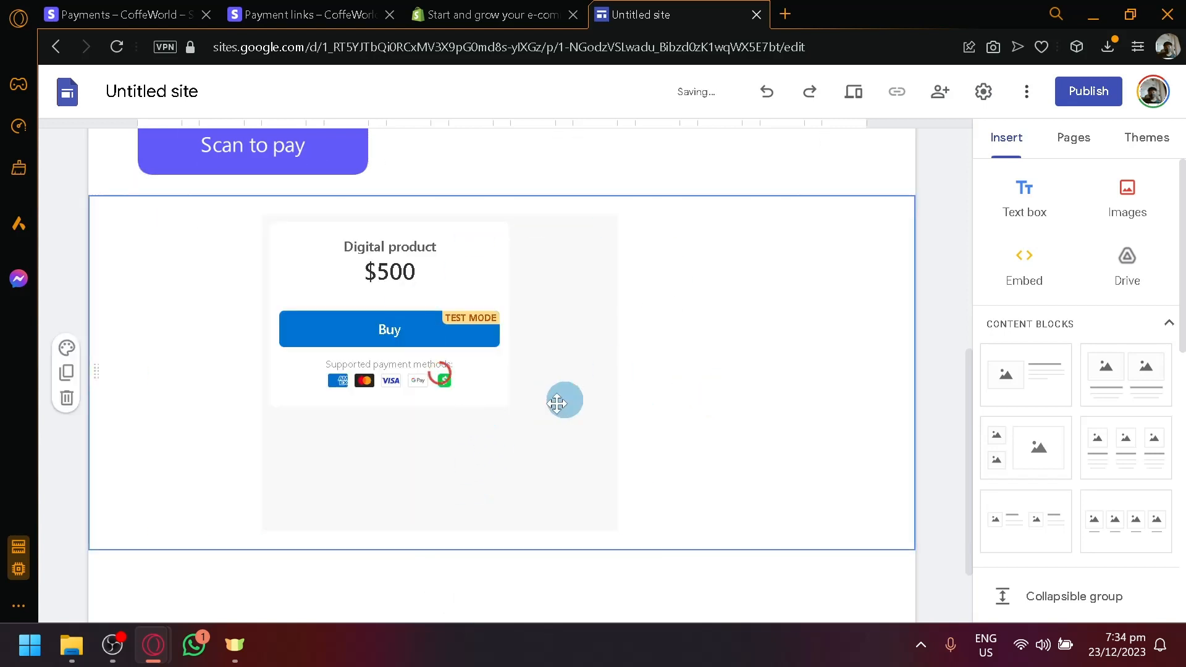
Switch to the Stripe dashboard, open its home page and examine the section on continuing to activate payments.
click(334, 14)
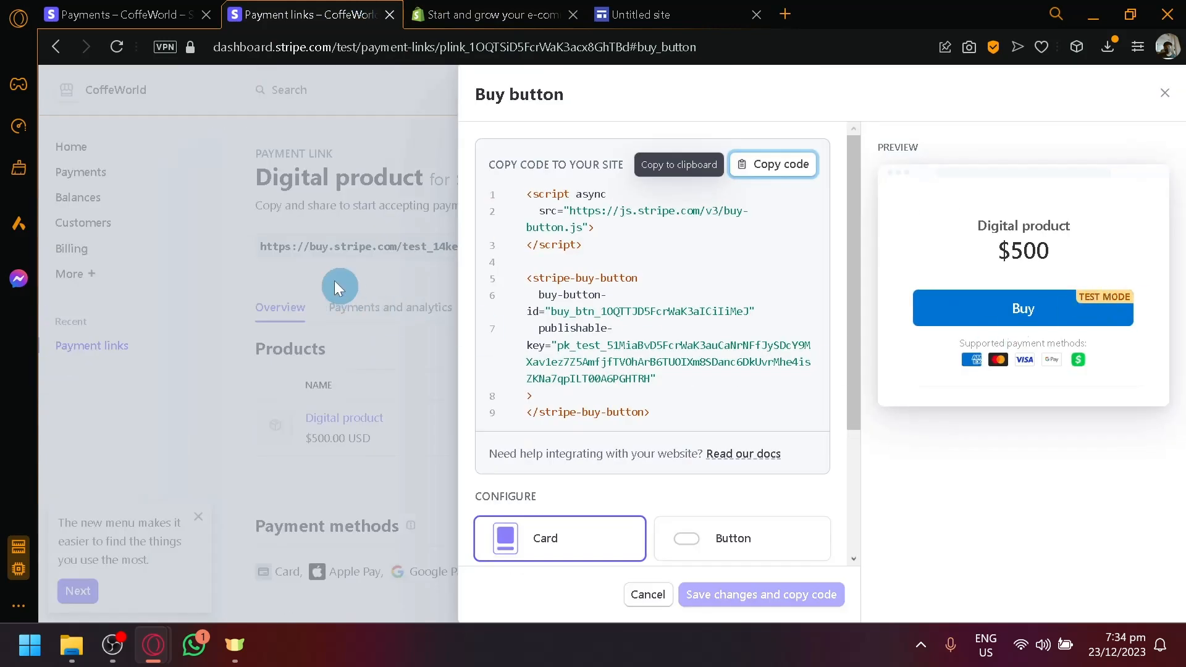
click(211, 9)
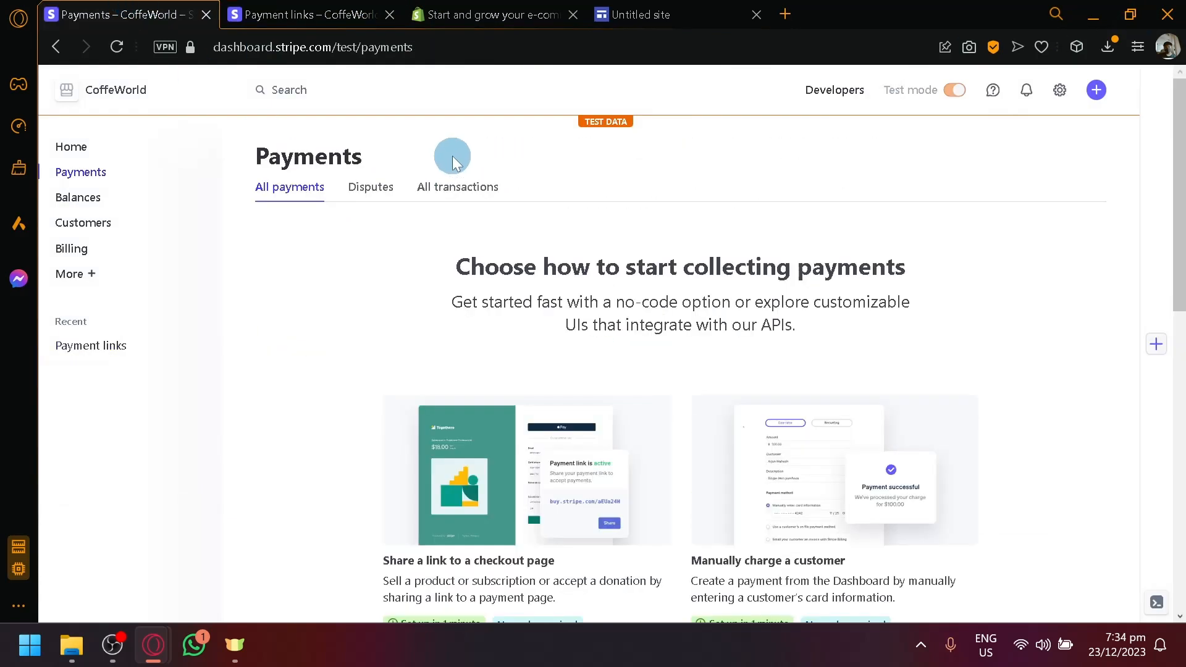
click(69, 146)
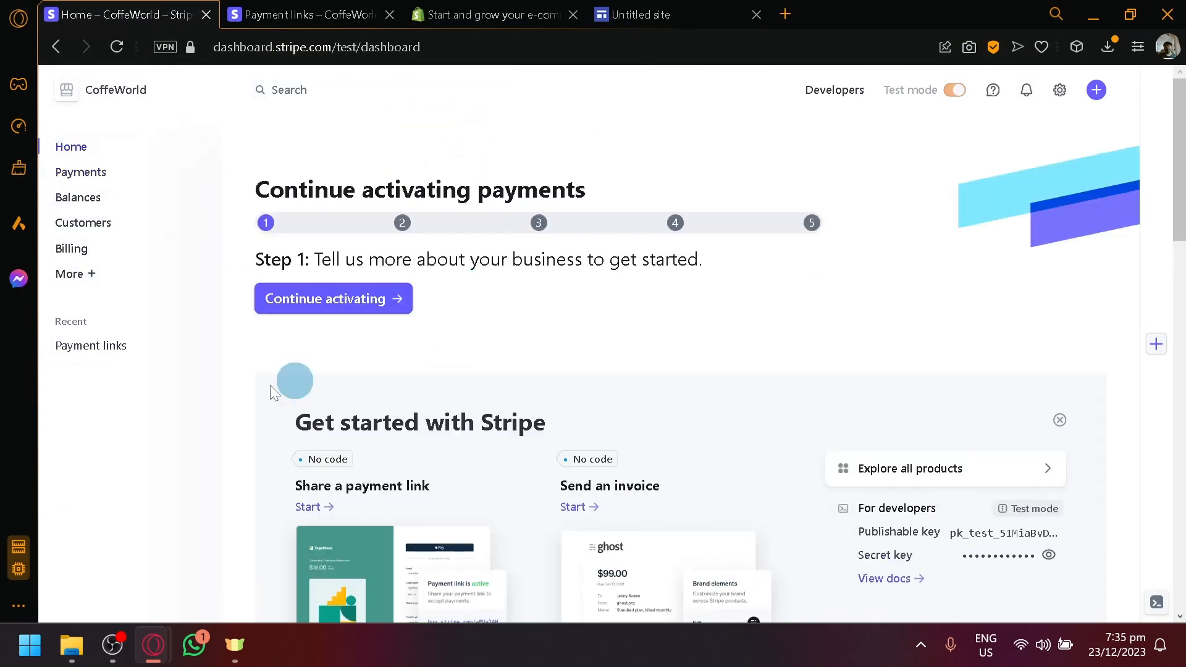
drag(315, 186, 604, 175)
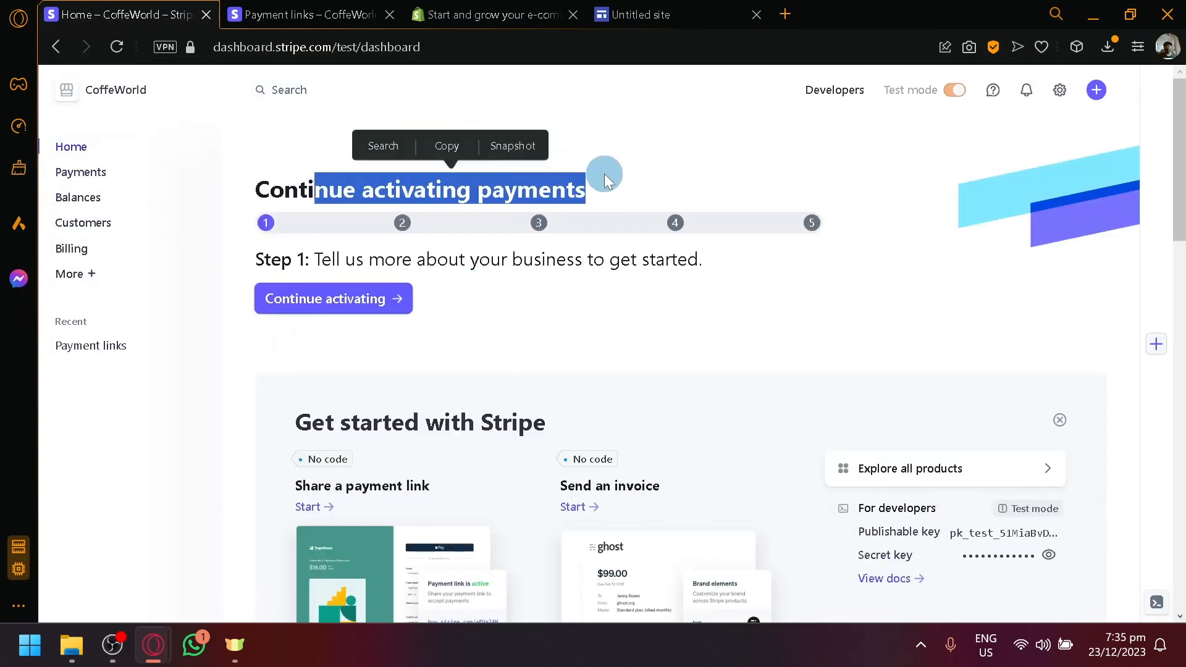
click(297, 231)
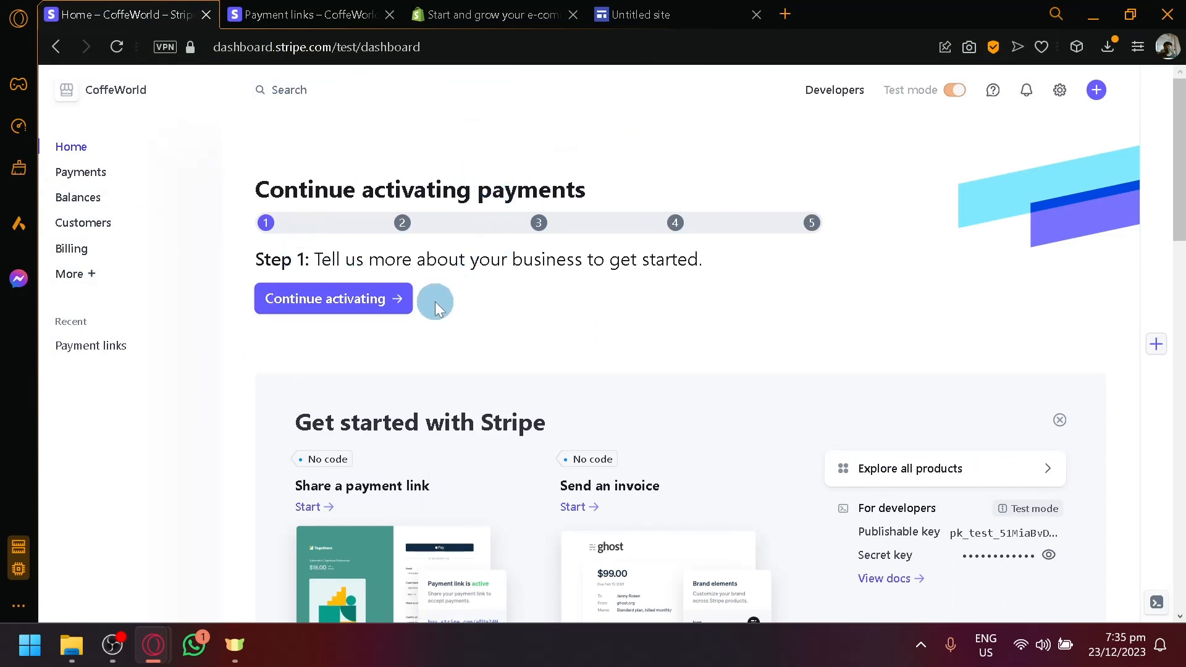
Return to the Digital product payment link, leave its buy button settings and review the link's overview, details and preview.
click(339, 8)
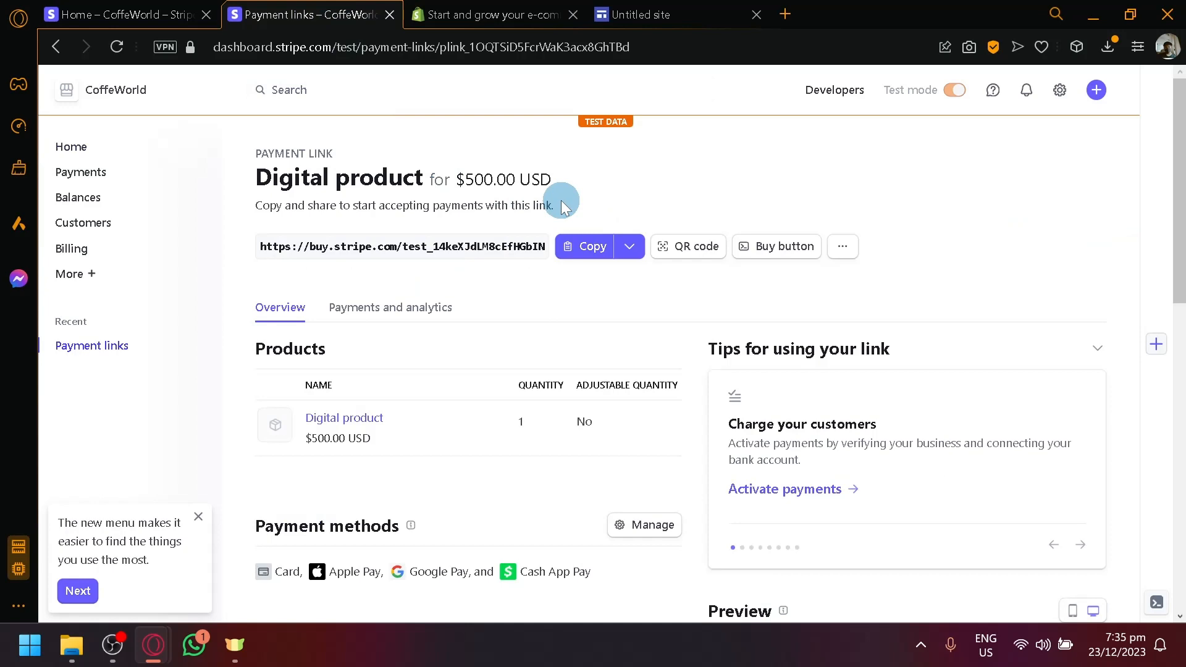
scroll(559, 185, down, 4)
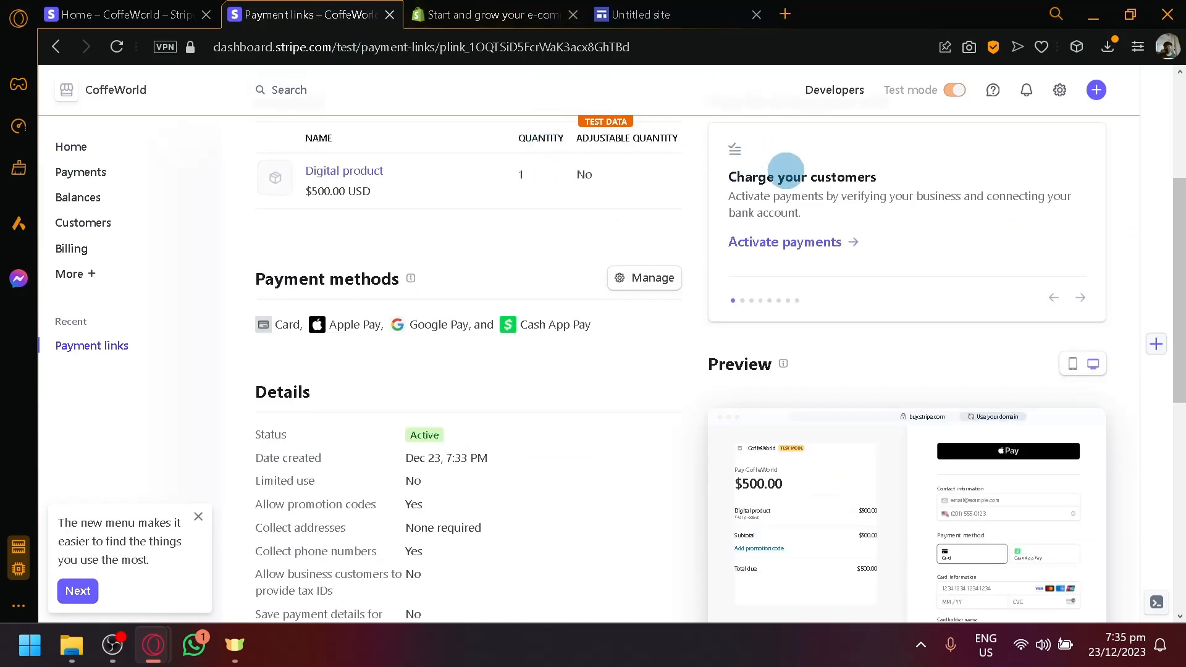
scroll(499, 420, down, 2)
scroll(618, 389, up, 4)
scroll(772, 309, down, 2)
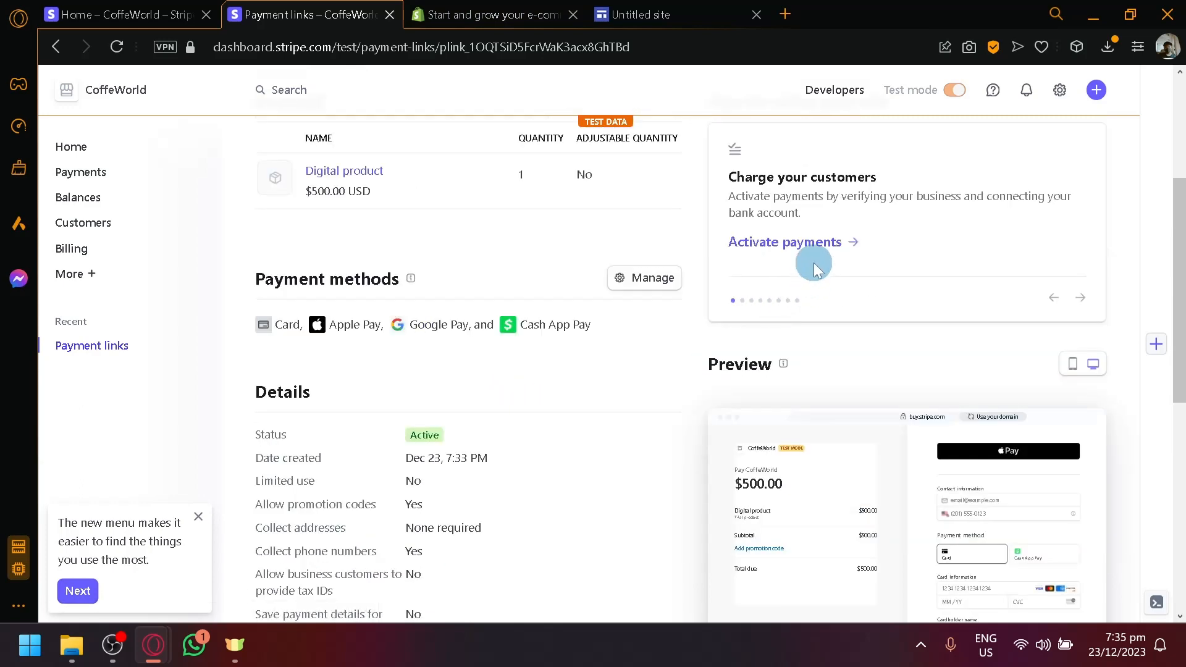
scroll(803, 290, up, 2)
scroll(803, 346, up, 2)
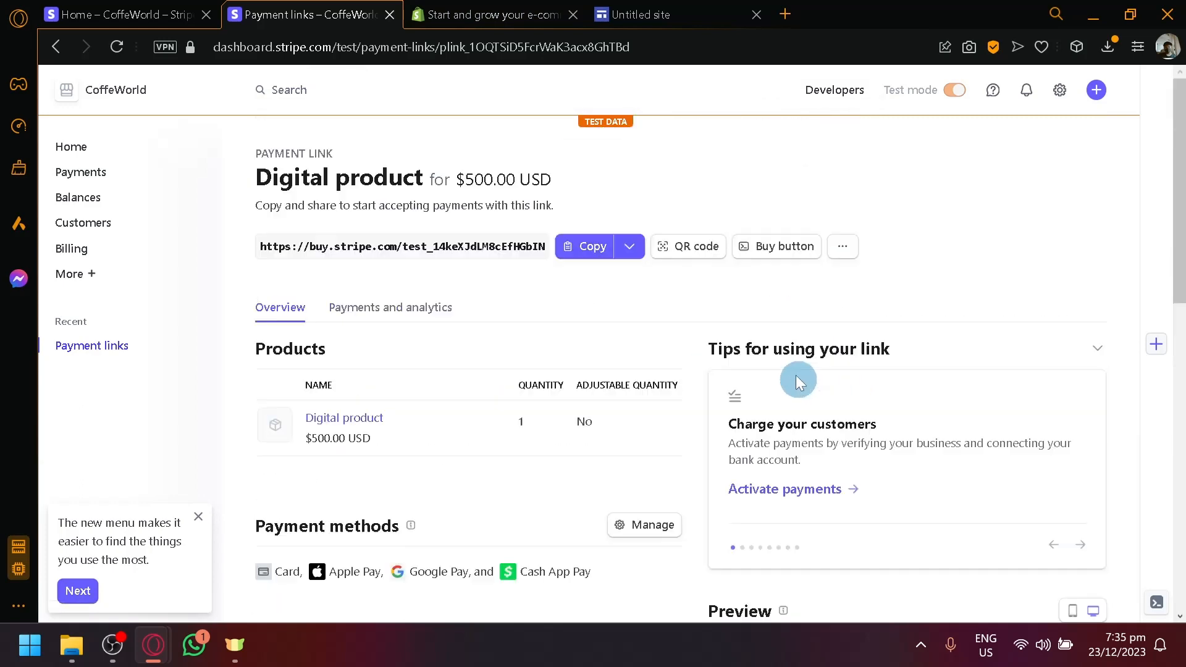
Place the Google Sites browser tab ahead of the Shopify one and move the embedded buy button card beside the QR code.
click(559, 9)
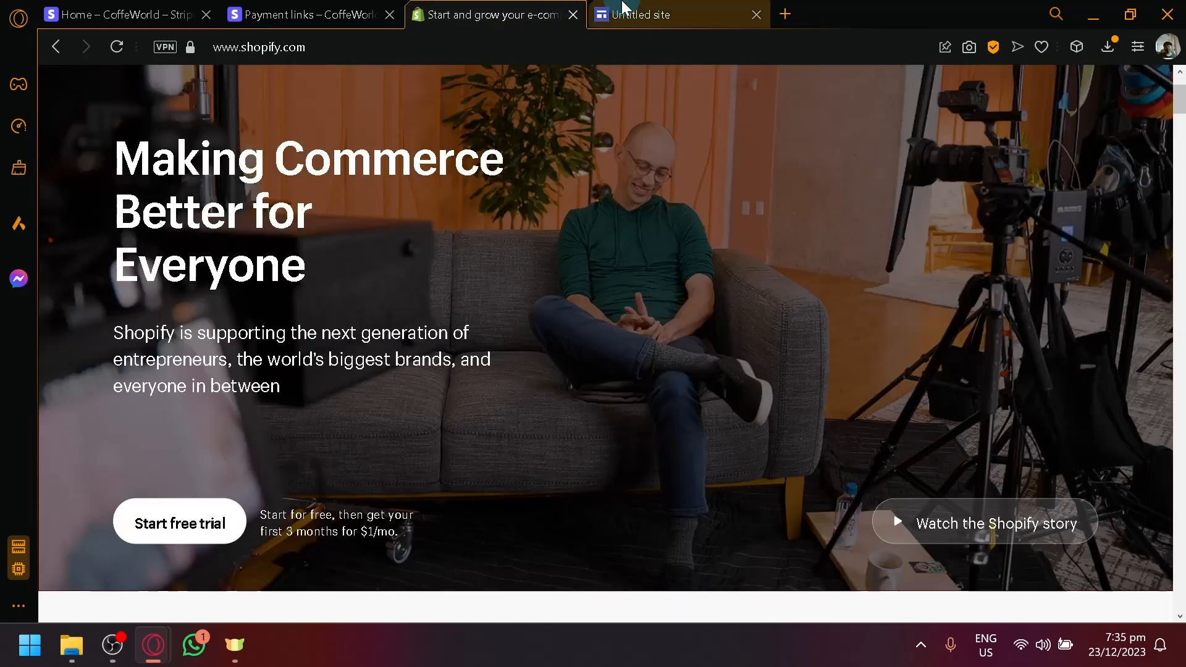
click(623, 13)
drag(717, 9, 567, 7)
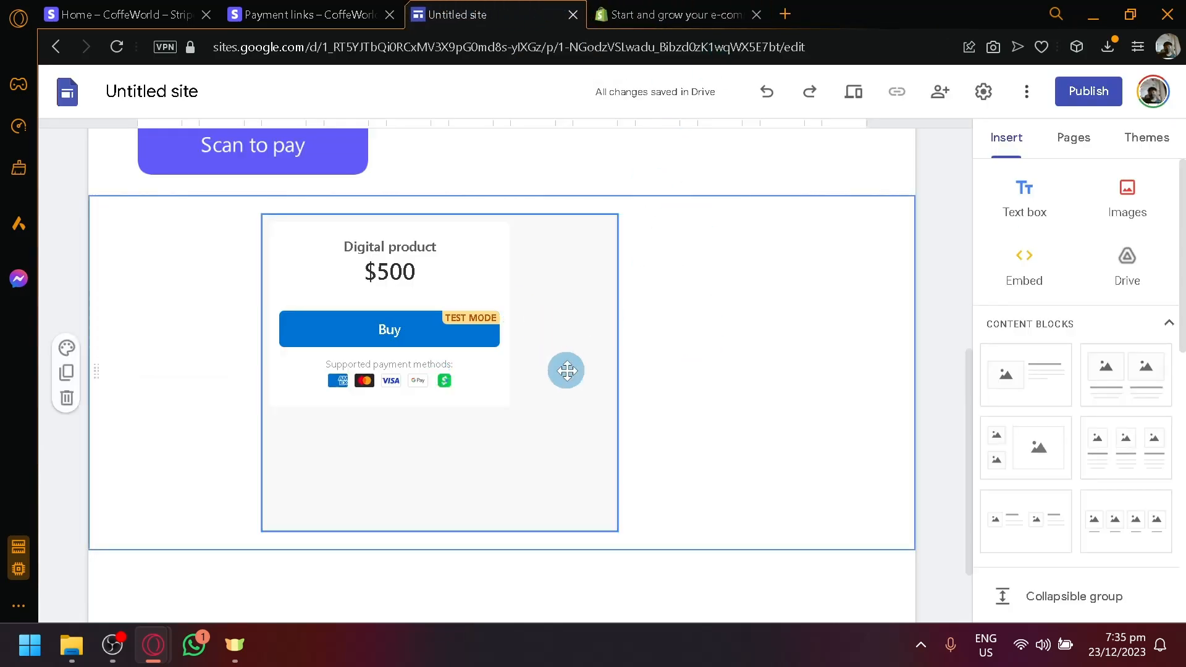
scroll(564, 369, up, 7)
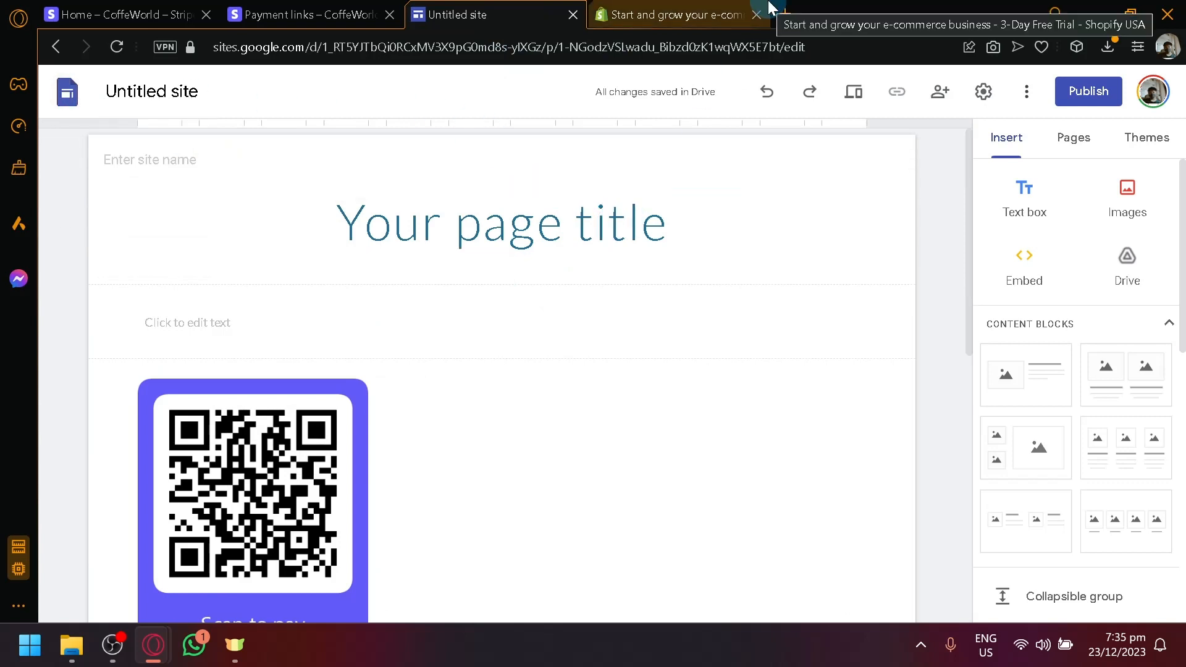
scroll(624, 349, down, 8)
scroll(469, 399, up, 4)
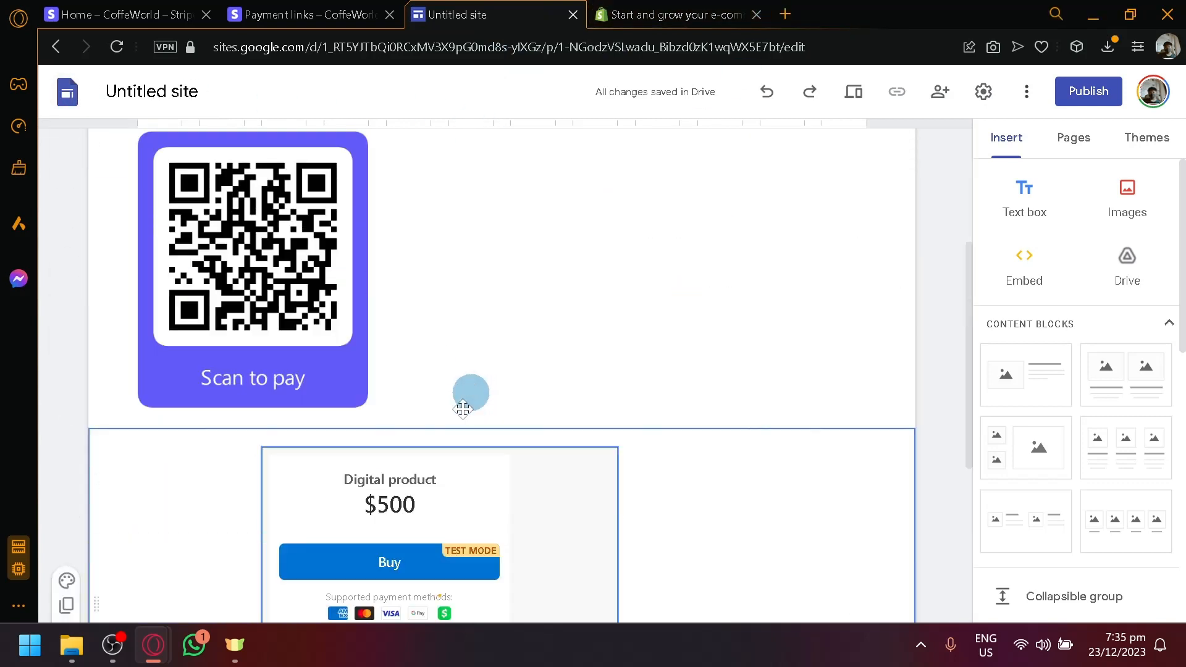
drag(403, 554, 532, 410)
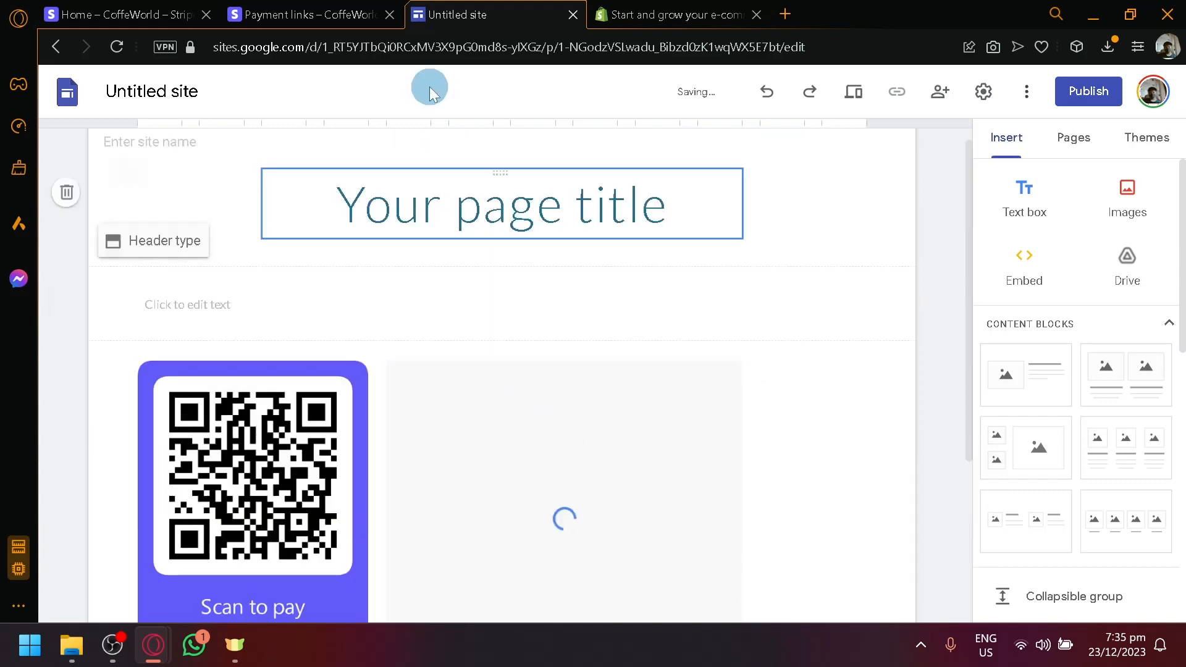
Switch to Stripe, open the payments overview and examine the option to manually charge a customer.
click(359, 8)
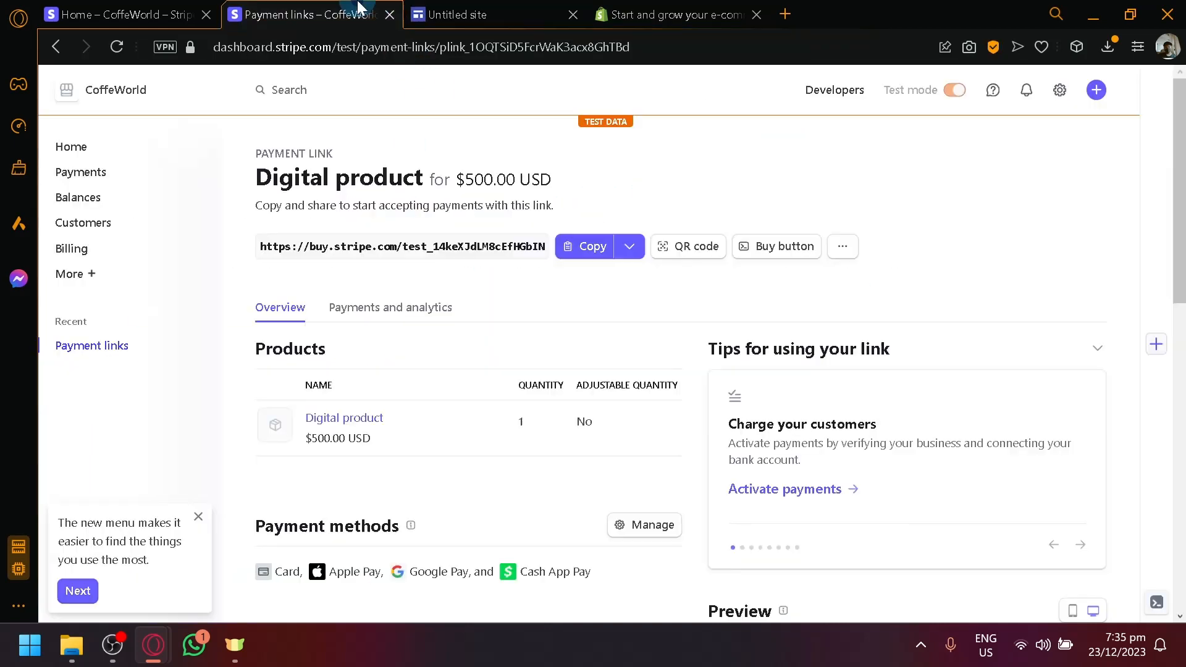
click(91, 173)
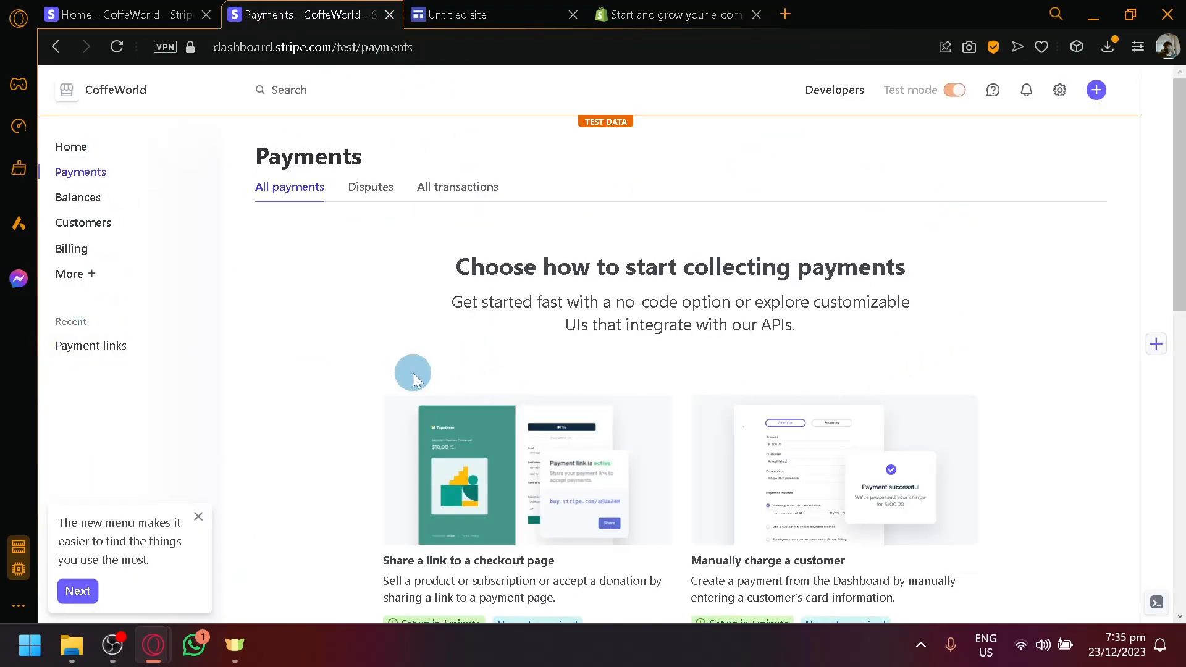
scroll(458, 361, down, 2)
scroll(504, 424, down, 2)
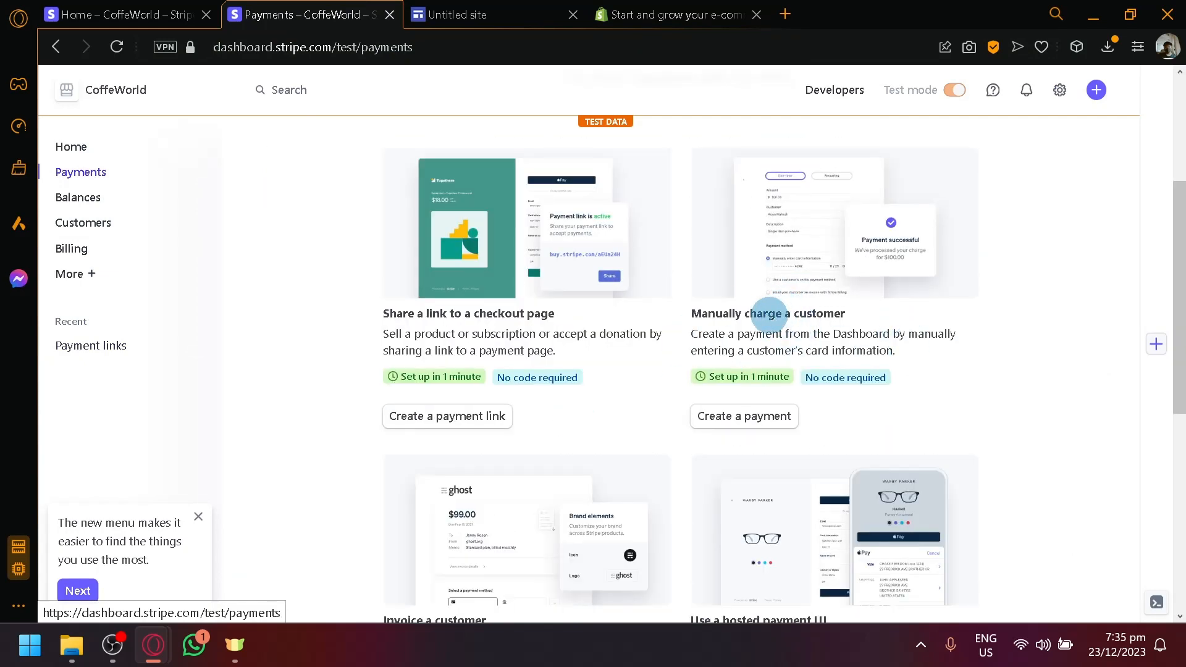
drag(766, 312, 871, 326)
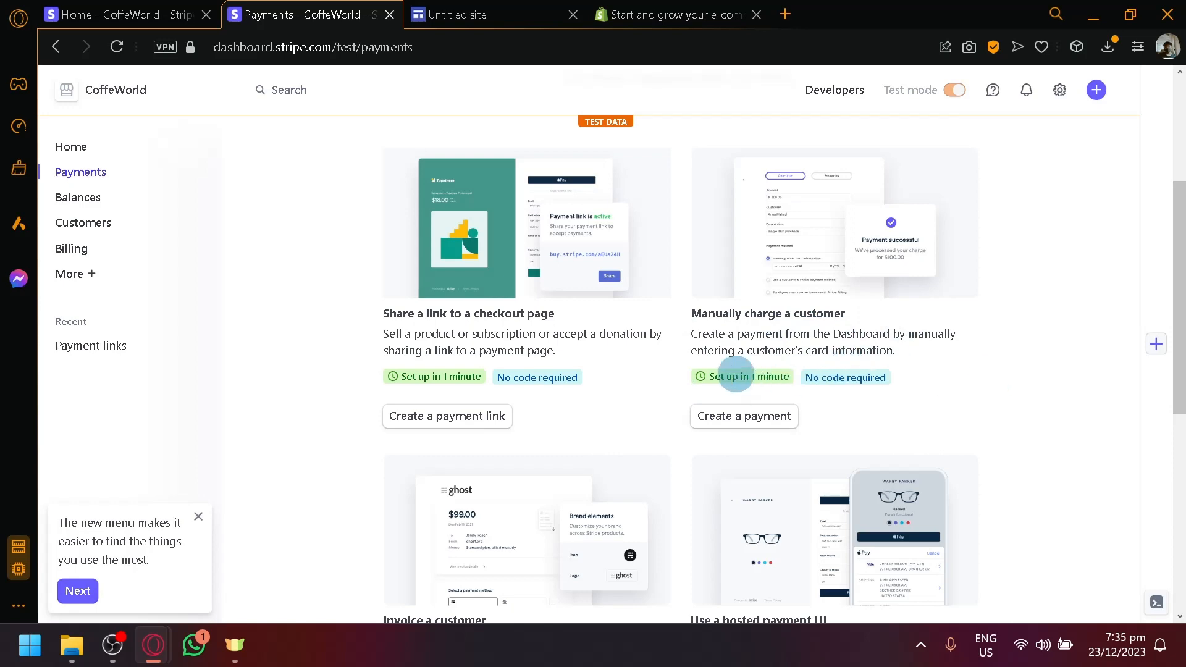
scroll(781, 346, up, 4)
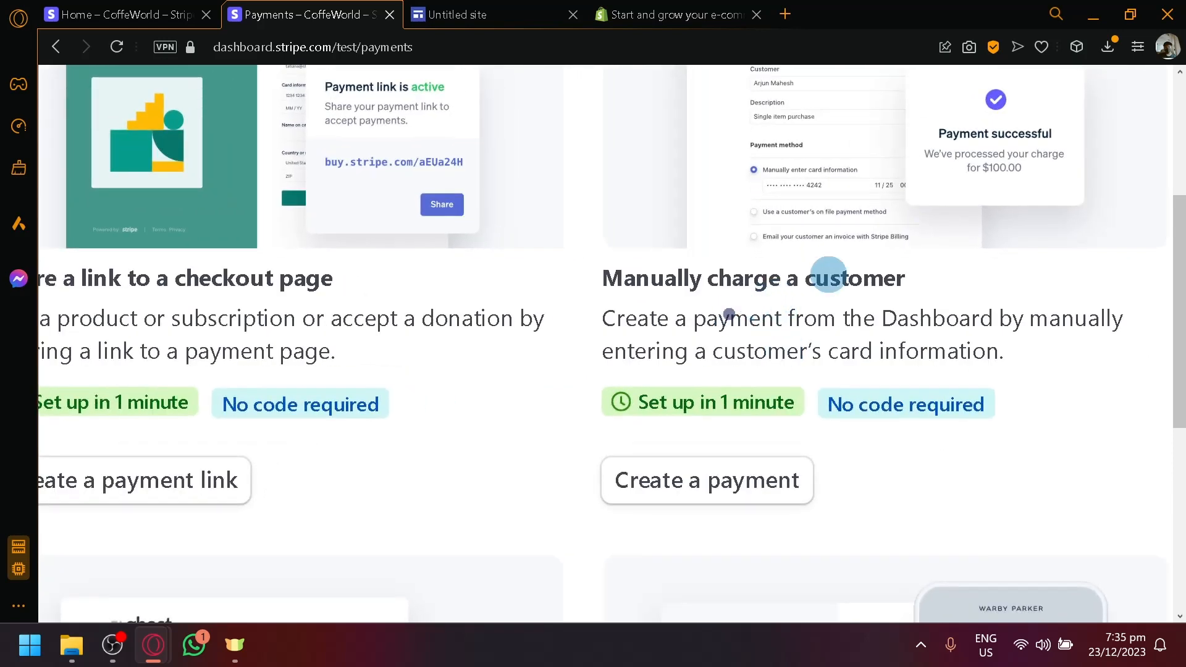
drag(734, 319, 989, 315)
scroll(1007, 371, down, 5)
scroll(1010, 378, up, 5)
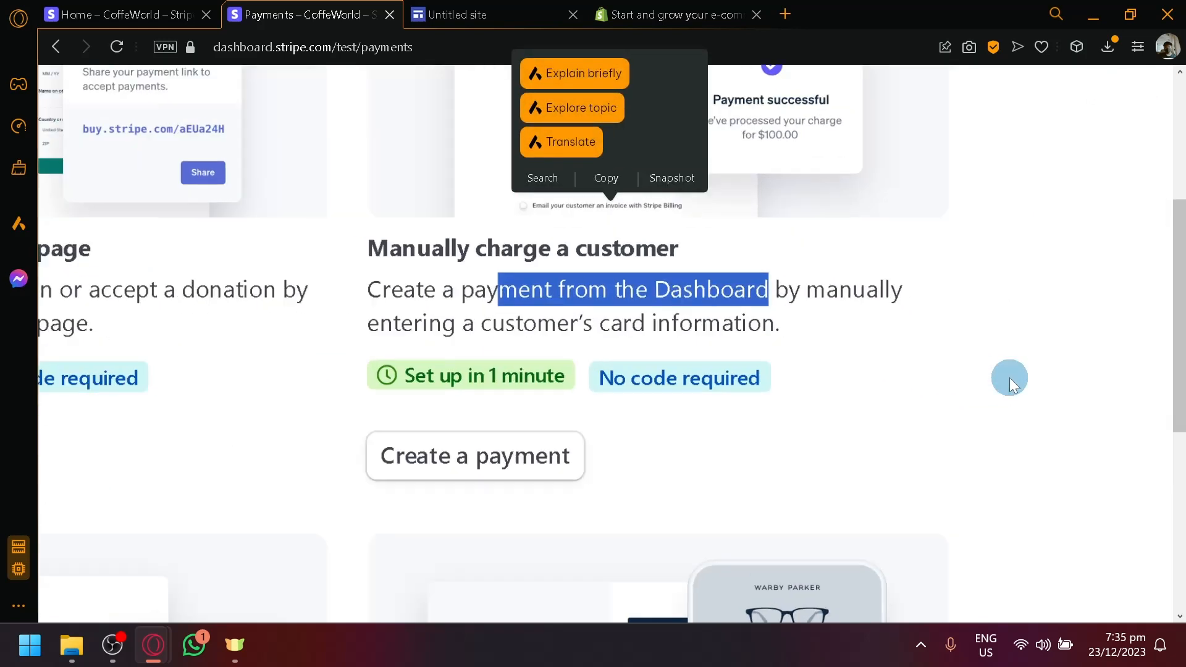
click(511, 372)
drag(517, 319, 823, 285)
click(937, 346)
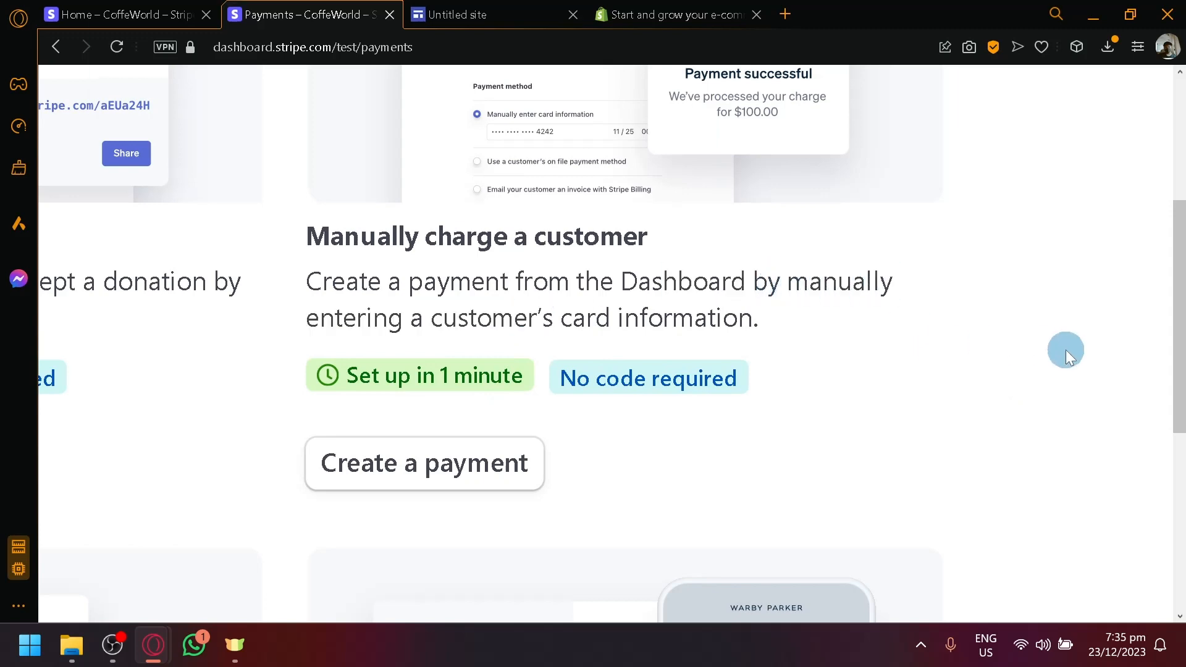
Examine the payment collection options for invoicing a customer and using a hosted payment UI.
scroll(1066, 350, down, 5)
scroll(1066, 350, down, 4)
scroll(451, 397, up, 5)
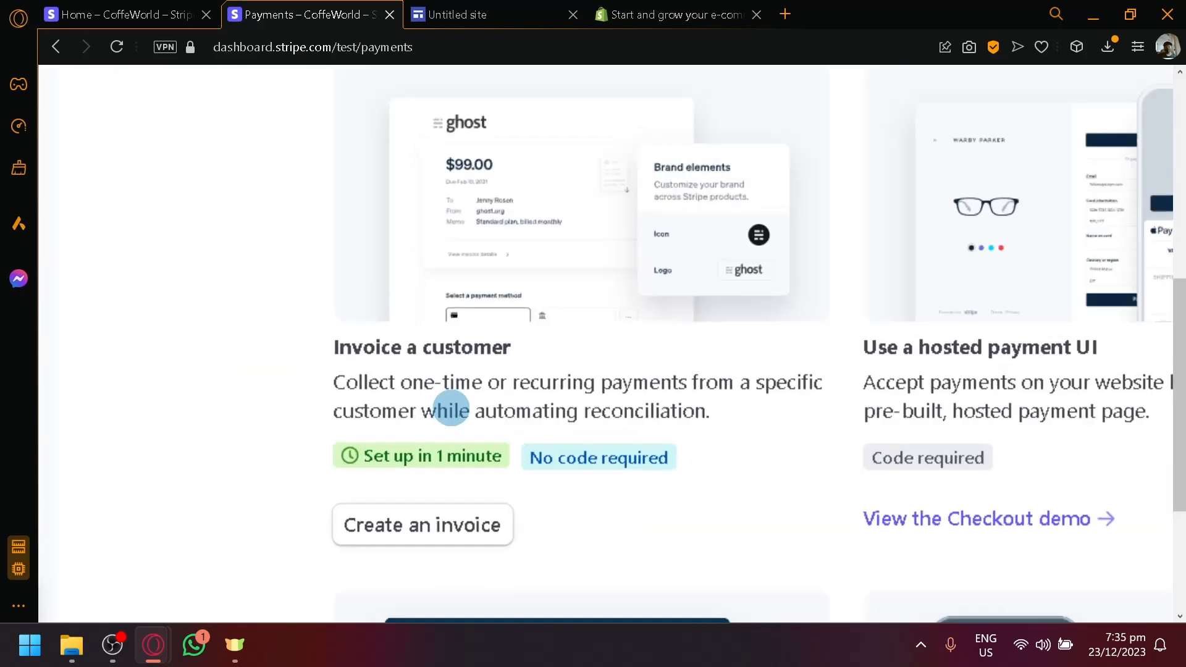
scroll(442, 402, down, 5)
scroll(842, 414, up, 5)
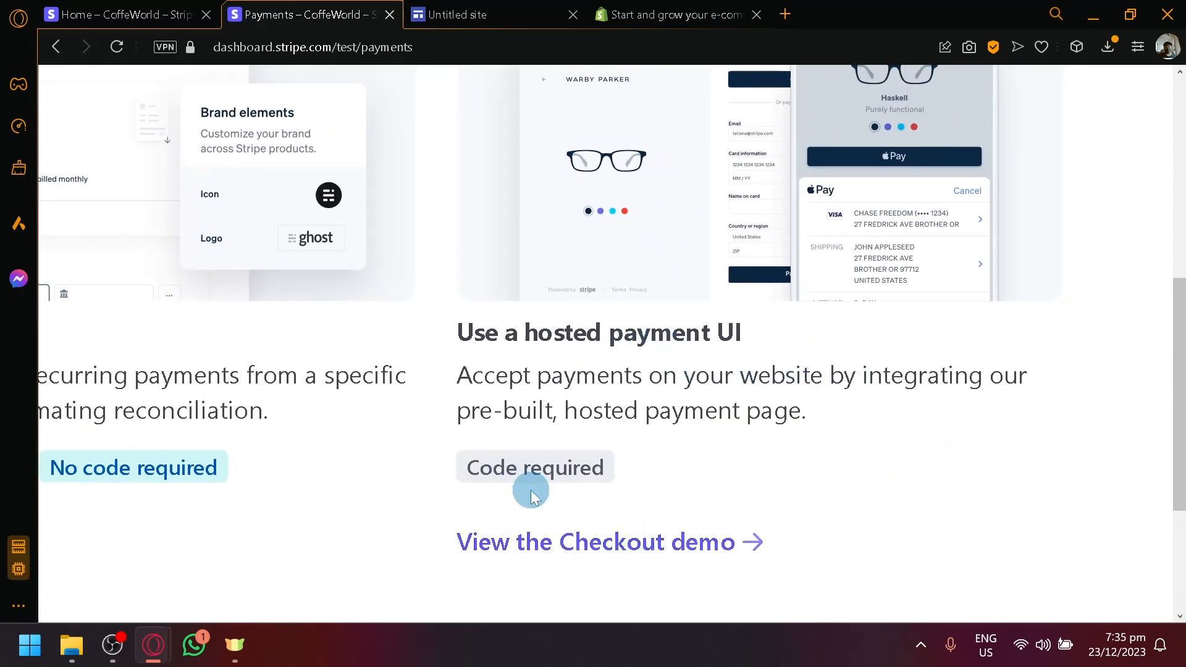
Examine the options for building a custom payment UI and charging customers in person, and review the whole payments overview again.
scroll(531, 491, down, 5)
scroll(531, 490, down, 3)
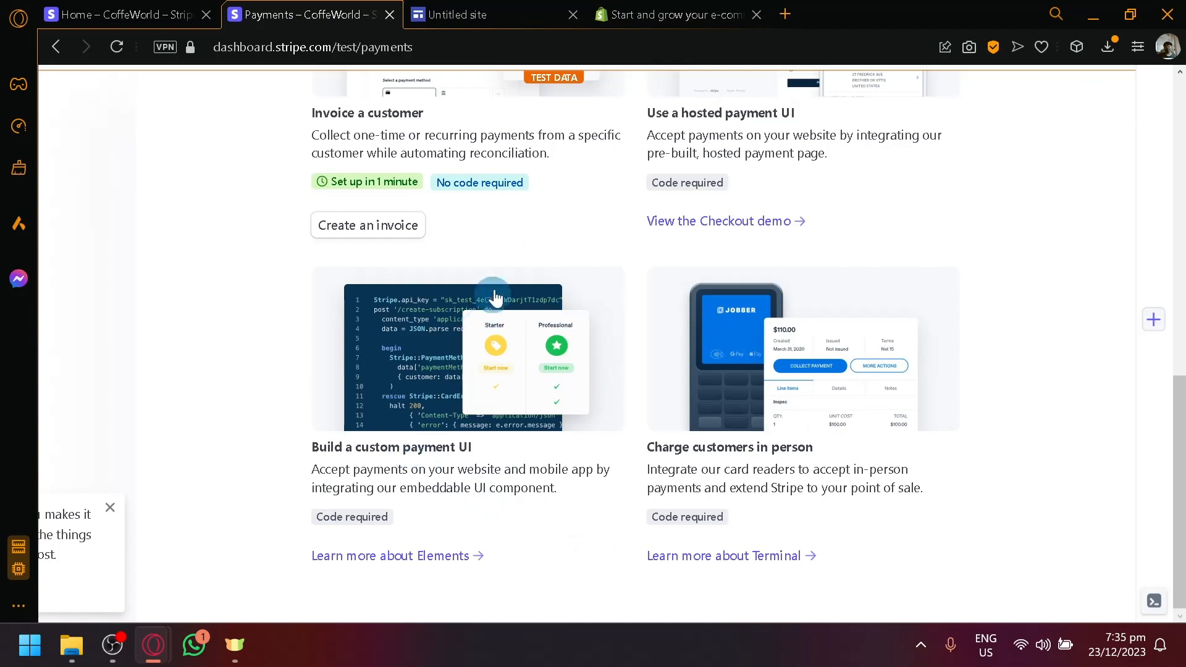
scroll(370, 525, up, 3)
scroll(395, 483, down, 3)
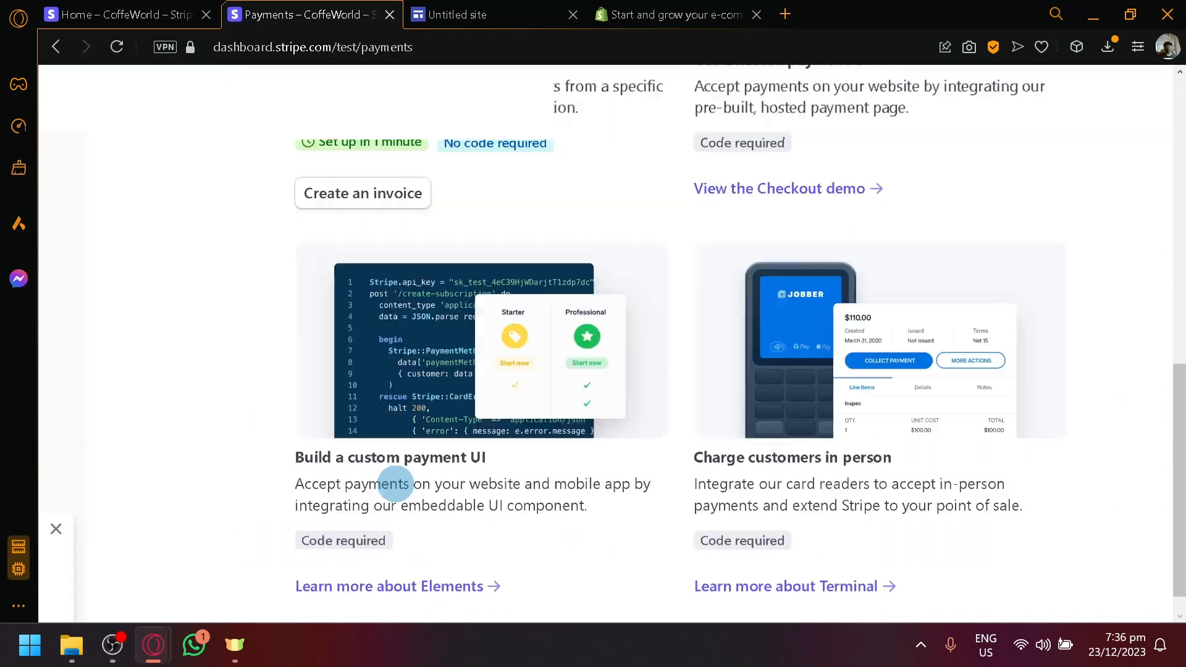
scroll(896, 522, up, 3)
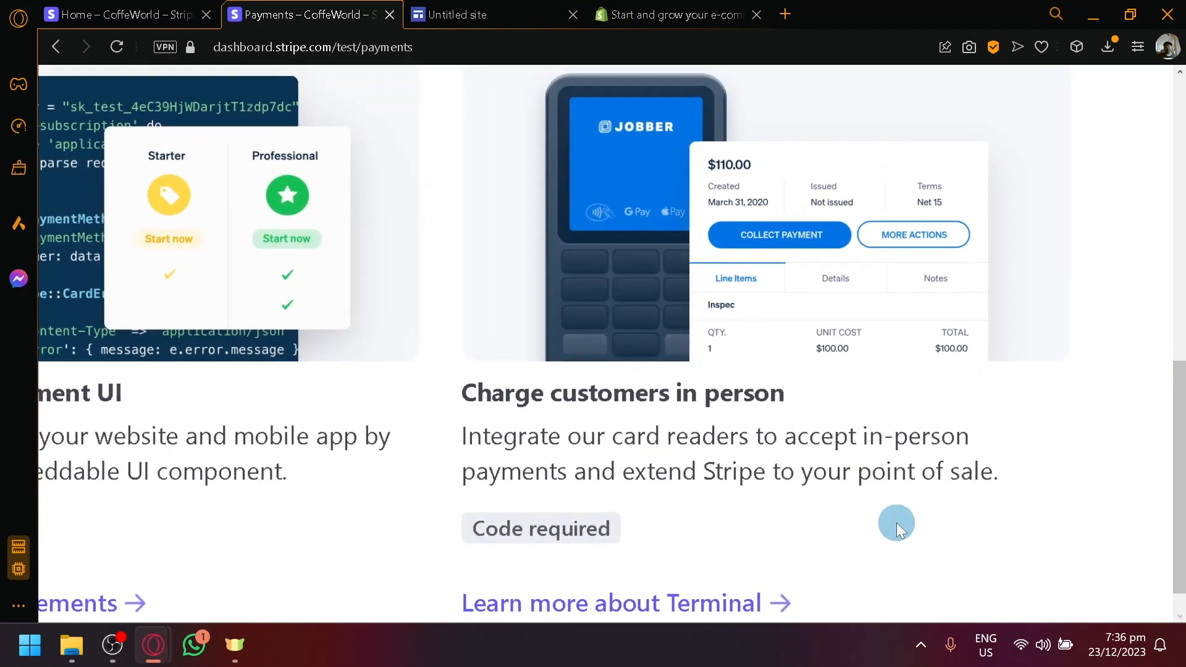
scroll(895, 523, down, 3)
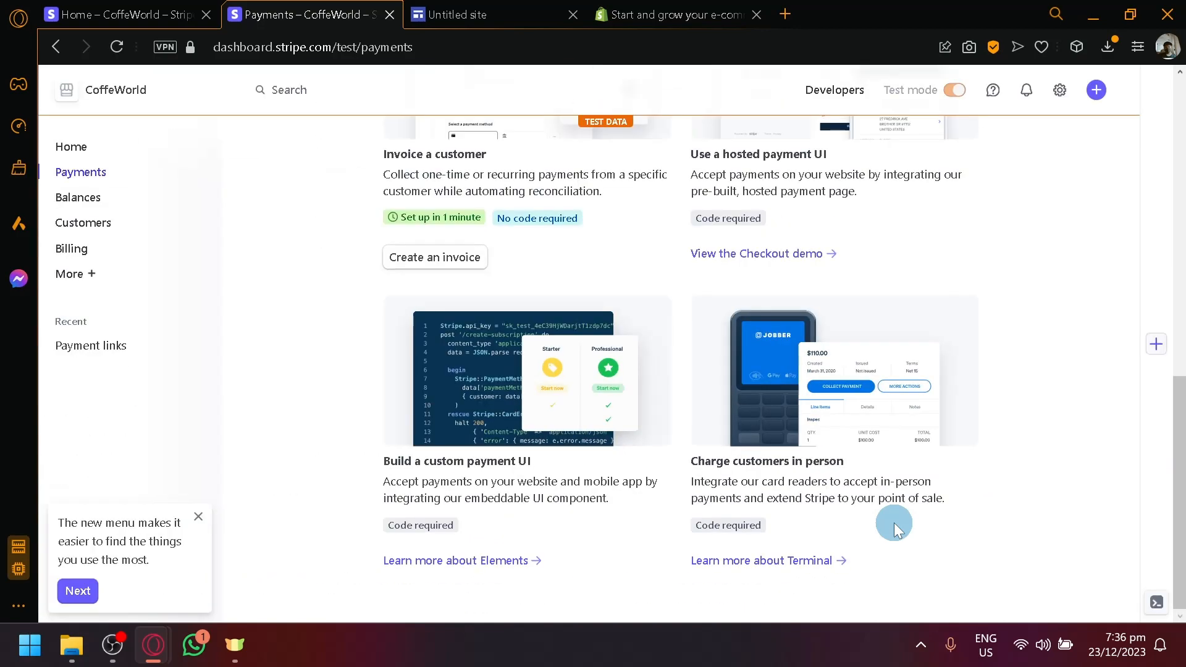
scroll(894, 522, up, 5)
scroll(865, 445, up, 2)
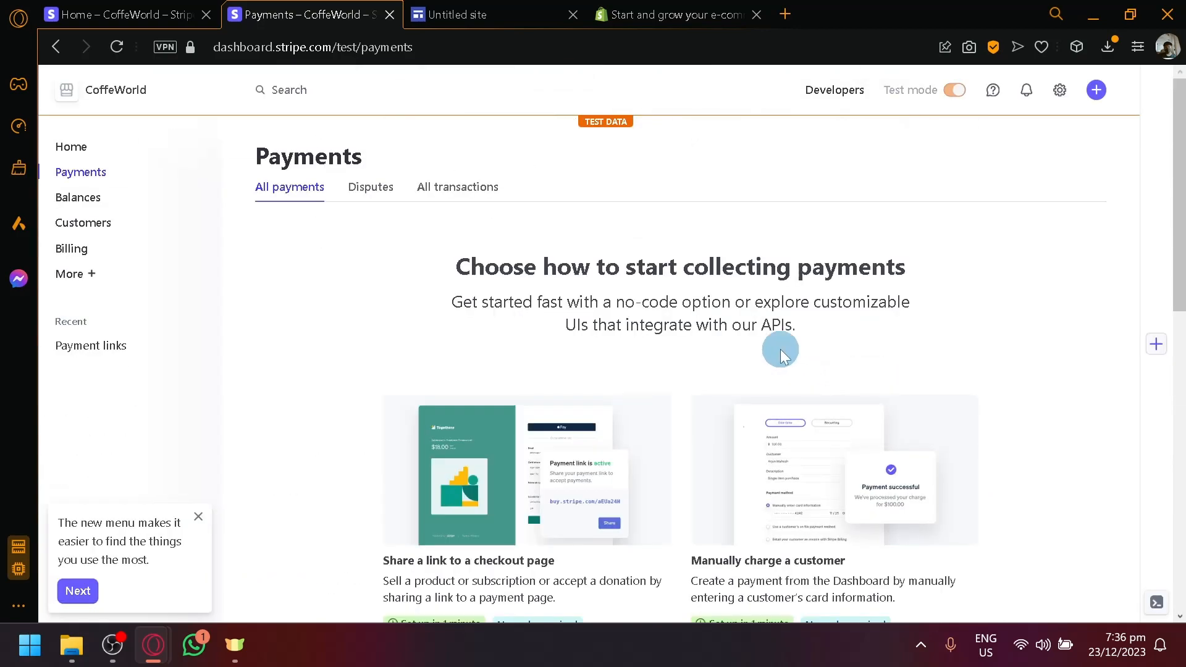
scroll(667, 340, down, 6)
scroll(603, 408, up, 5)
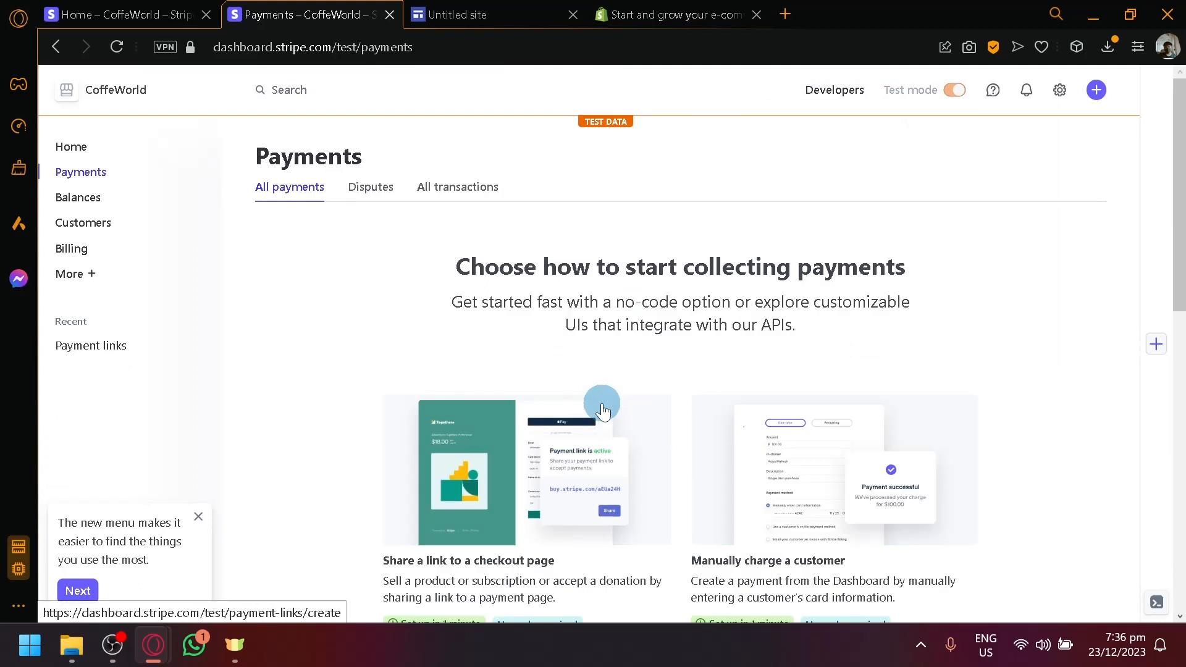
Open the Stripe home page, view the Shopify website and return to the Stripe dashboard.
click(83, 142)
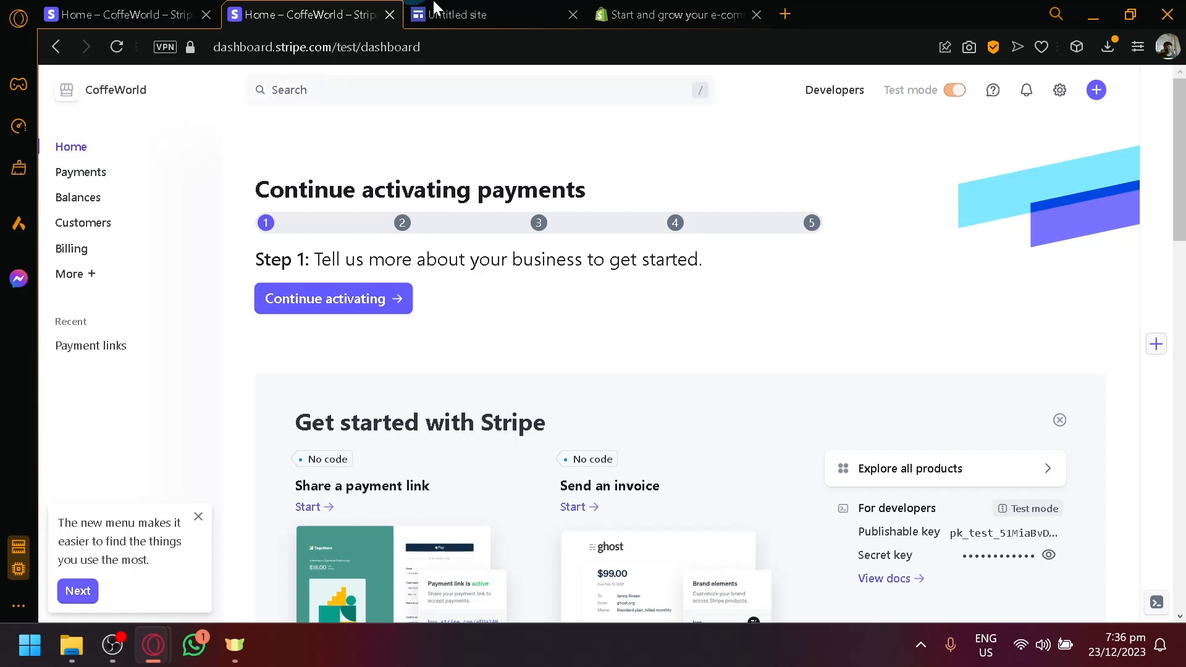
click(711, 13)
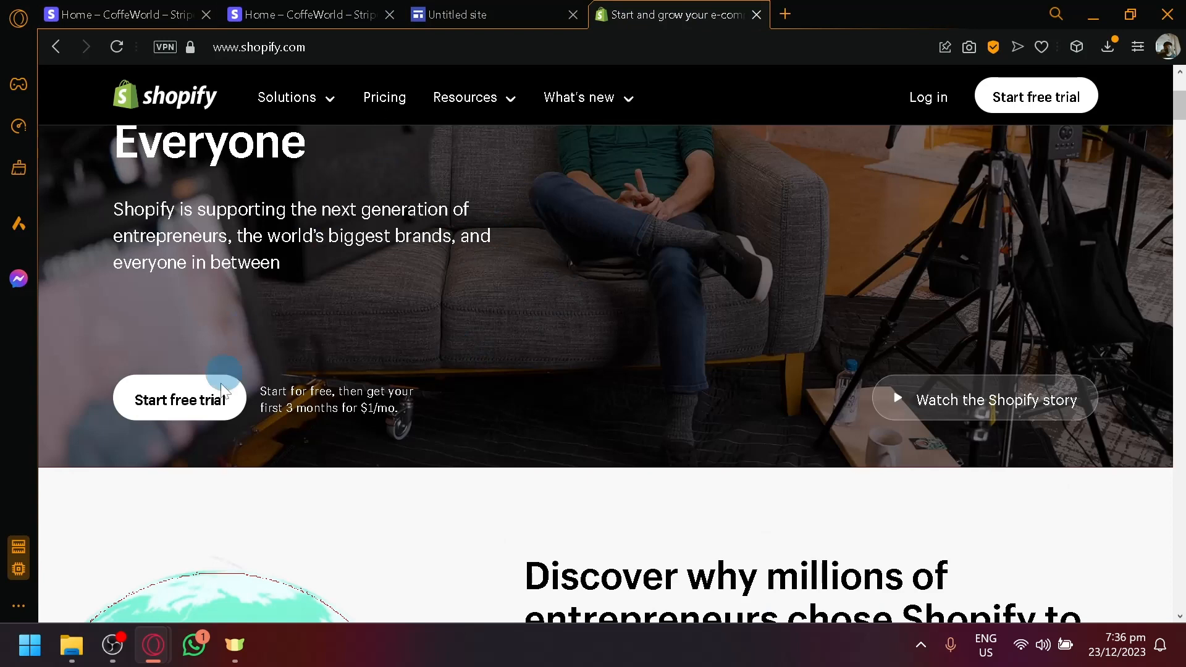
click(136, 7)
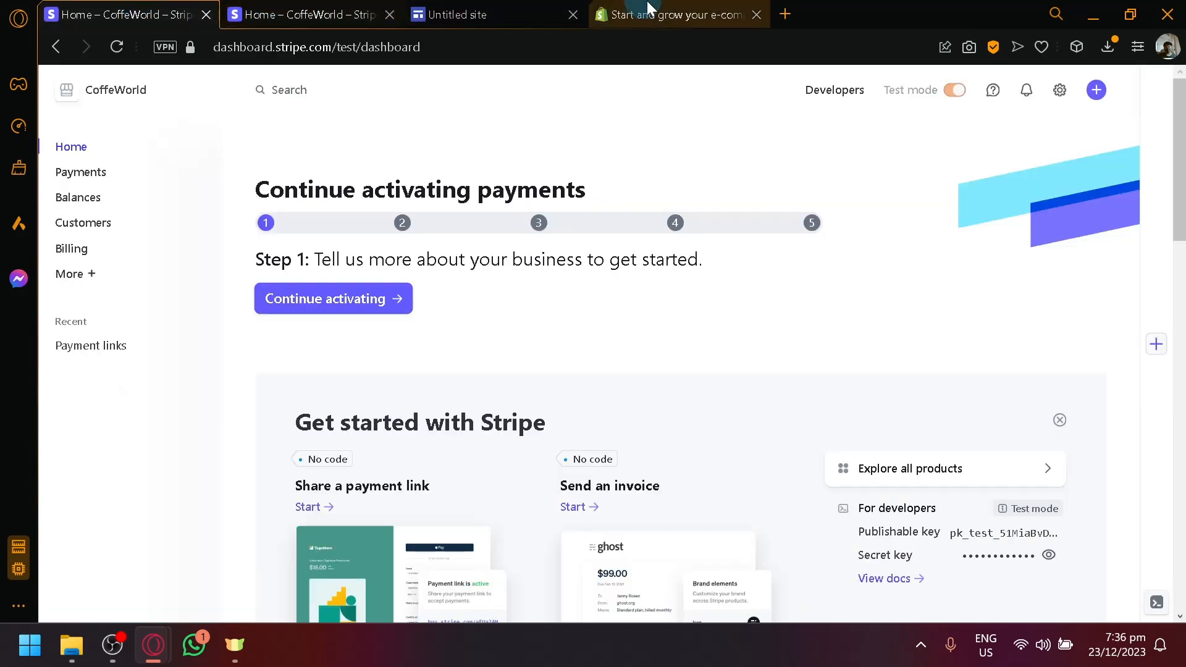
click(647, 16)
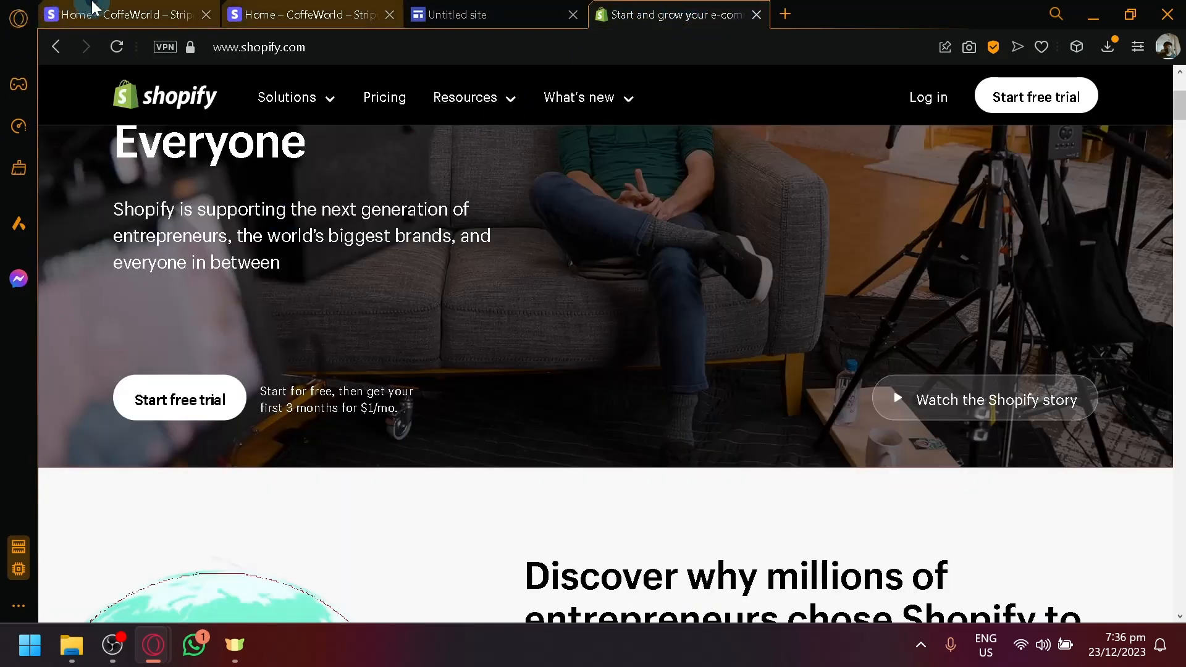
click(123, 14)
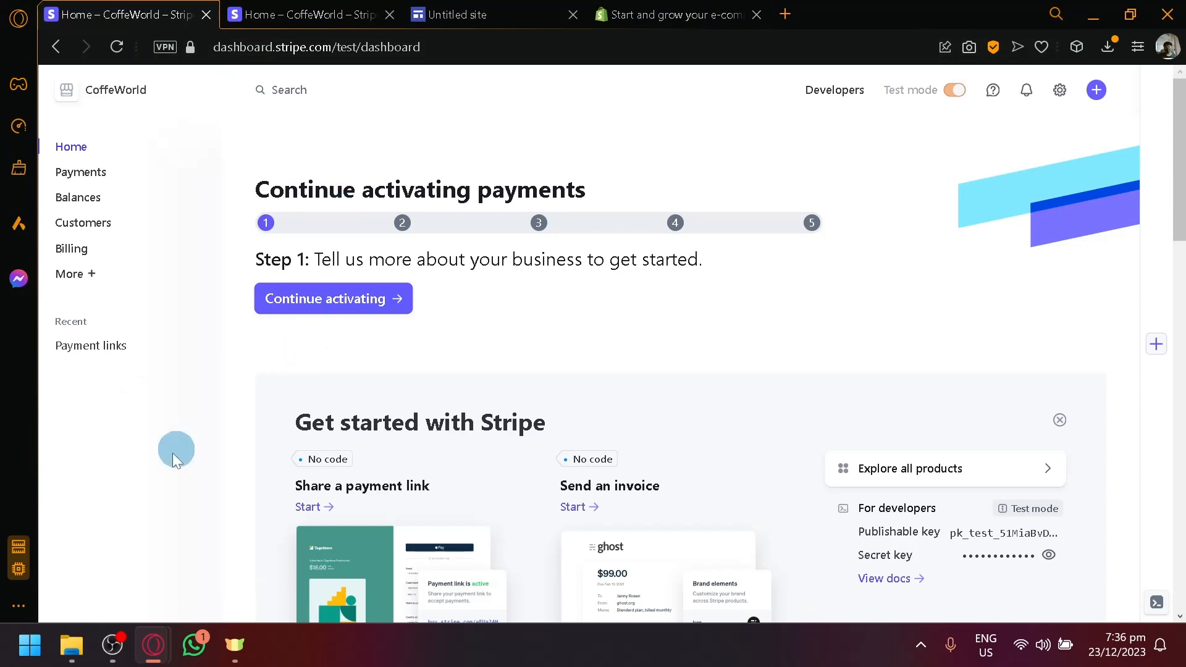